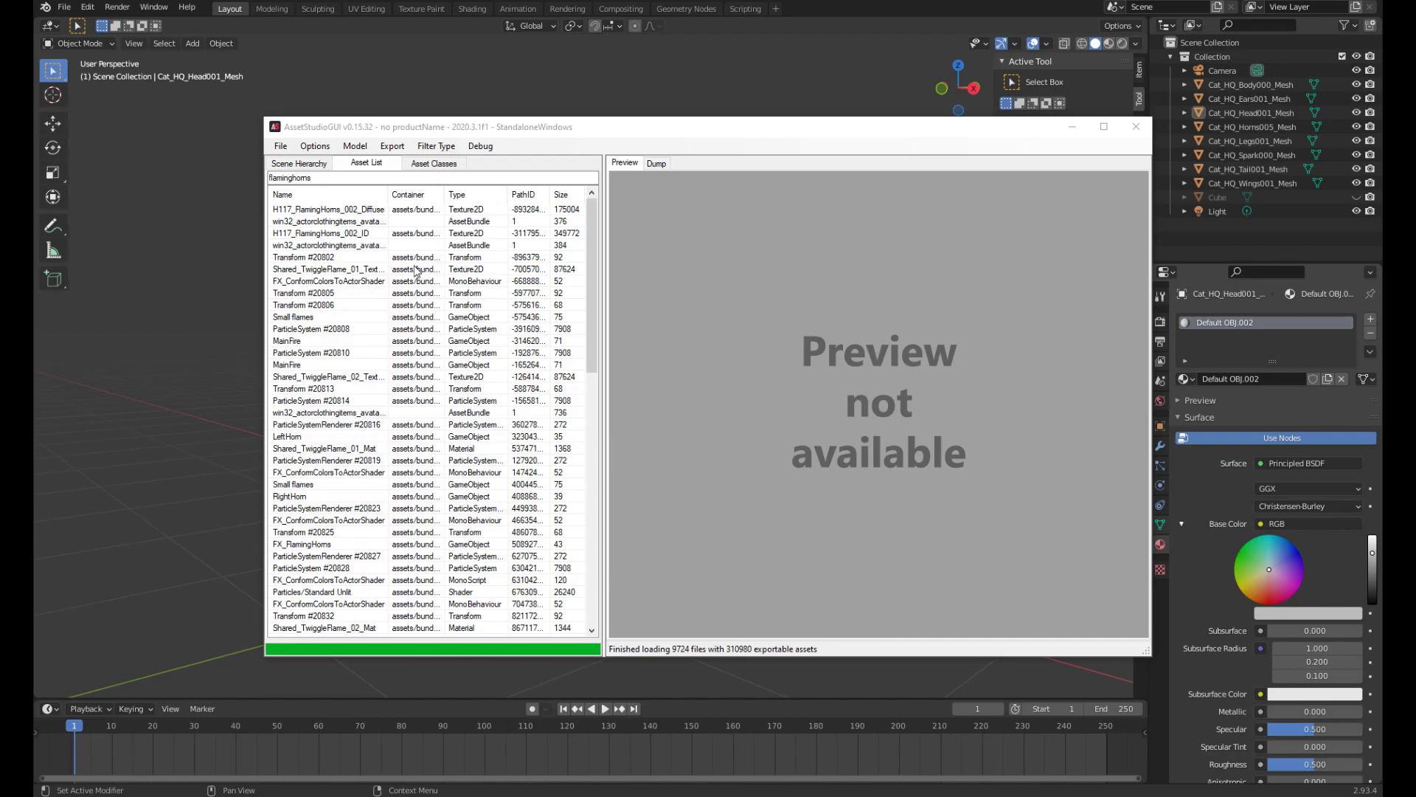
- Sort the filtered flaminghorns assets by type and preview the H117_FlamingHorns_Mesh mesh
double_click(316, 179)
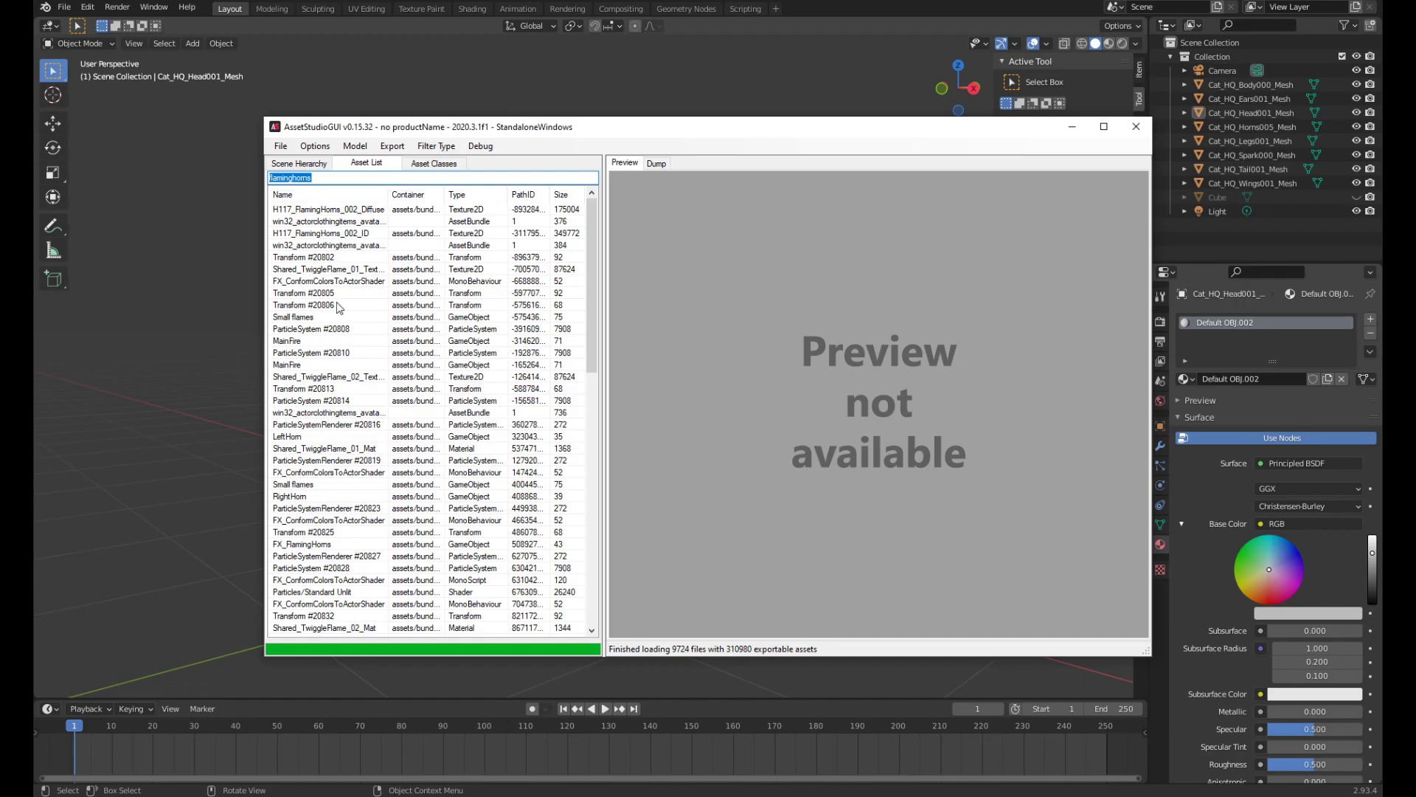
click(484, 195)
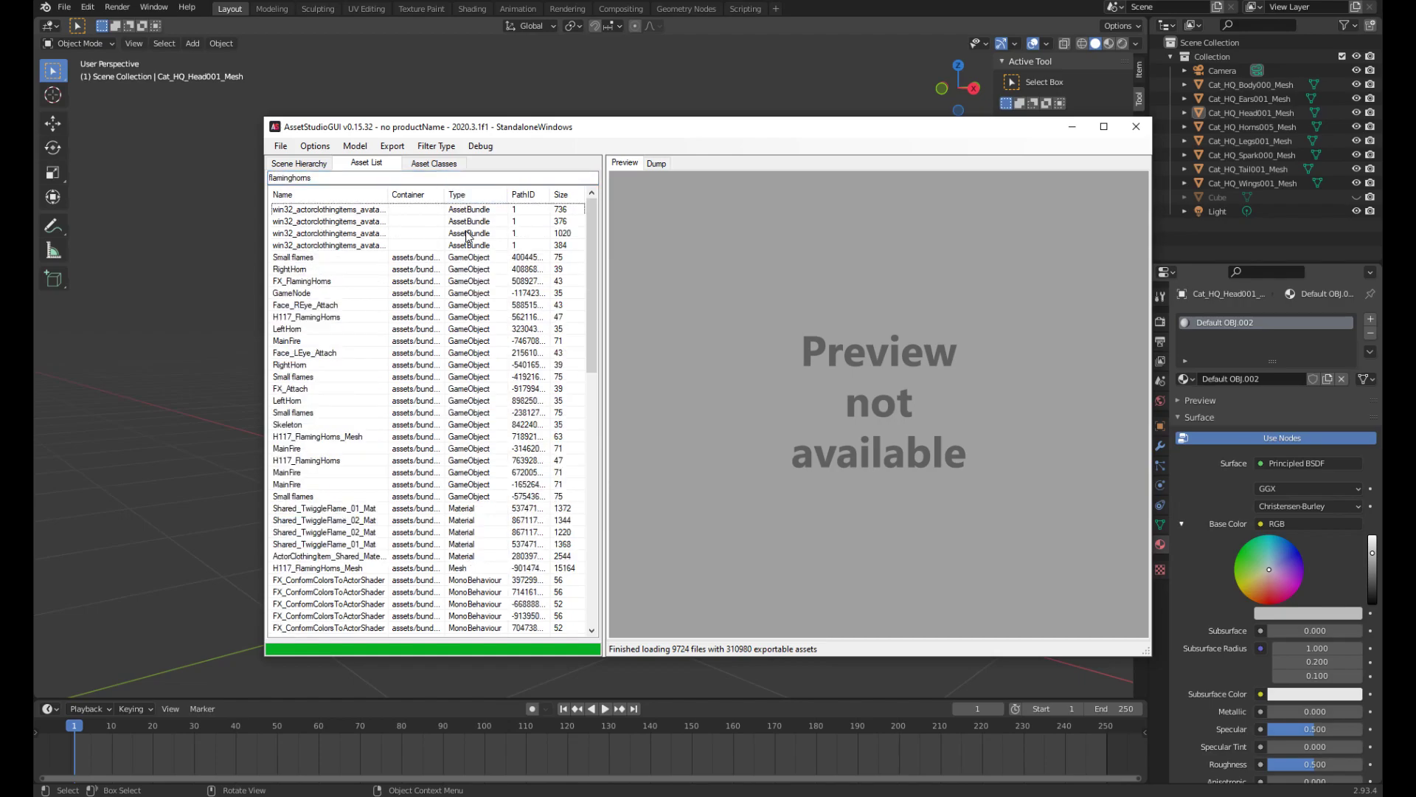
scroll(480, 373, down, 3)
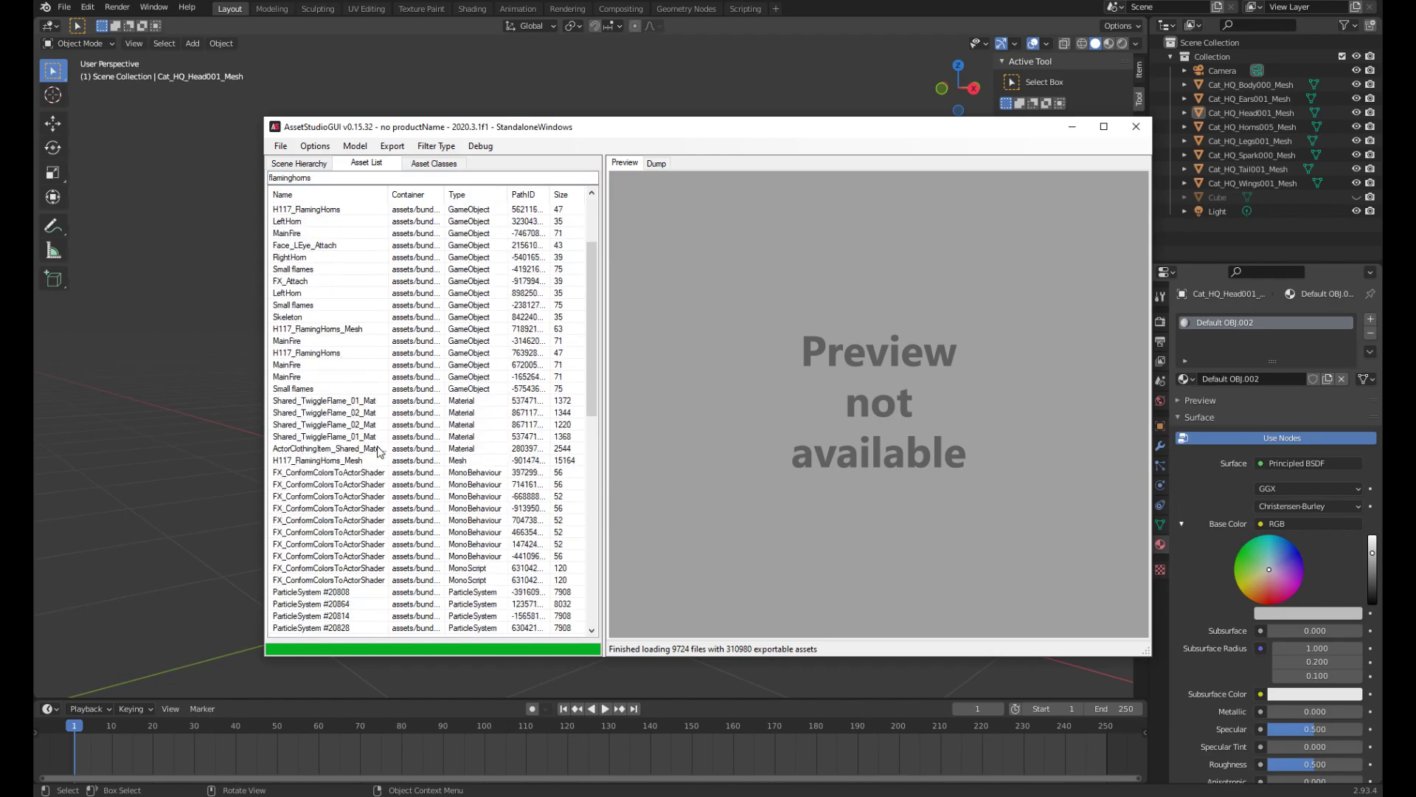
click(487, 460)
drag(913, 502, 870, 480)
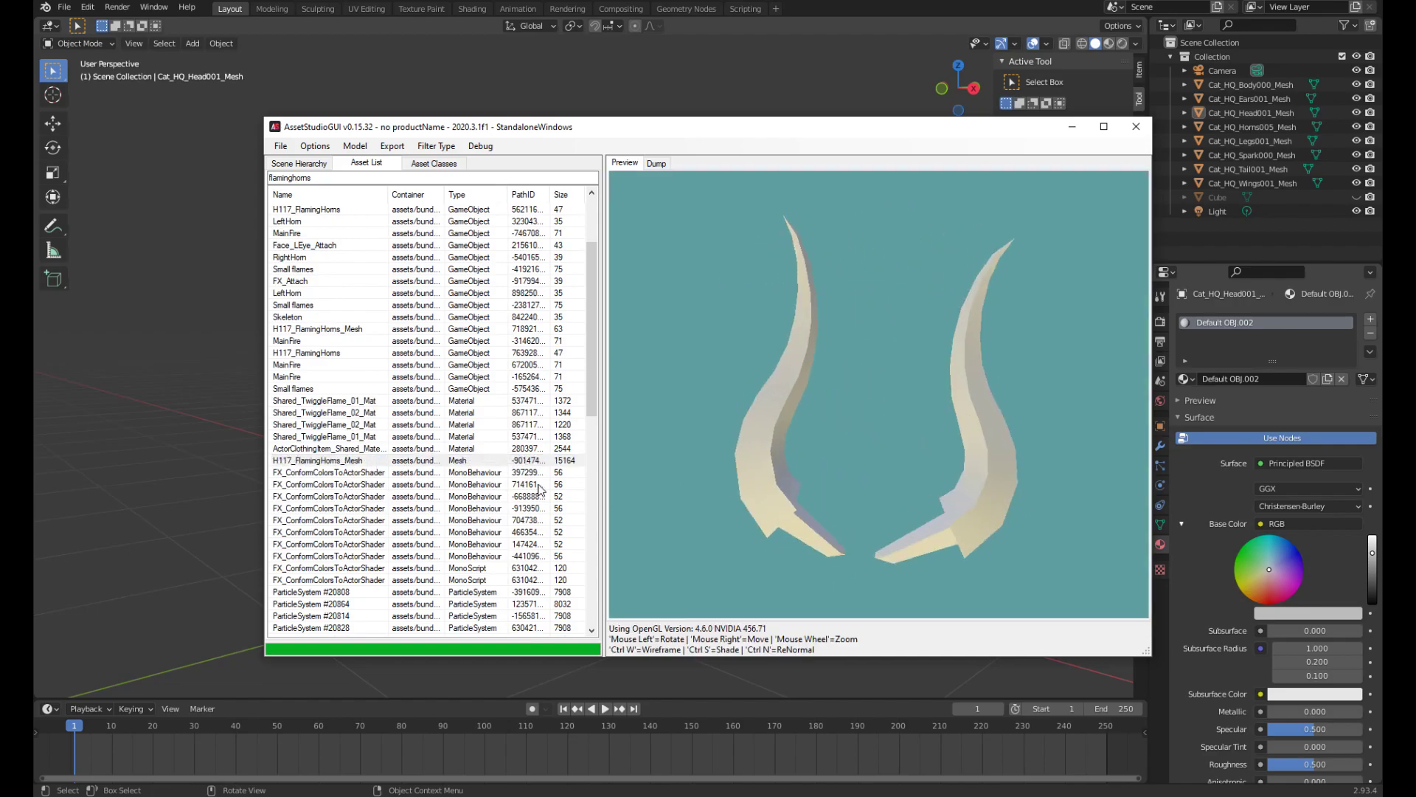
- Preview the H117_FlamingHorns_002_ID texture and bring up its export options
scroll(407, 406, down, 13)
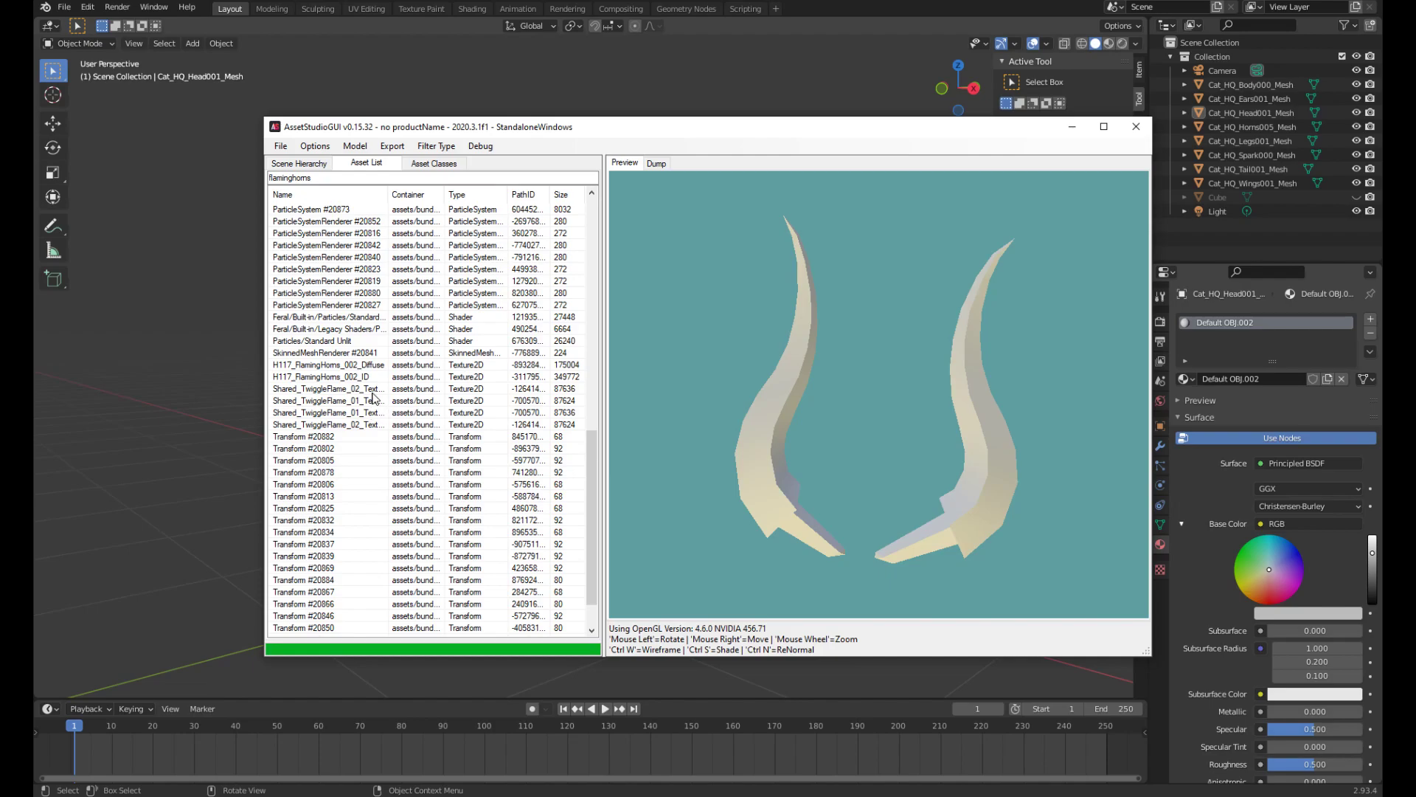
click(349, 378)
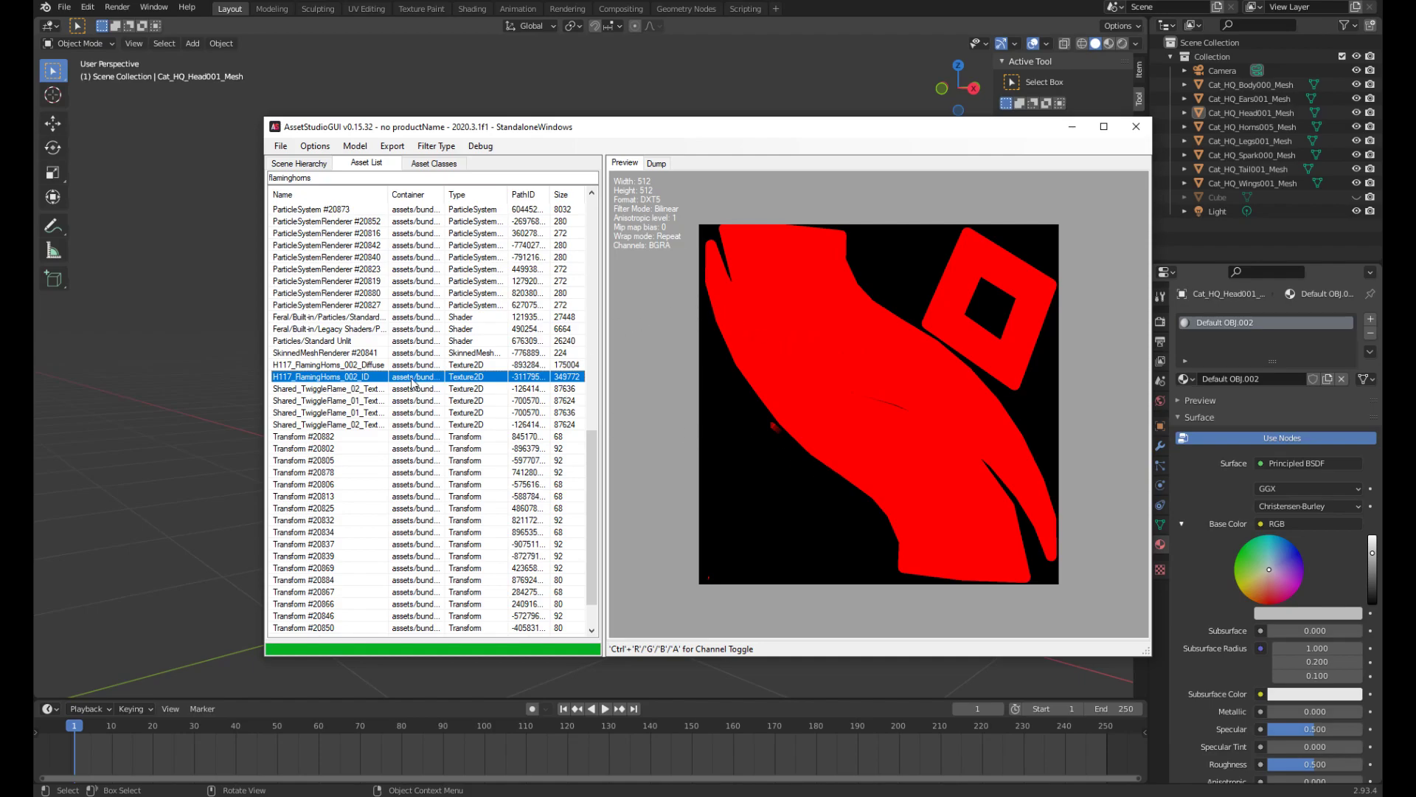
right_click(371, 378)
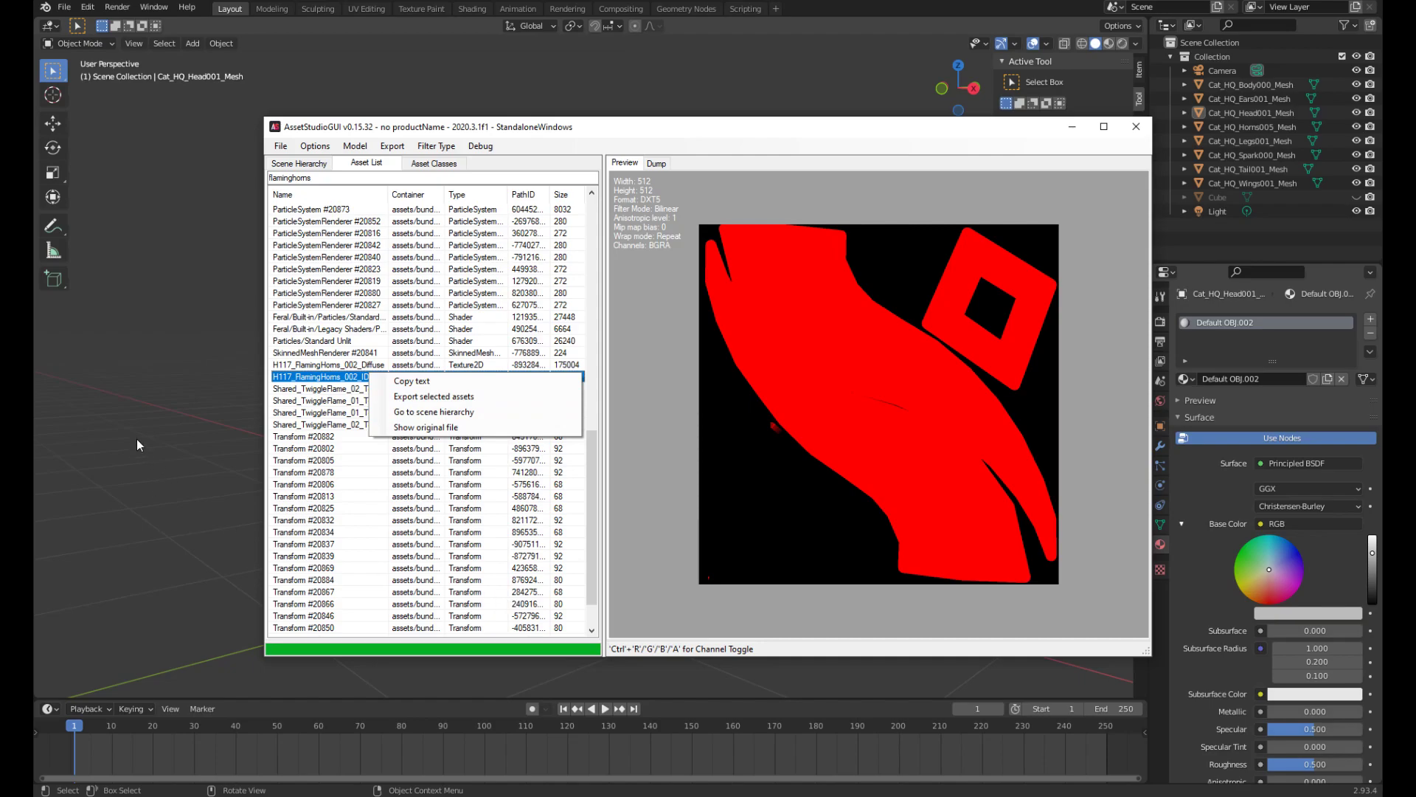
- Switch to Blender and look up the Wavefront (.obj) format among the import options
click(150, 279)
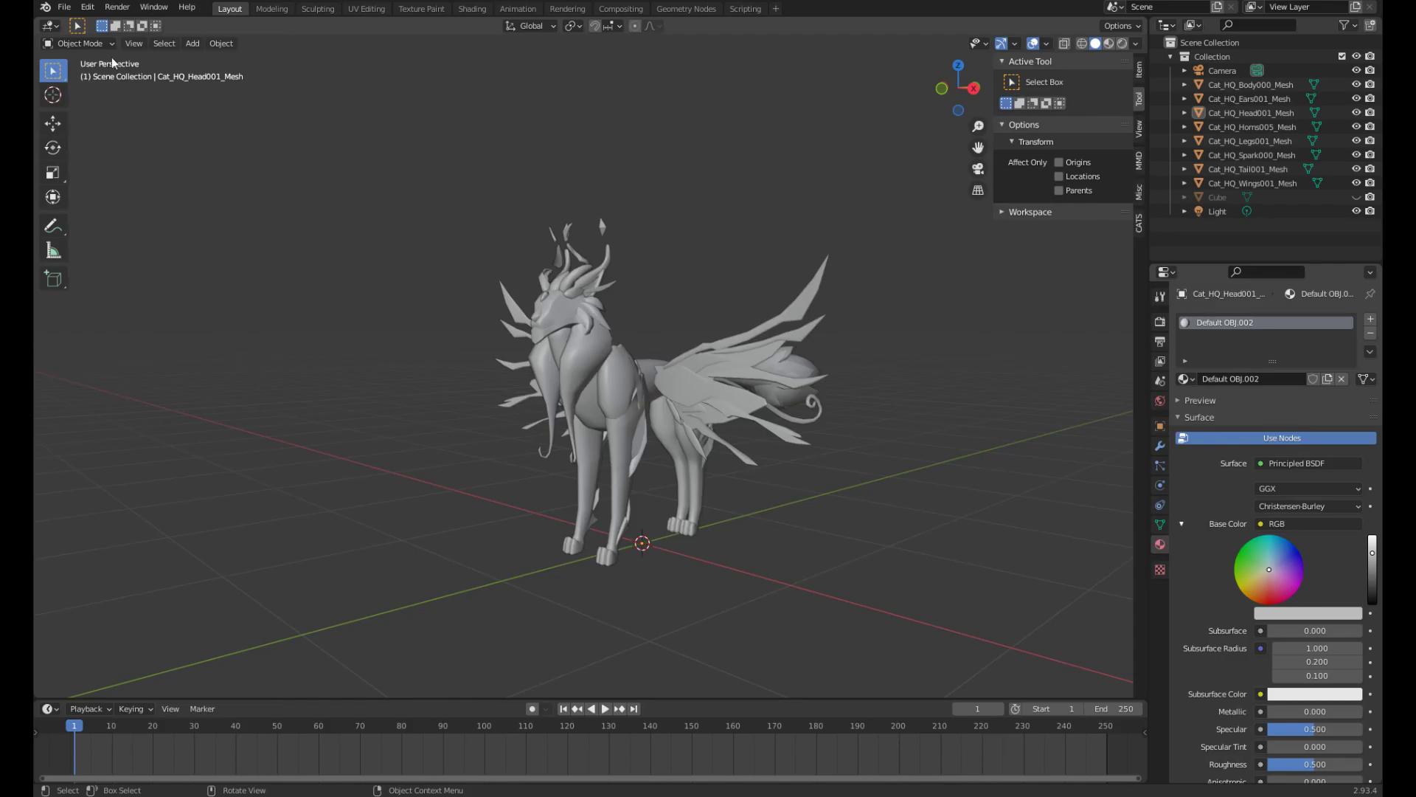
click(65, 9)
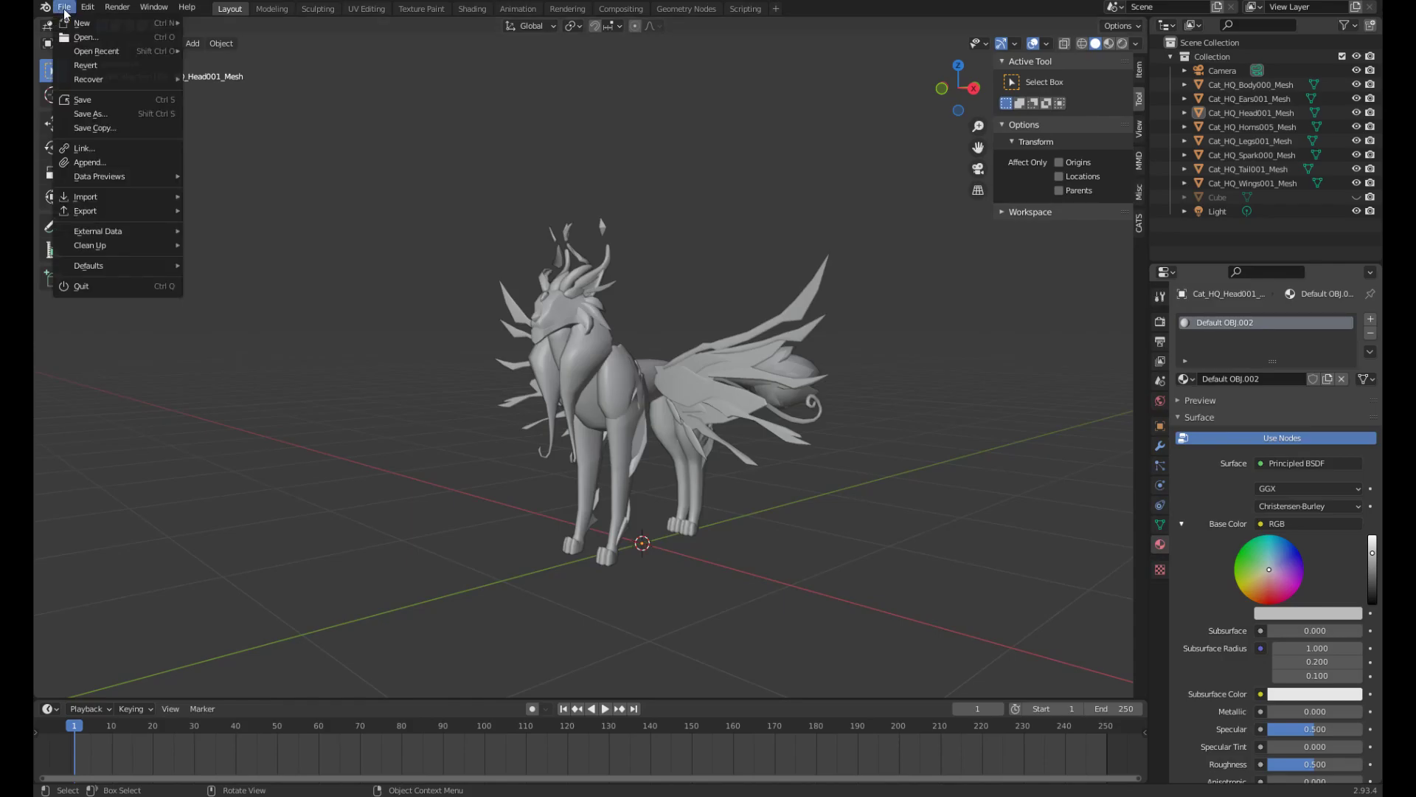
mouse_move(118, 195)
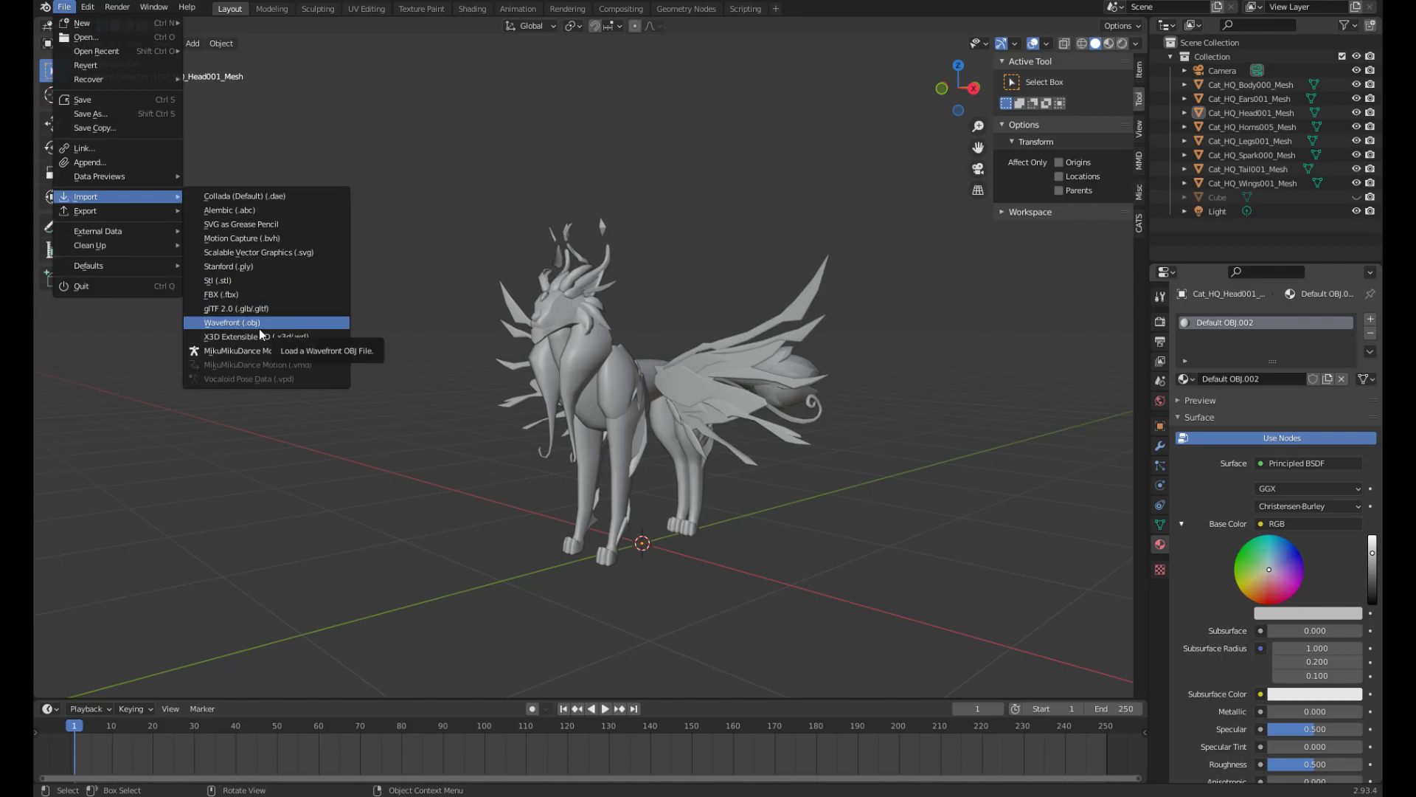
- Display the creature model in Material Preview shading
mouse_move(637, 299)
middle_down()
mouse_move(768, 307)
mouse_move(661, 307)
middle_up()
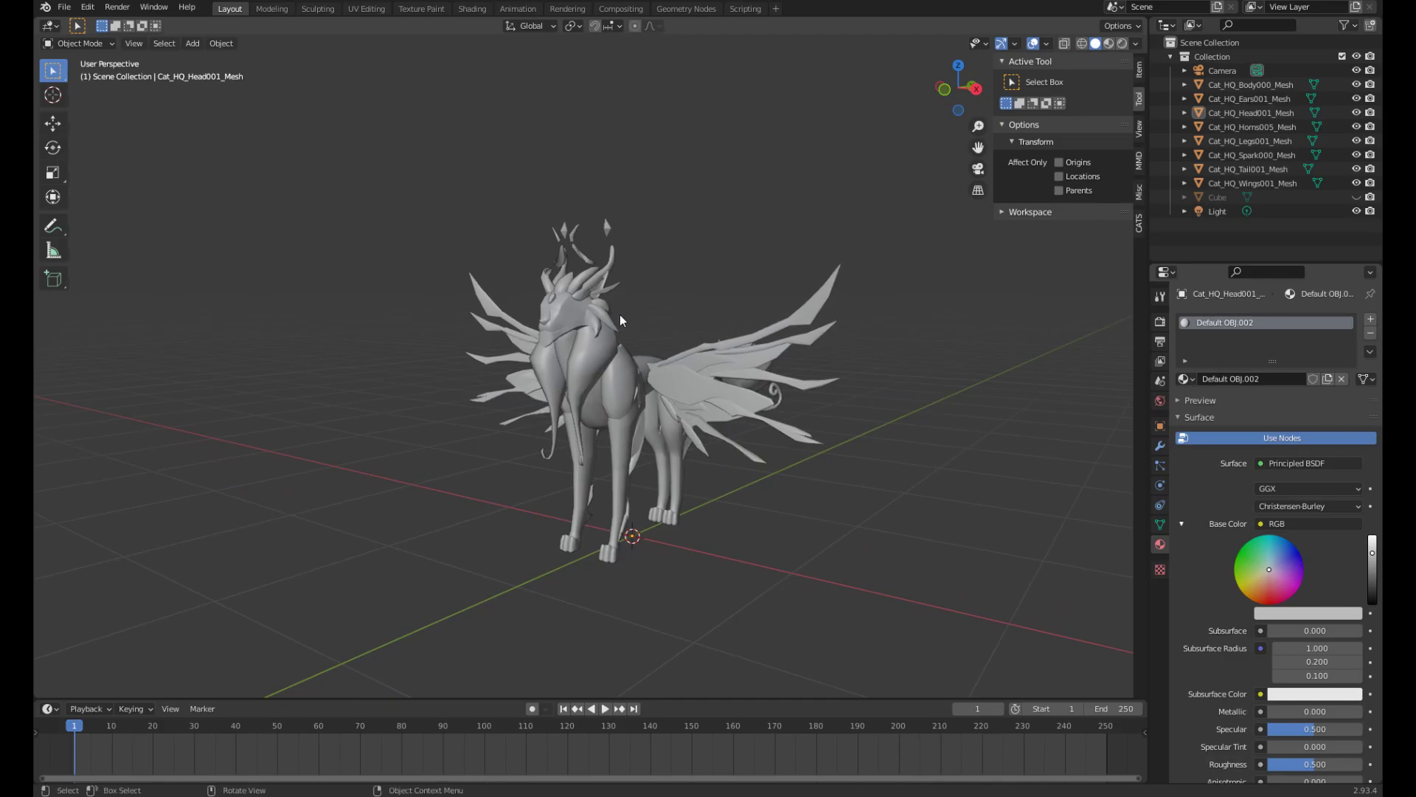
mouse_move(697, 324)
middle_down()
mouse_move(680, 303)
mouse_move(689, 316)
middle_up()
scroll(656, 328, up, 3)
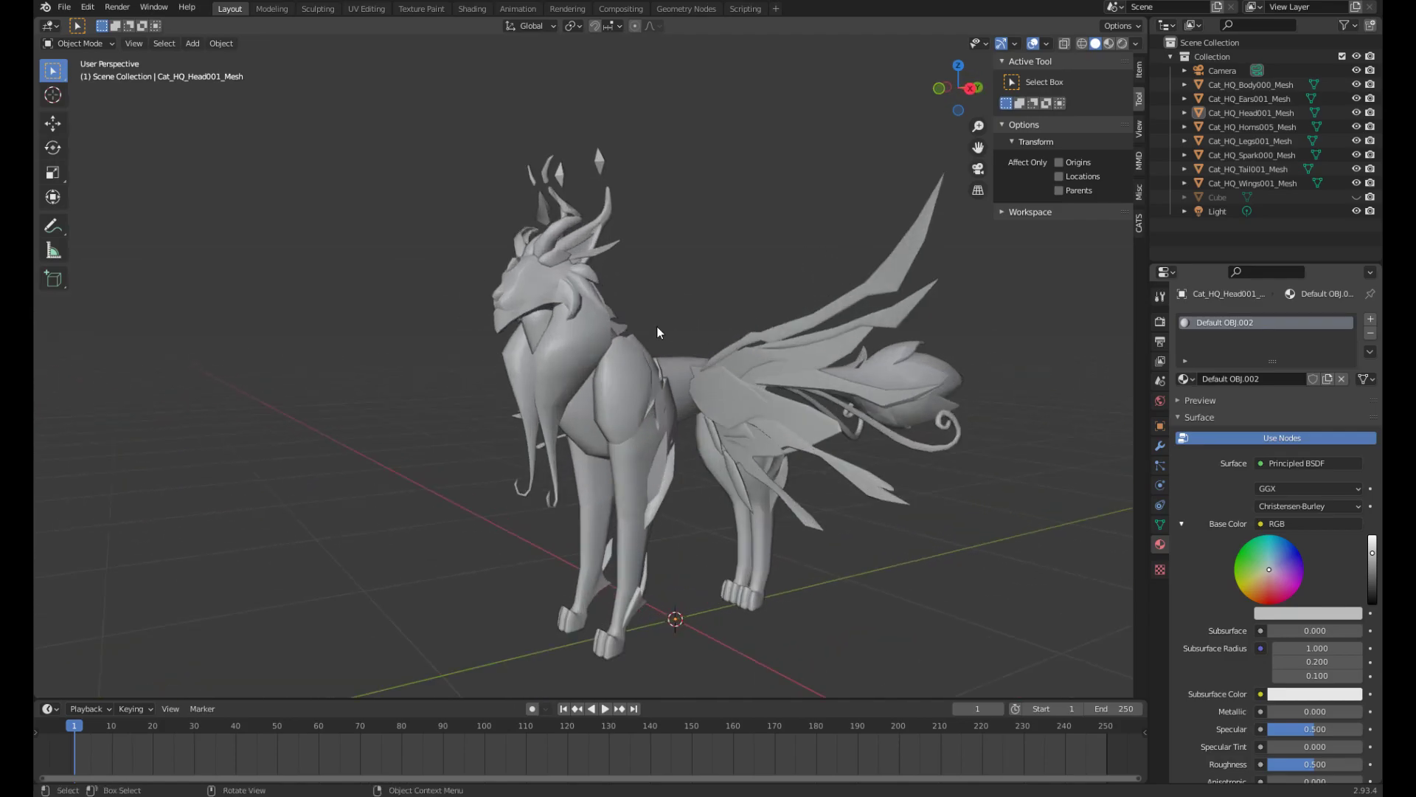
key(z)
click(654, 403)
- Select the legs and tail meshes in turn to examine the ID textures assigned to their materials
middle_drag(676, 422, 641, 368)
click(751, 401)
click(744, 444)
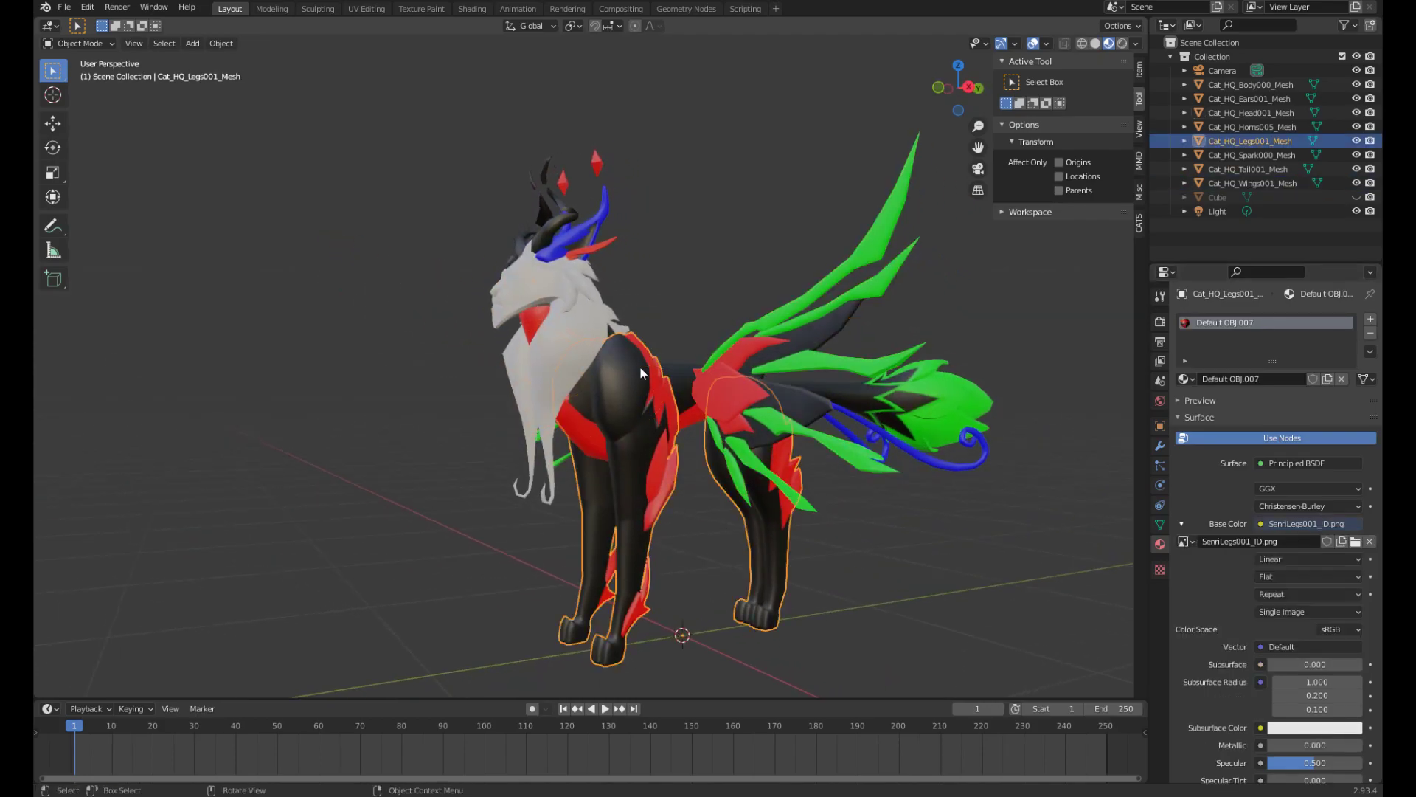
click(901, 423)
middle_drag(901, 423, 814, 431)
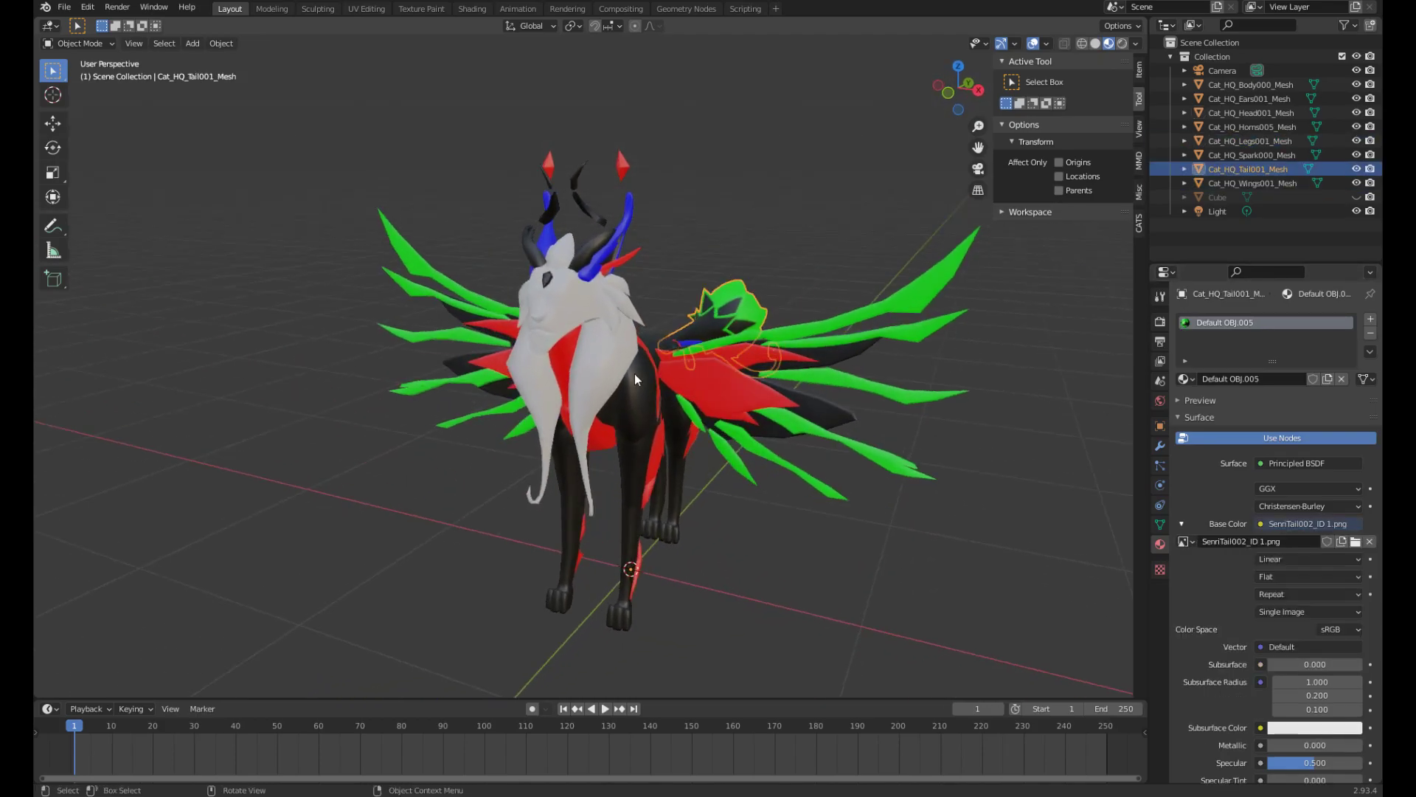
click(655, 371)
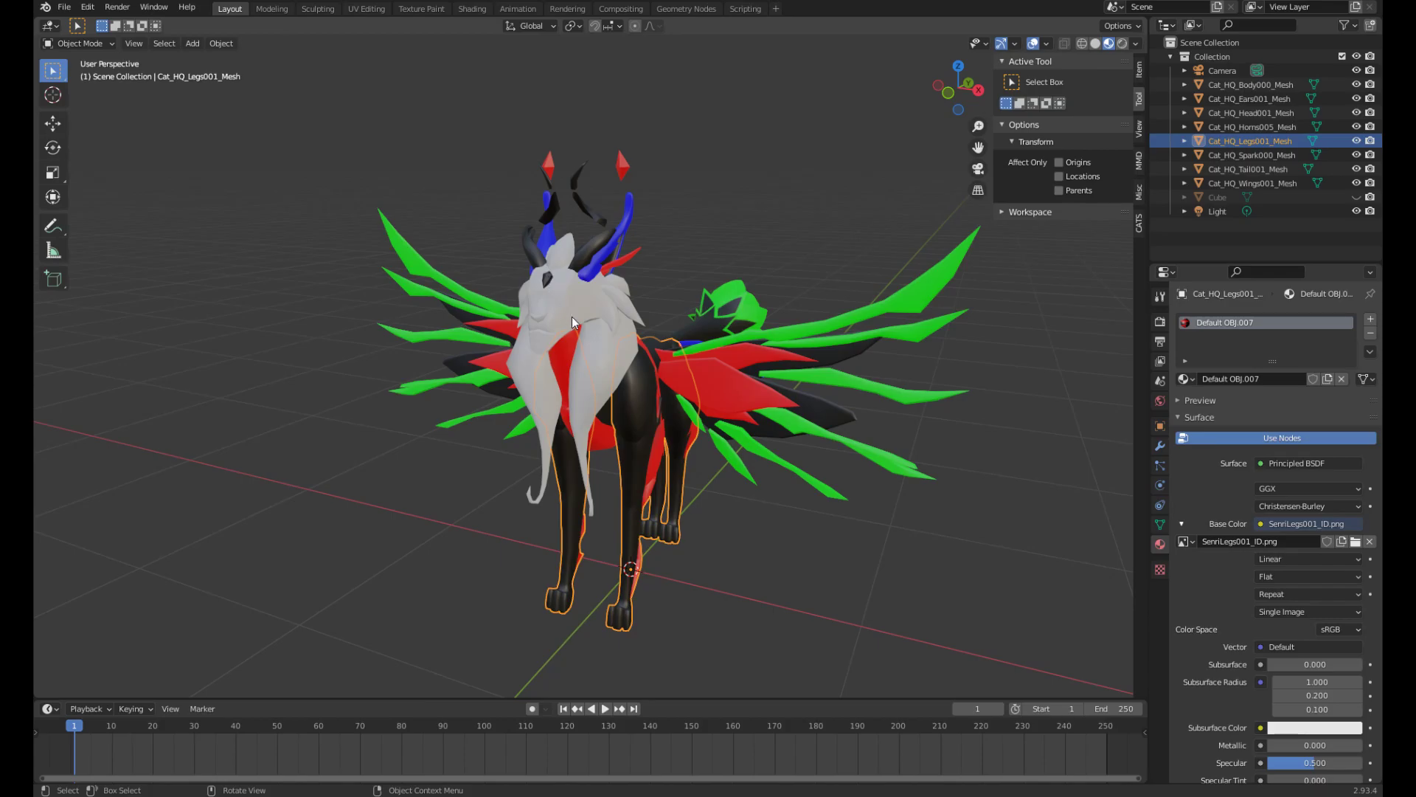
- Use an Image Texture as the Base Color of the Cat_HQ_Head001_Mesh material
click(562, 297)
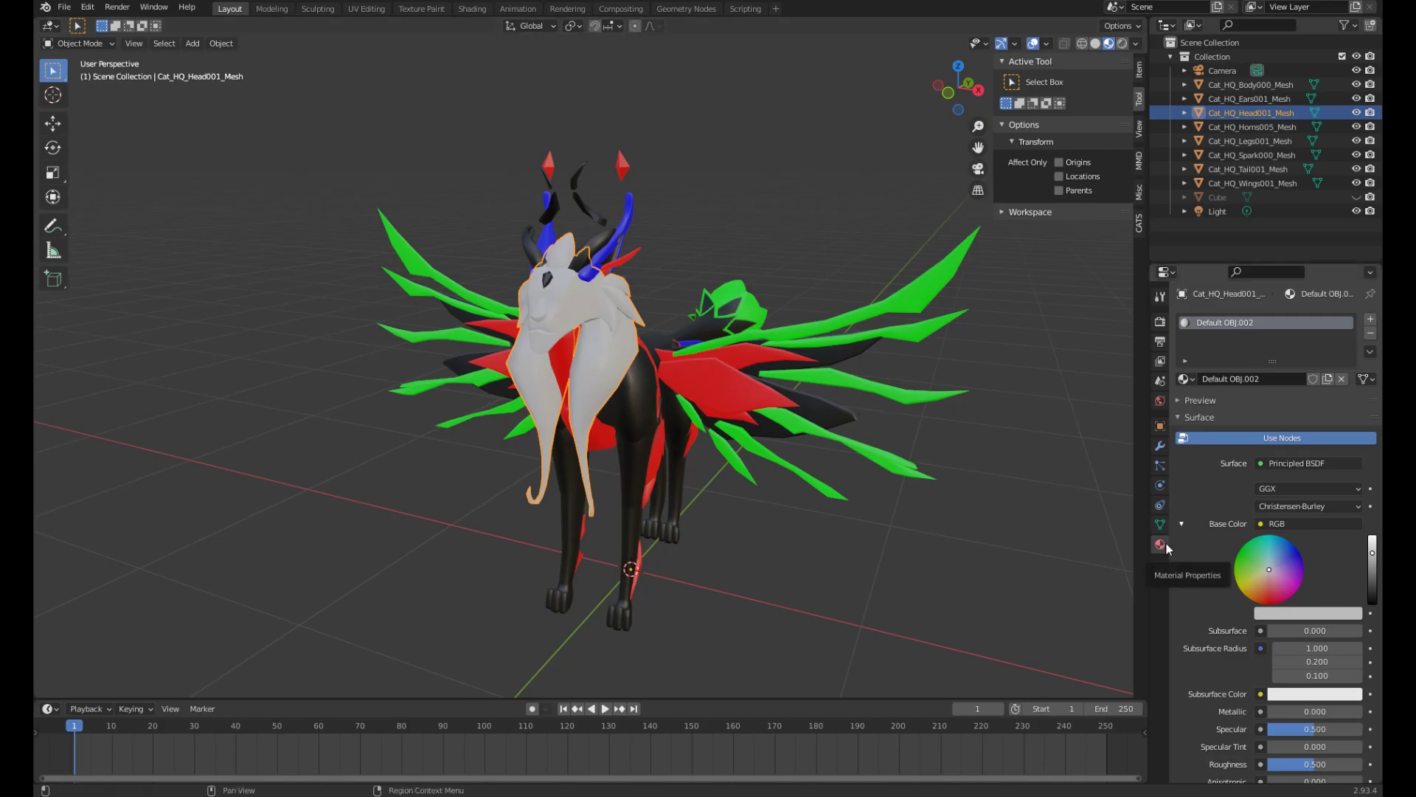
click(1260, 524)
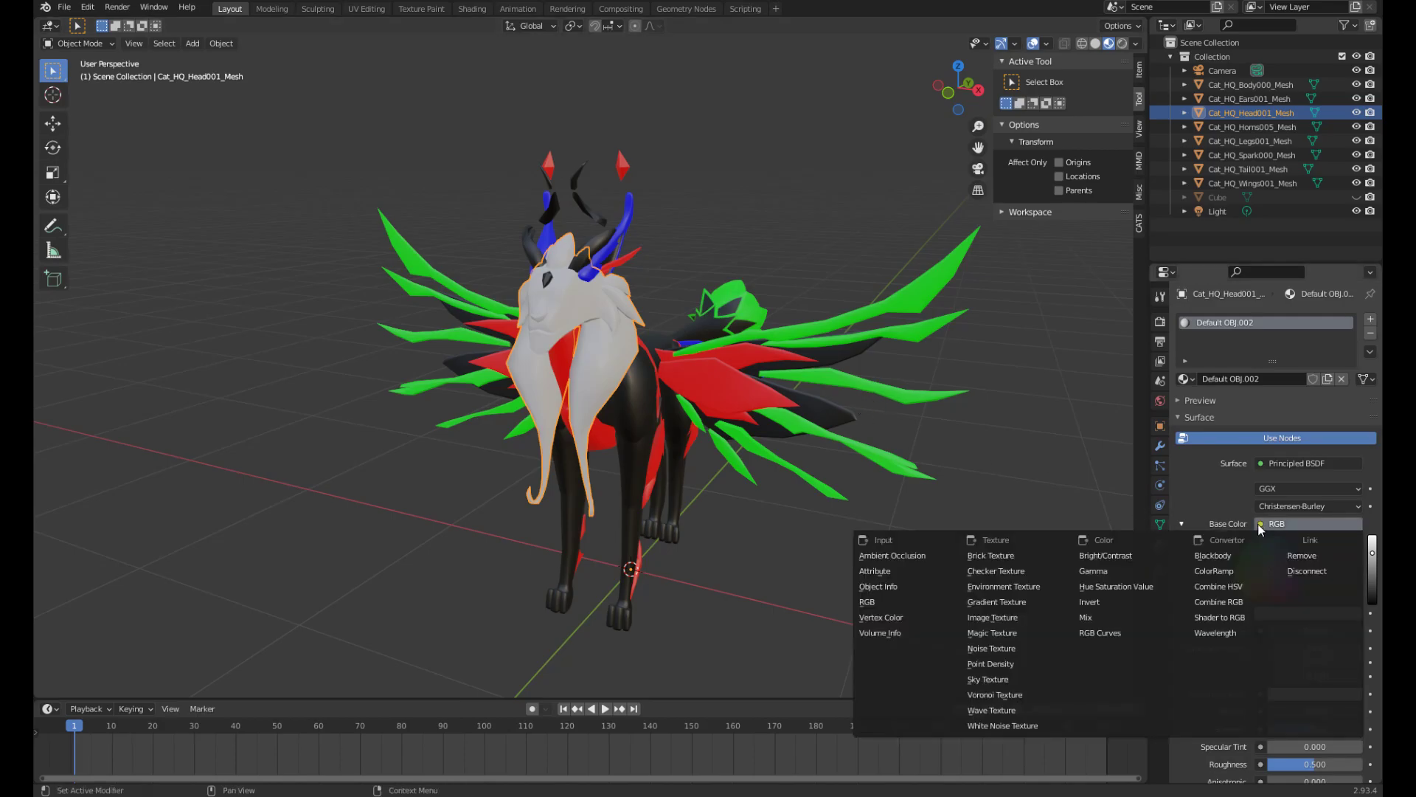
click(1015, 616)
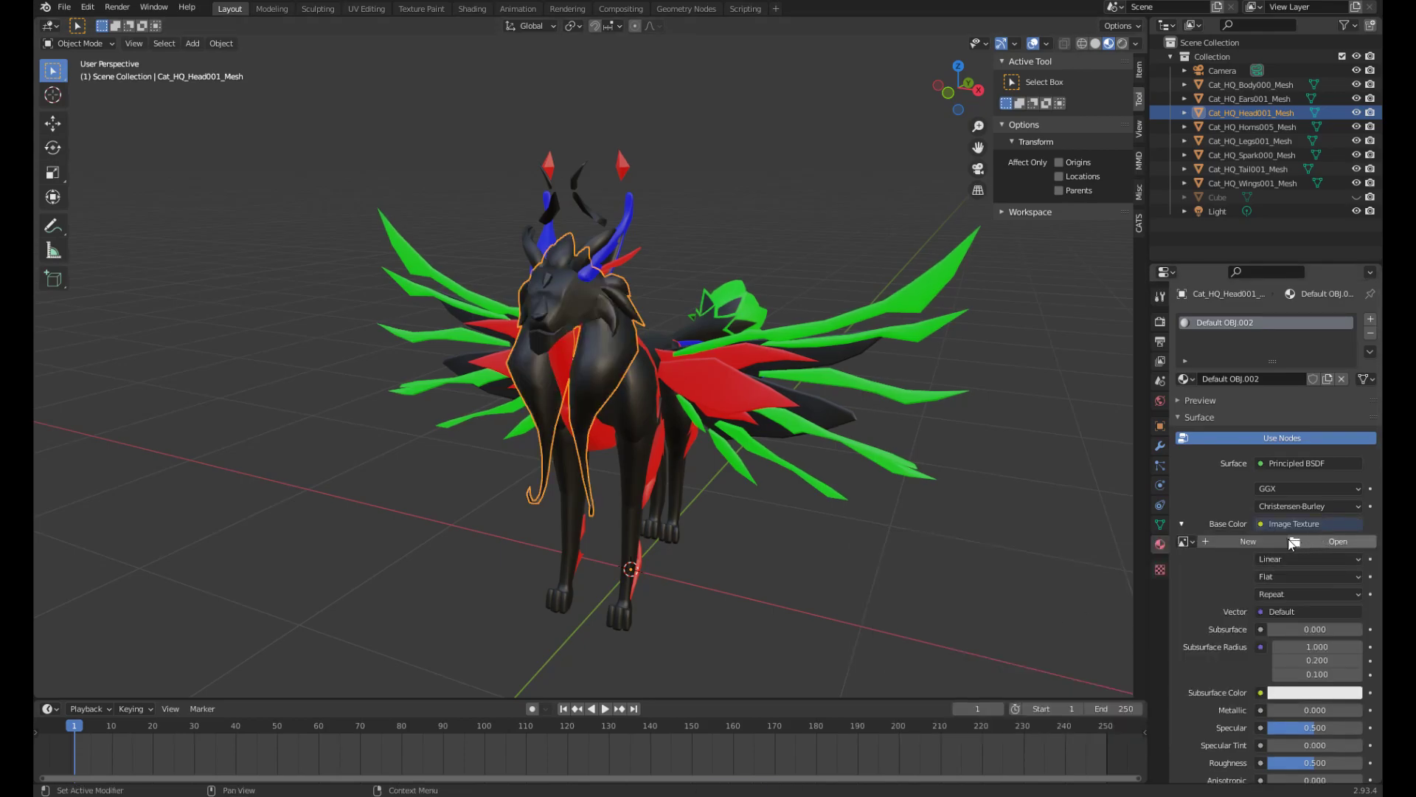
click(1186, 542)
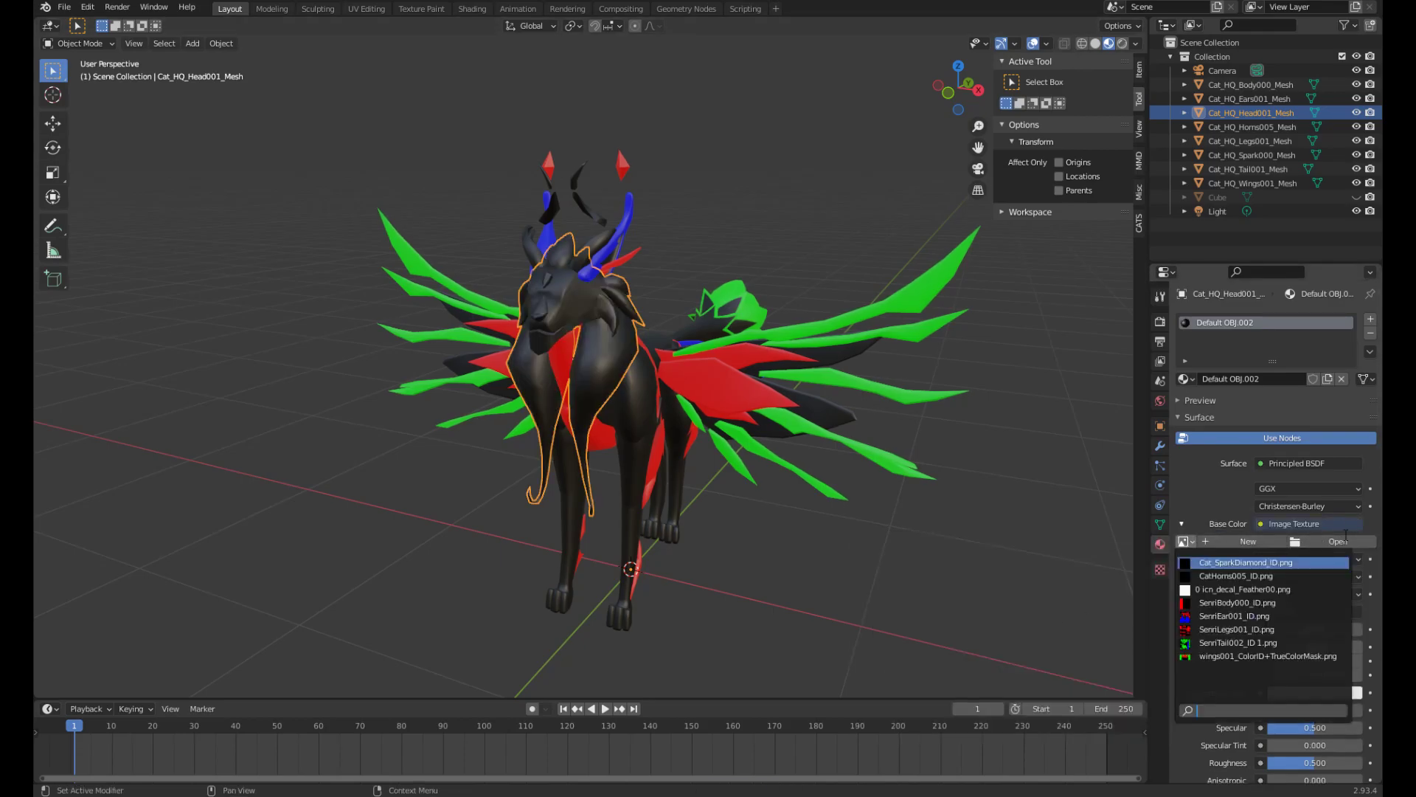
click(1340, 562)
click(1345, 542)
click(1172, 483)
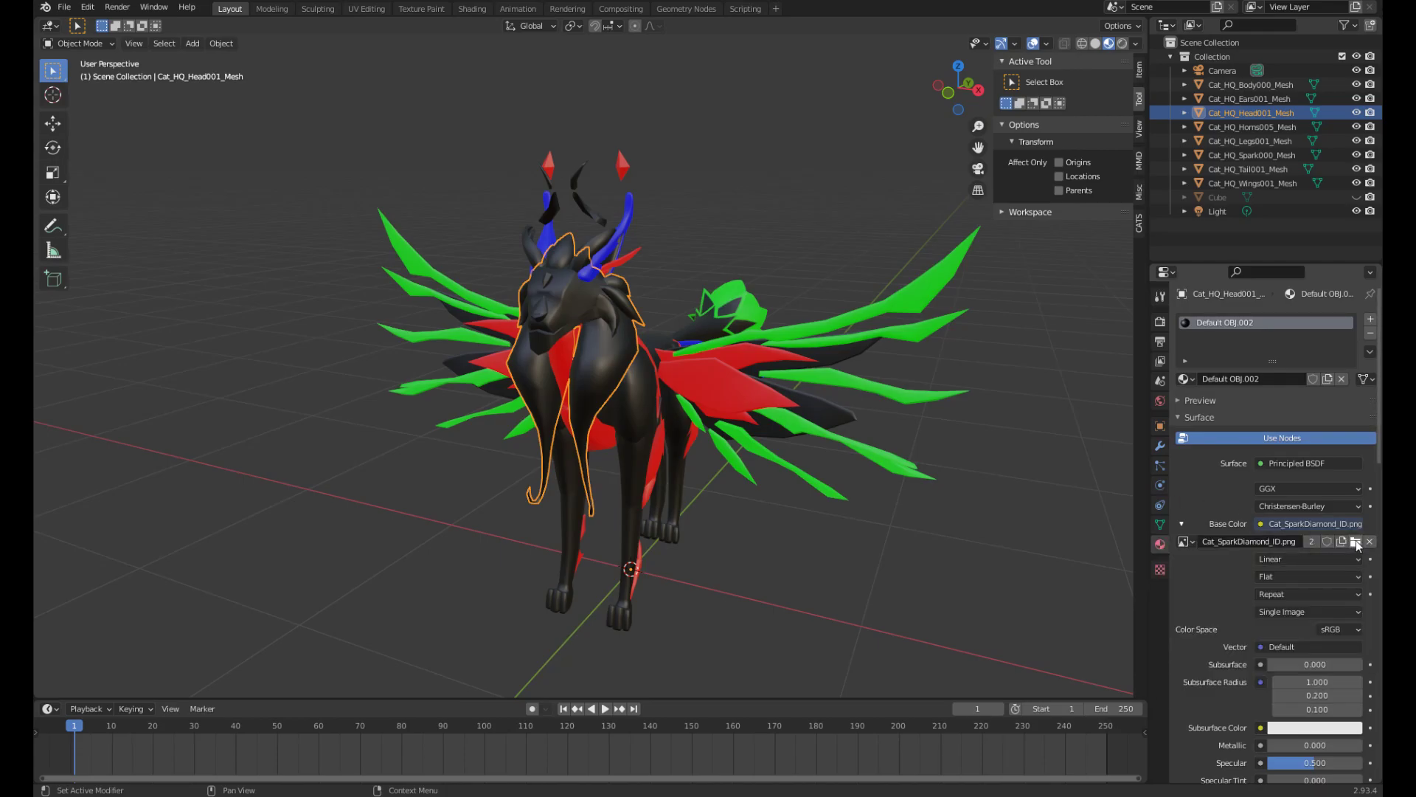
click(1360, 544)
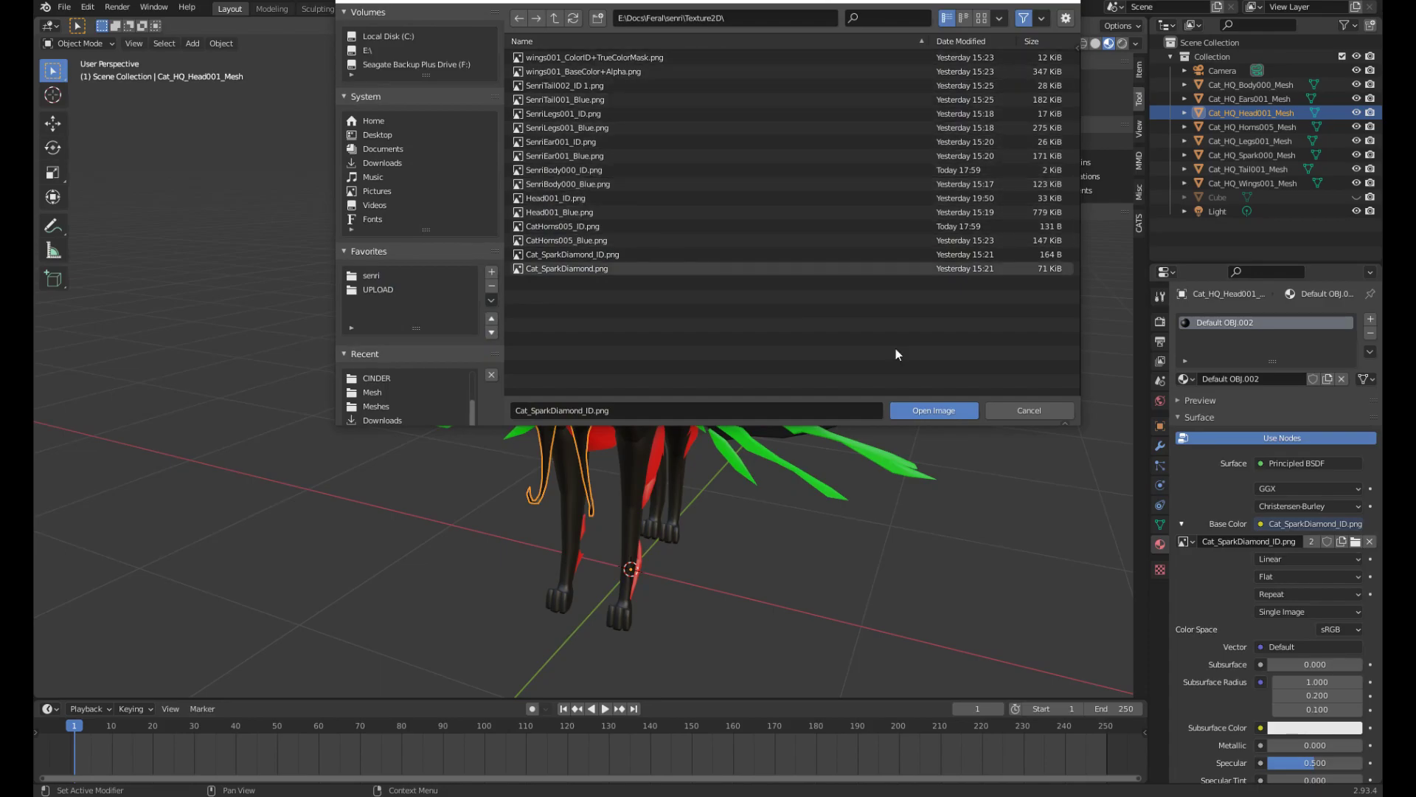
click(996, 410)
click(1186, 541)
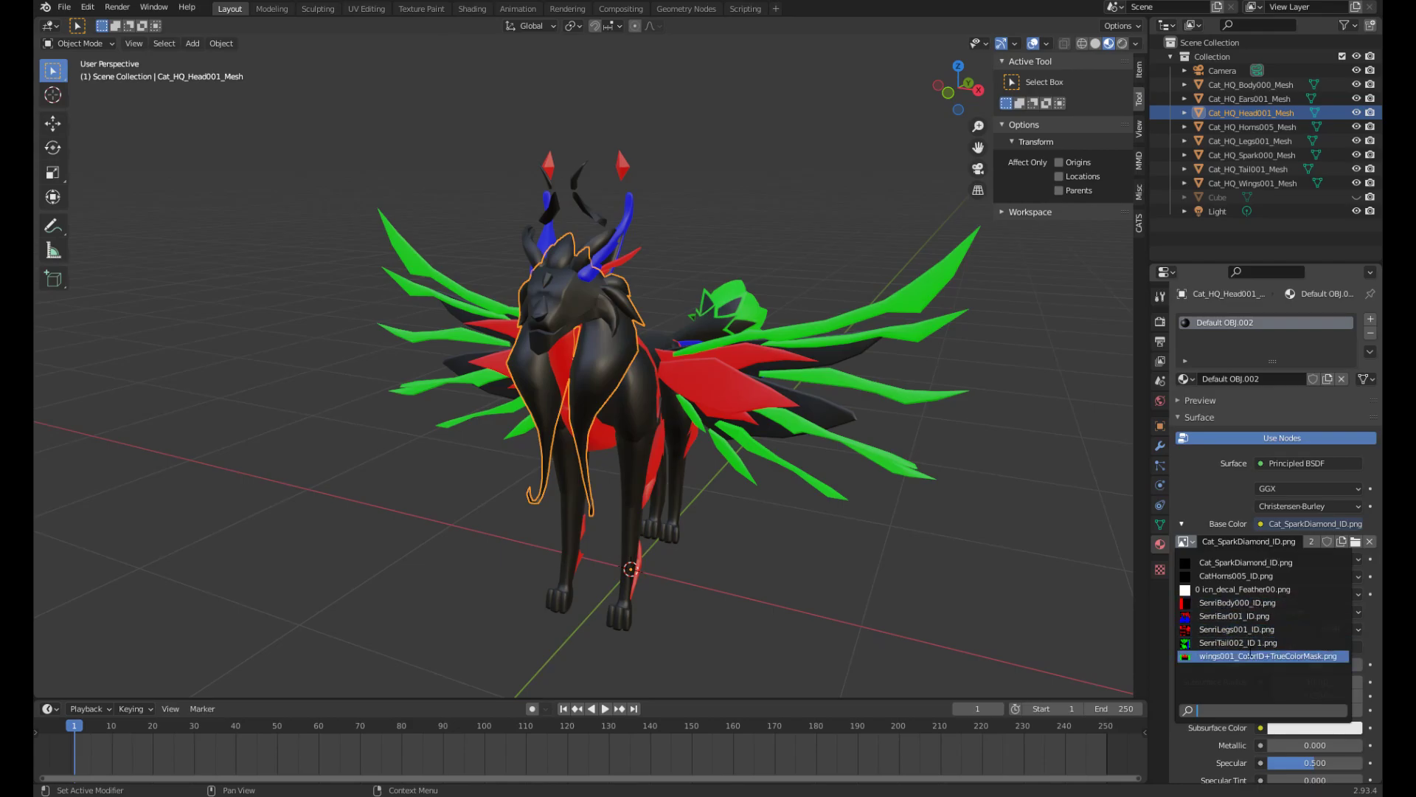
- Load Head001_ID.png from the Texture2D folder as the head material's base color image
click(1355, 541)
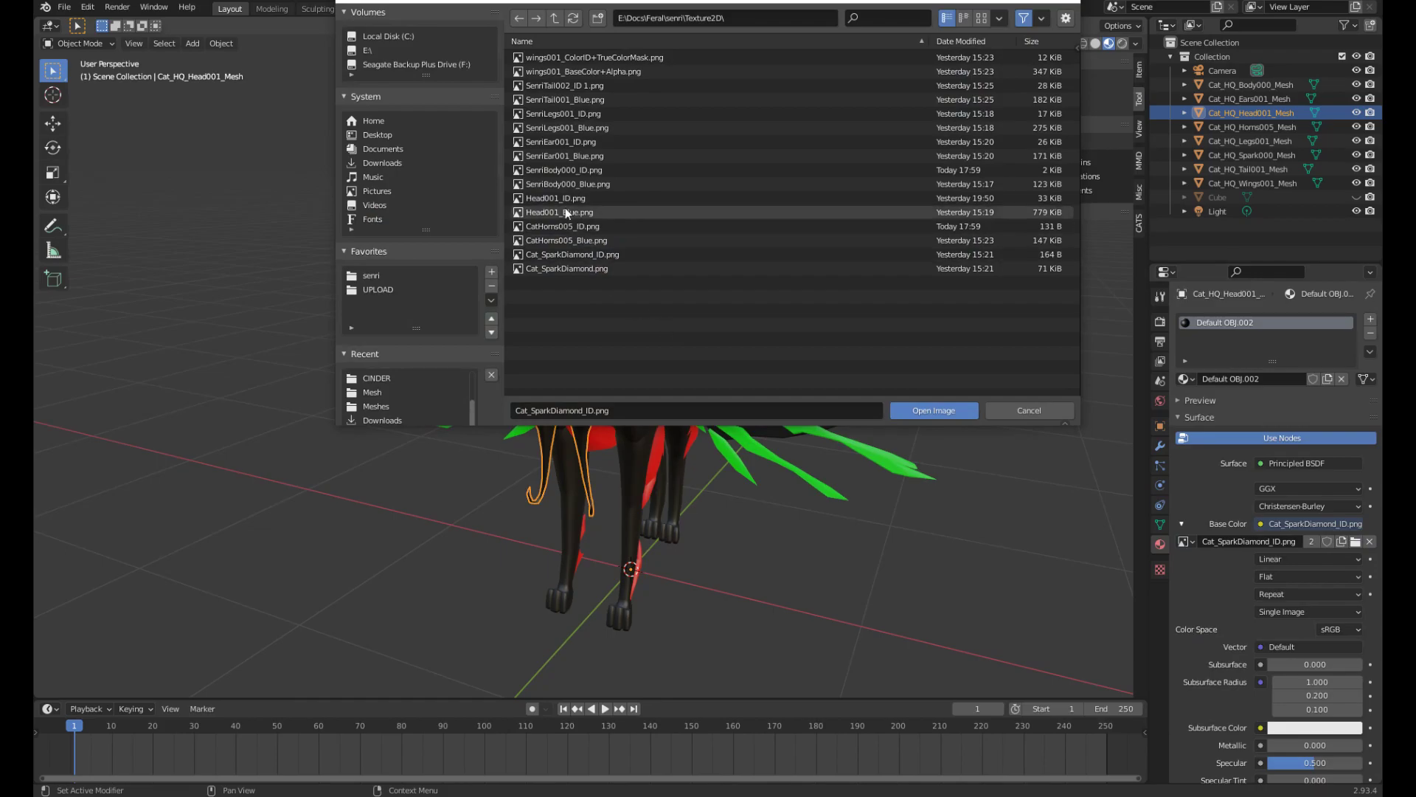
click(577, 199)
click(919, 408)
middle_drag(909, 407, 723, 351)
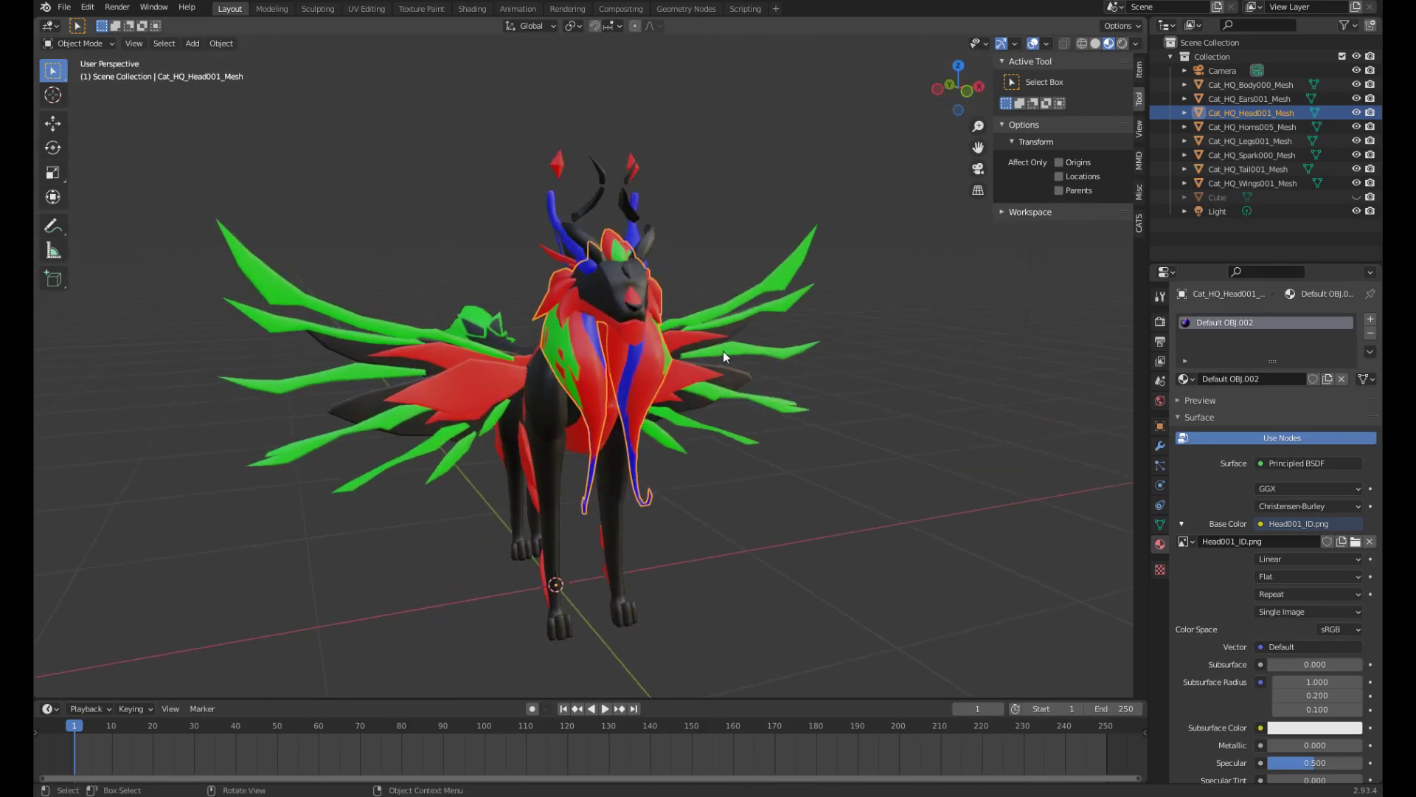
middle_drag(819, 362, 710, 335)
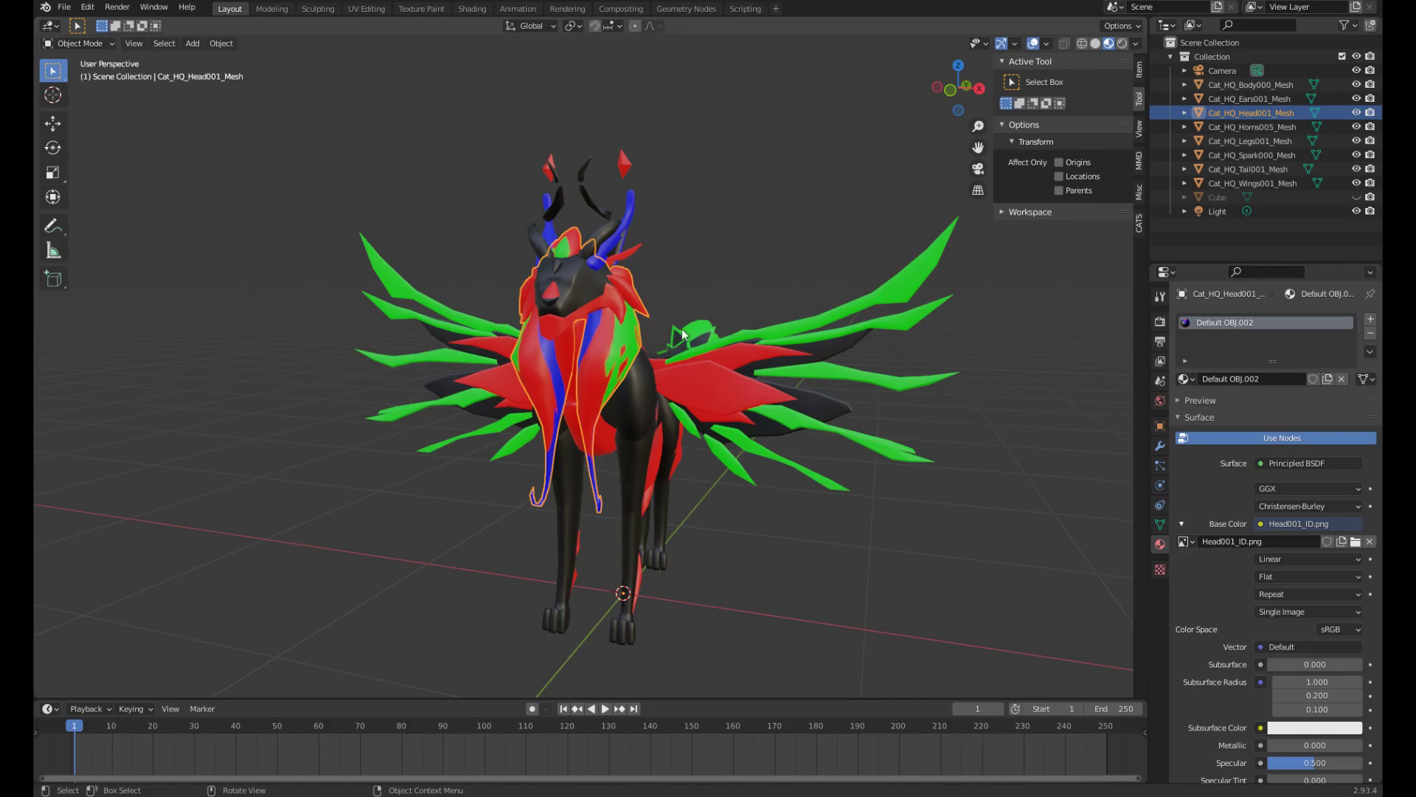
- Enter Texture Paint mode on the head and give the Fill tool a pink colour of about H 0.819, S 0.573, V 1.000
click(83, 43)
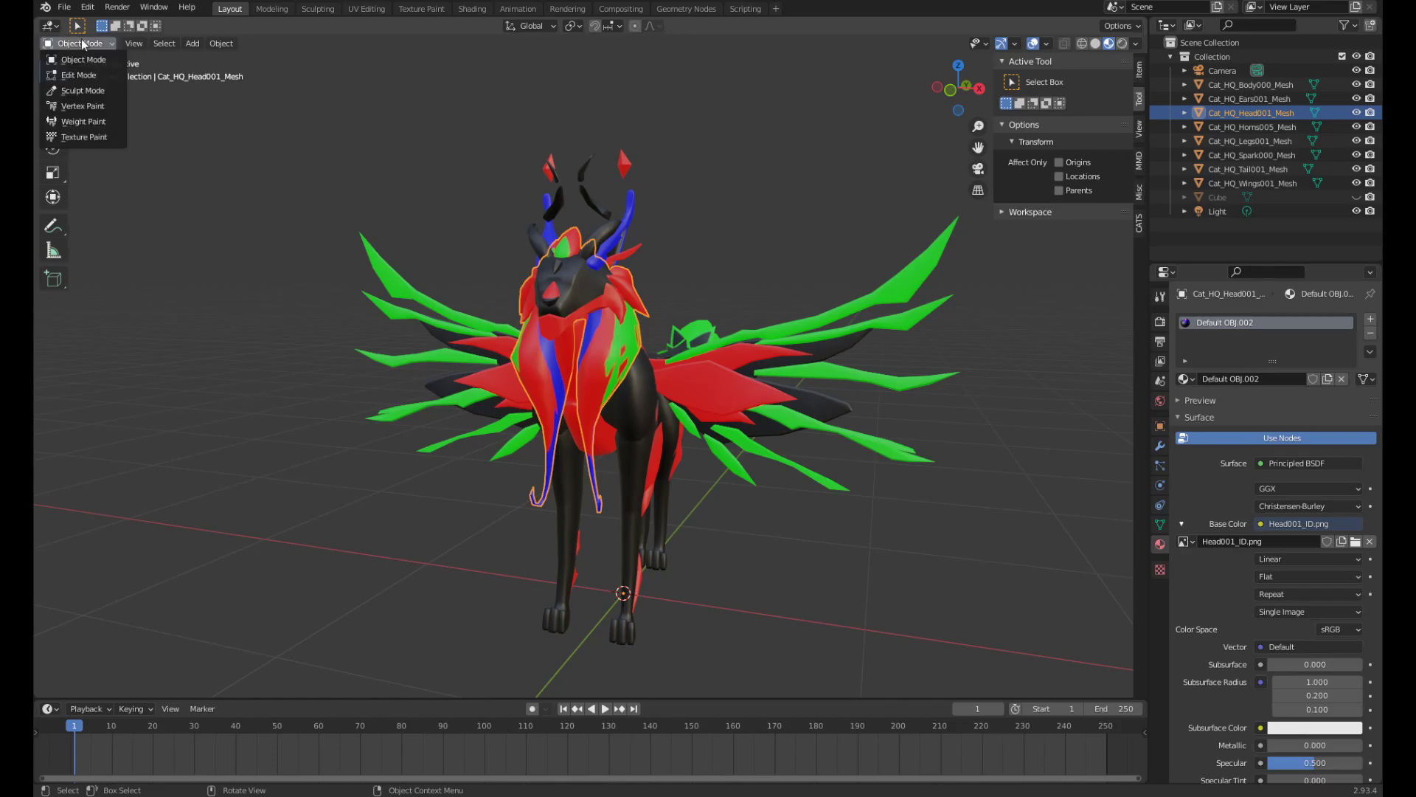
click(83, 137)
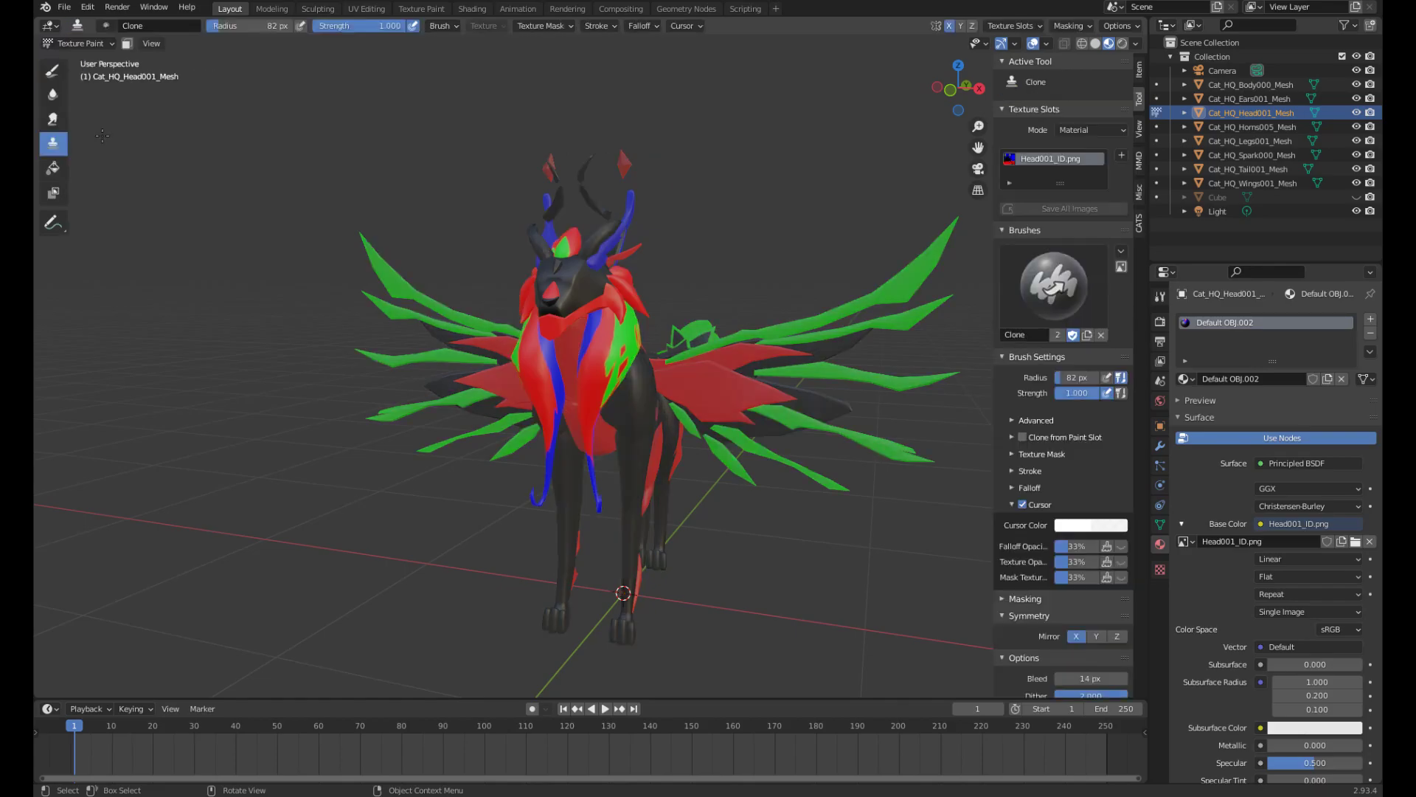
click(52, 167)
drag(1023, 504, 1075, 500)
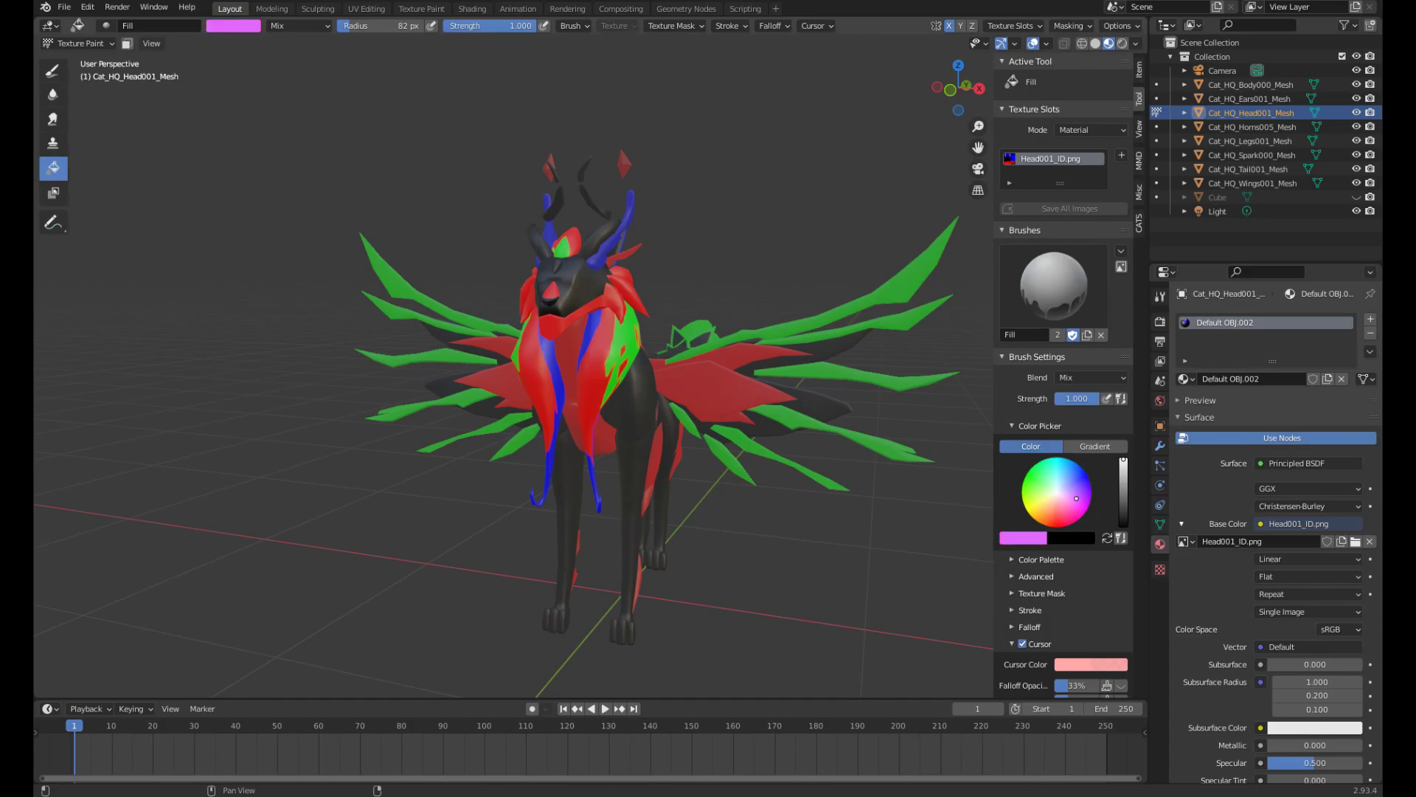
click(1036, 543)
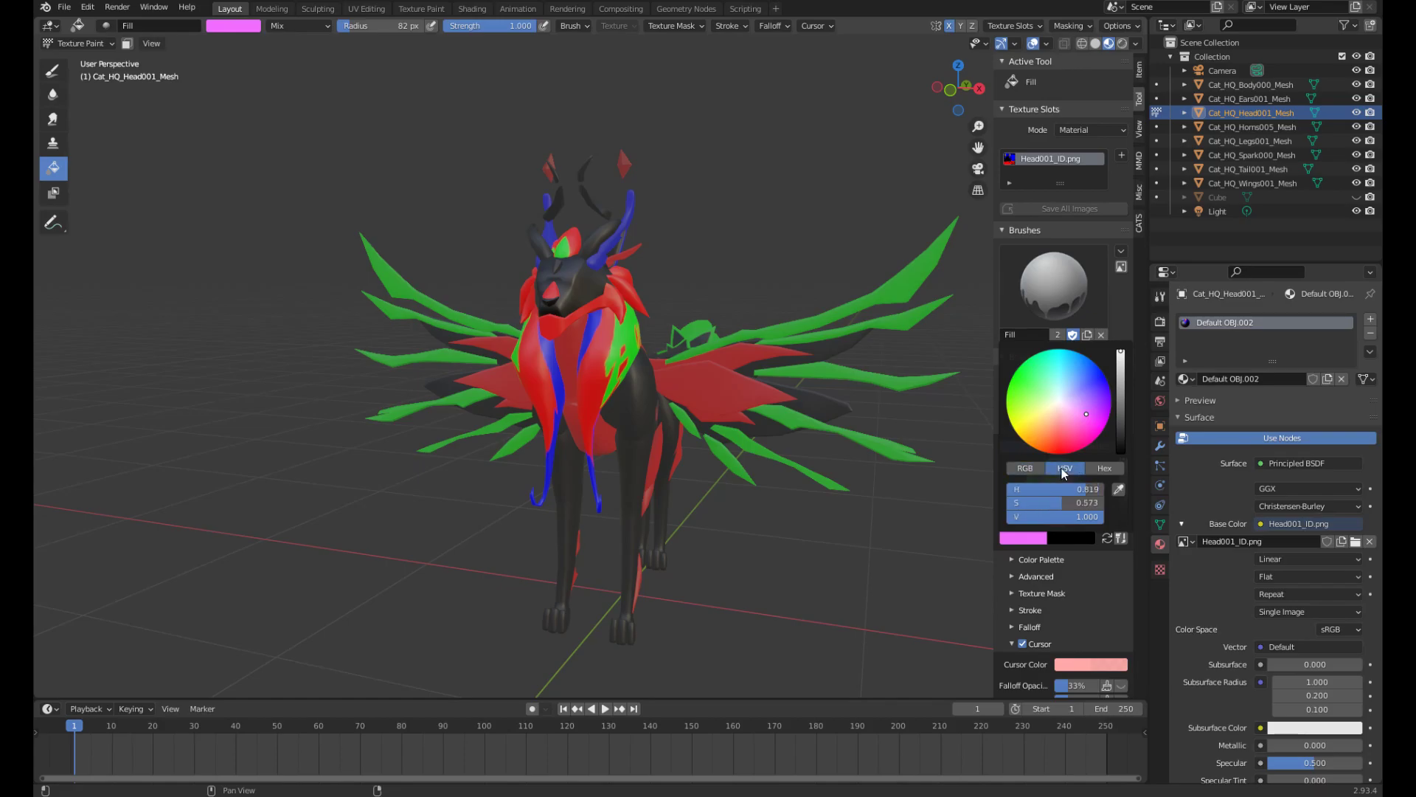
click(1105, 469)
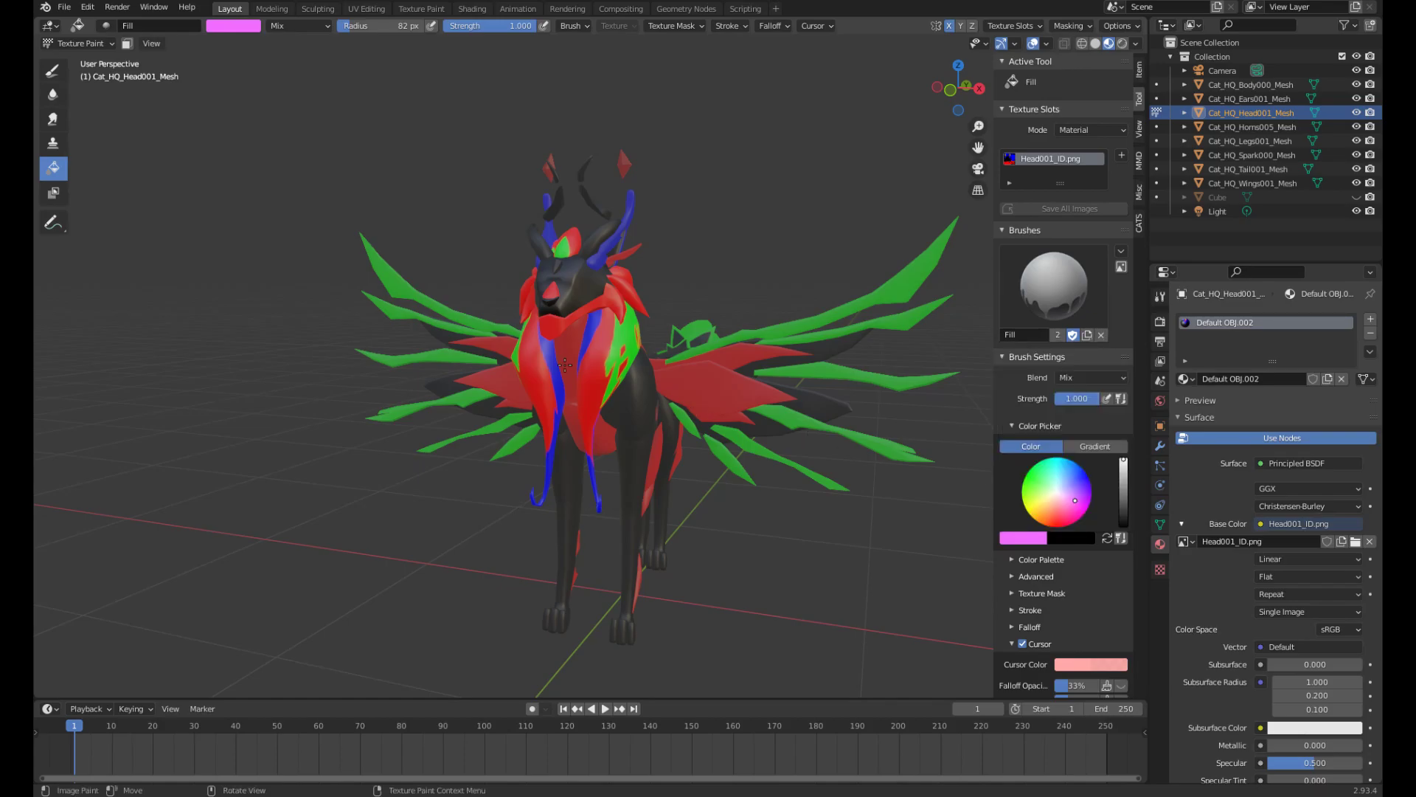
- Try filling the head texture with the pink colour, and undo the fill
click(611, 290)
middle_drag(611, 289, 602, 292)
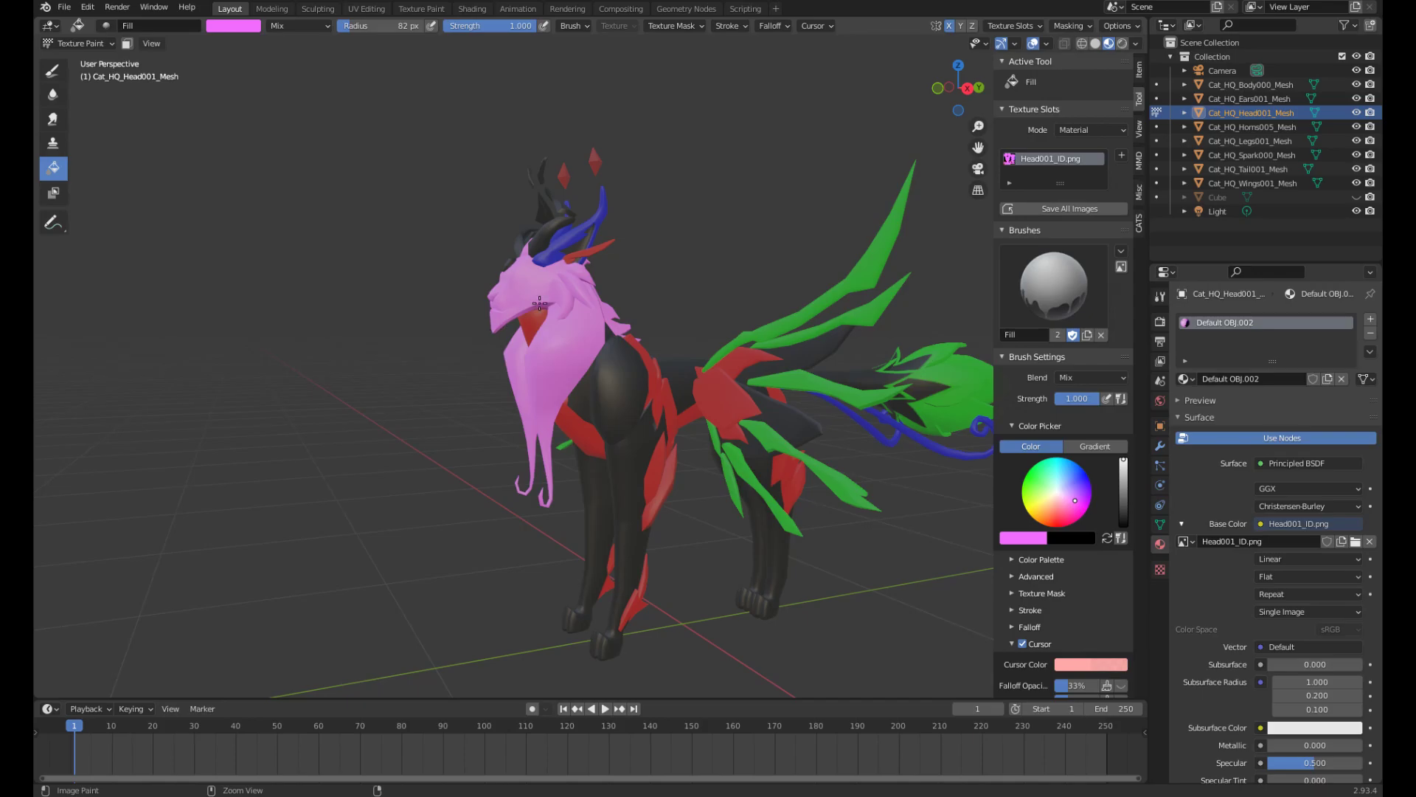
key(ctrl+z)
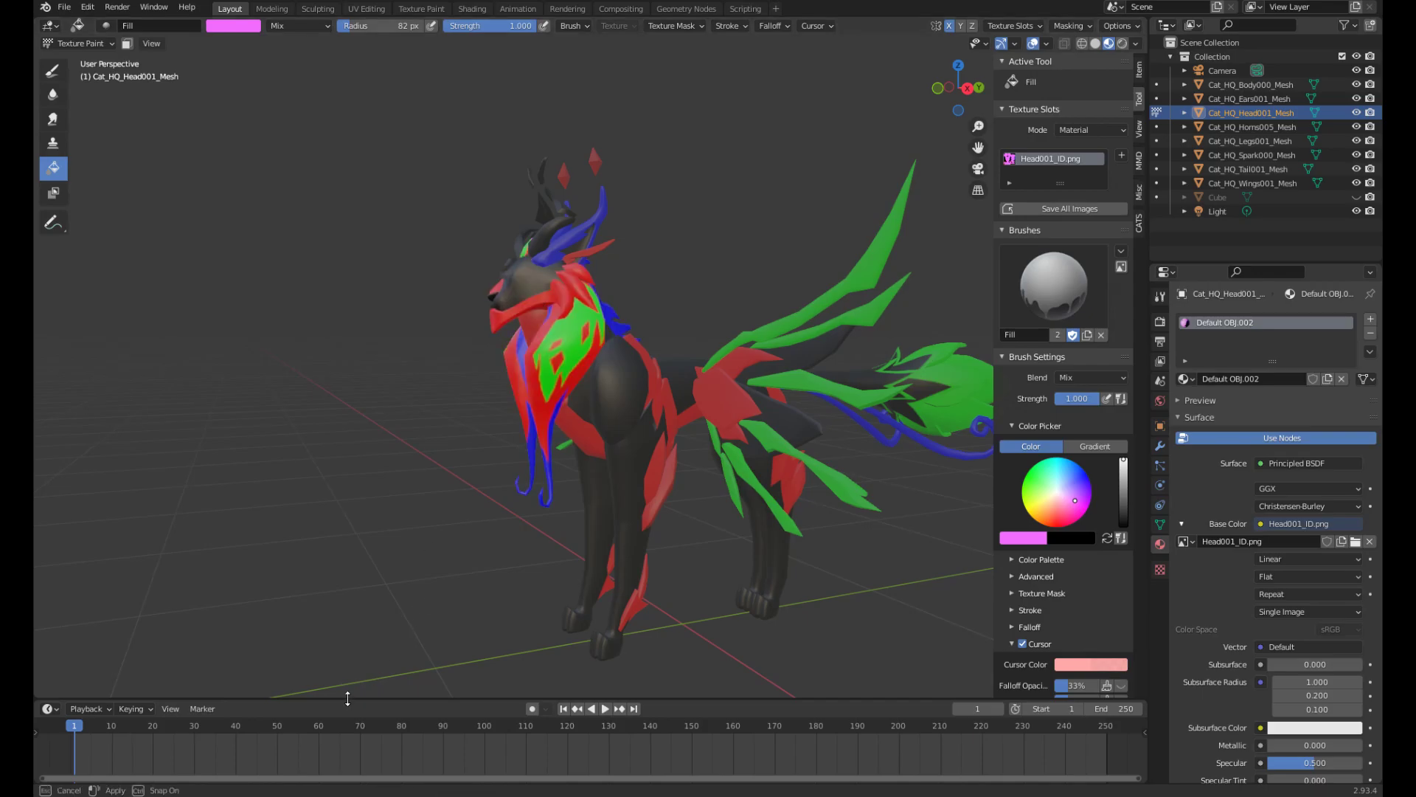
- Enlarge the timeline area and turn it into an Image Editor
drag(348, 697, 221, 575)
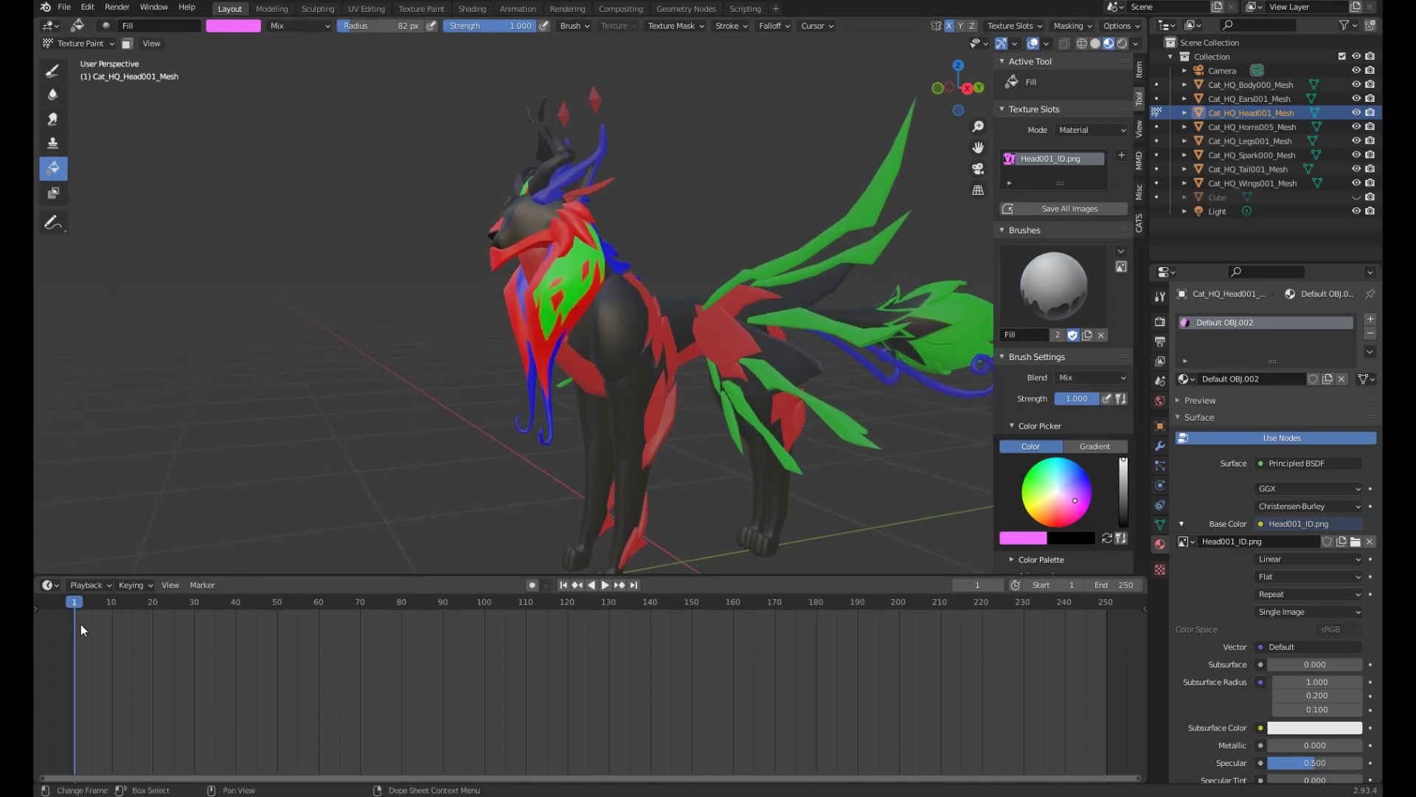
click(51, 587)
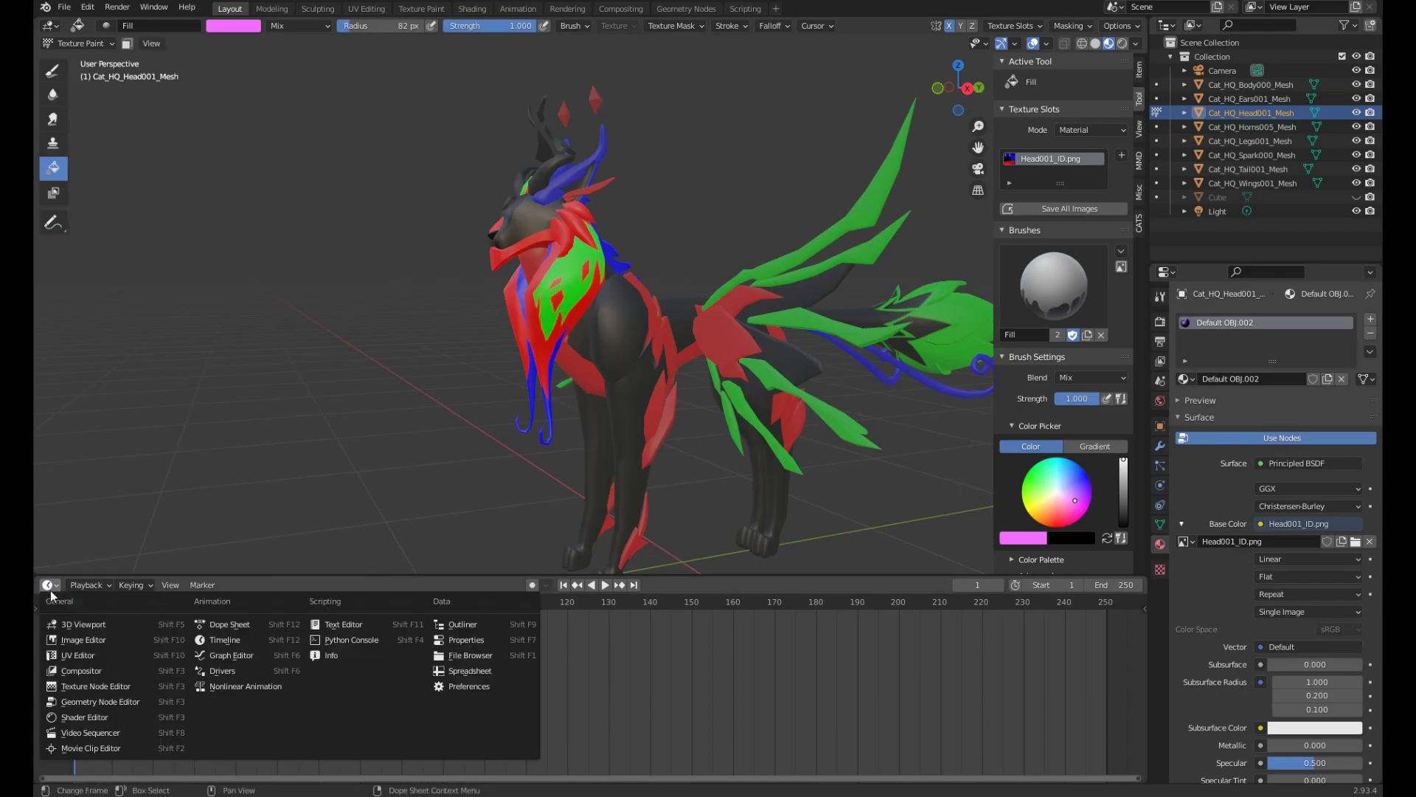
click(83, 640)
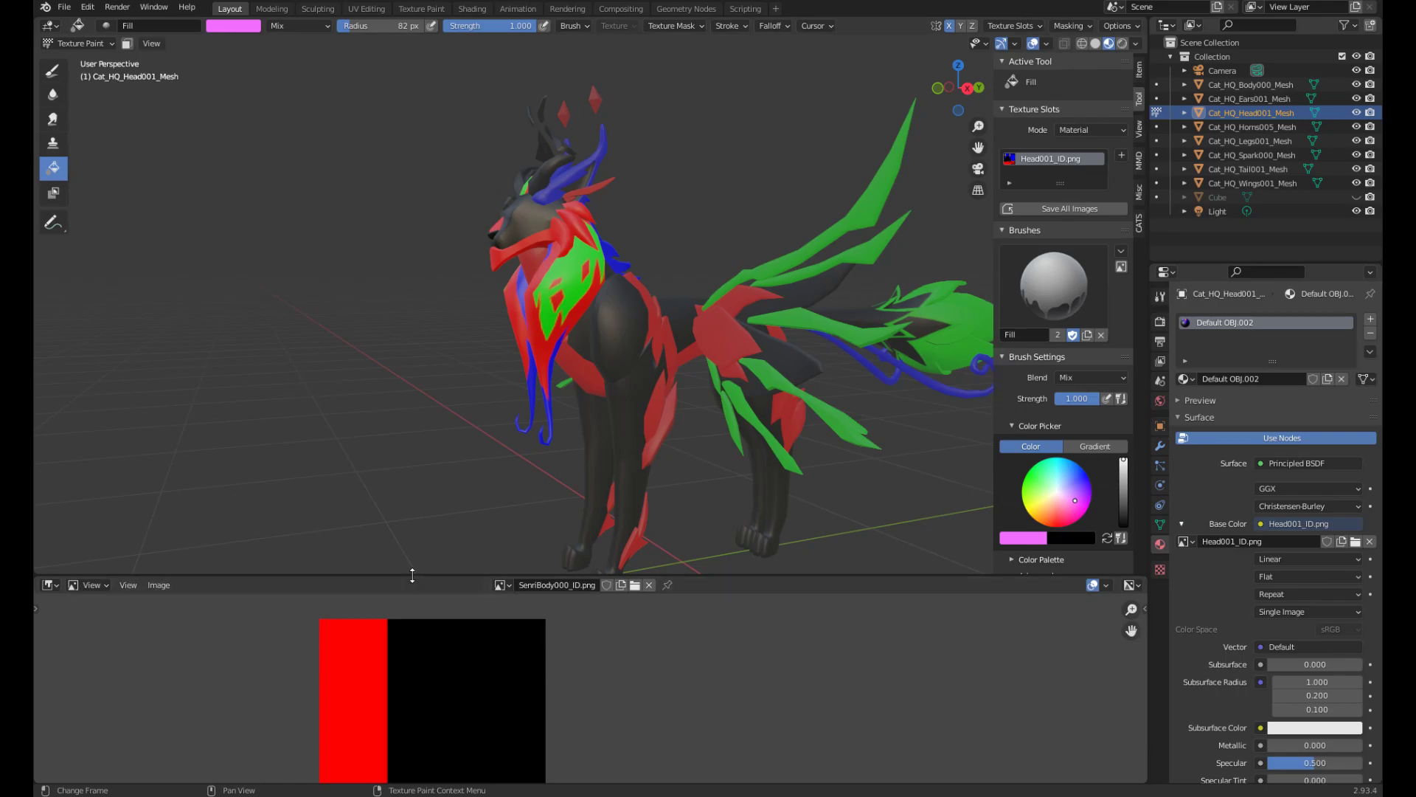
- Enlarge the Image Editor area, show Head001_ID.png in it, and switch that editor to Paint mode
drag(410, 575, 457, 455)
click(499, 464)
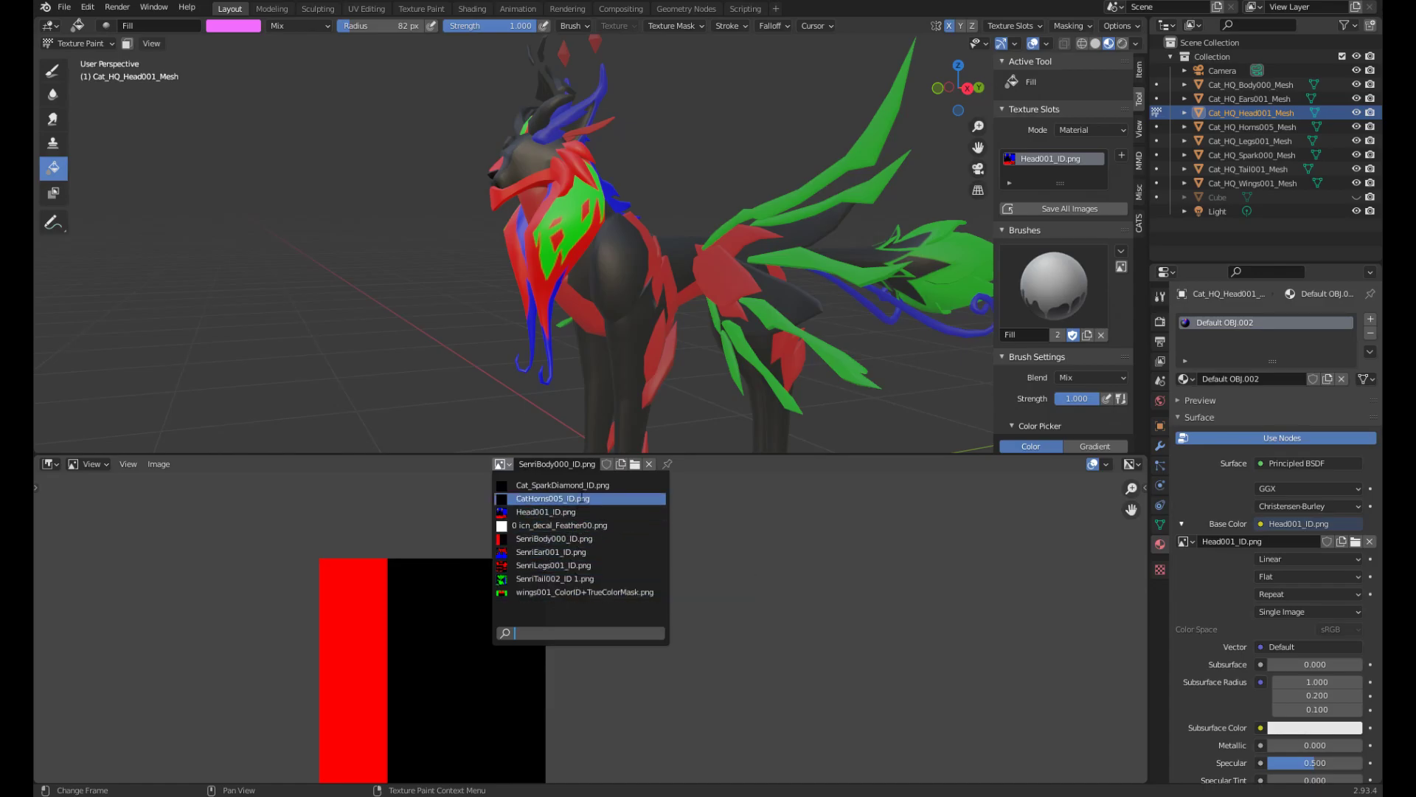
click(580, 512)
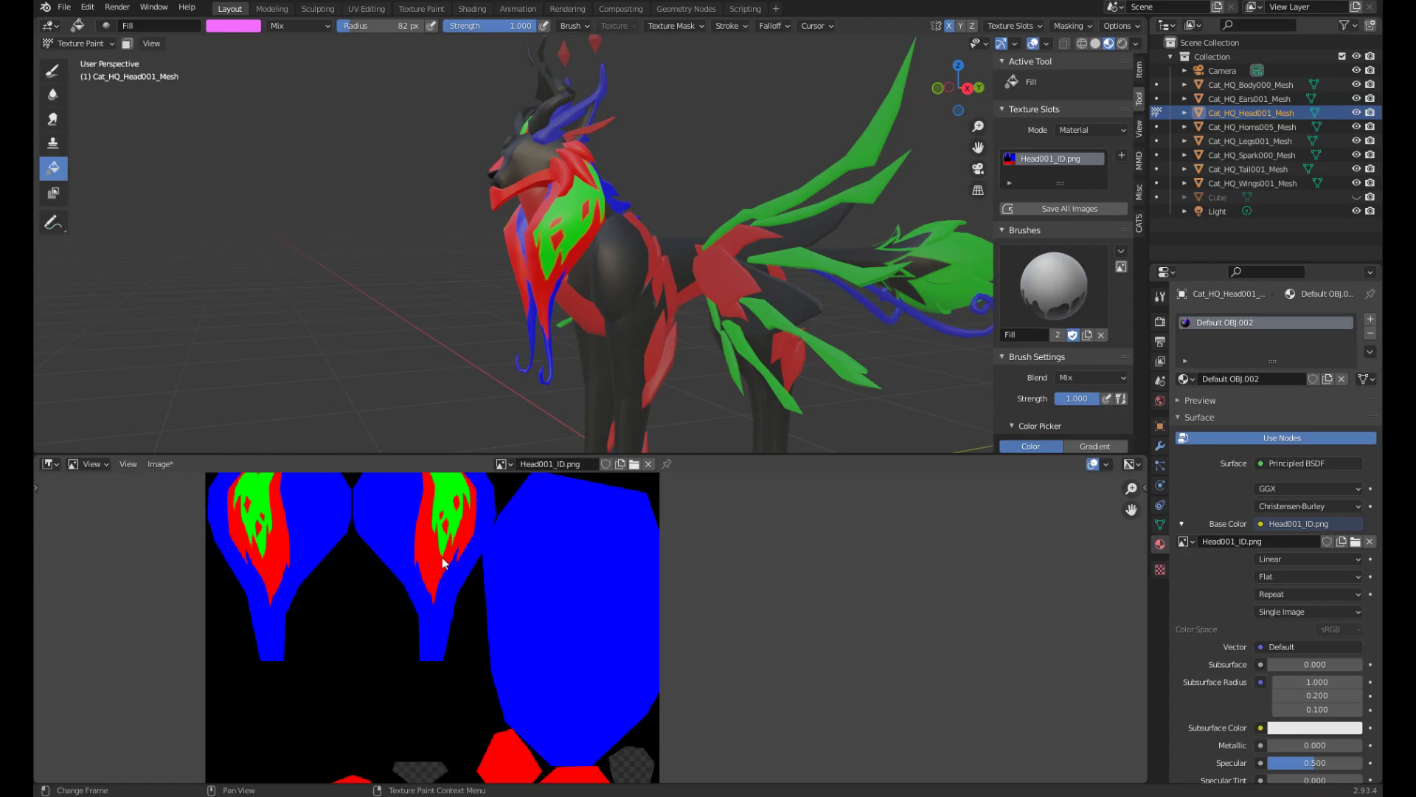
scroll(440, 566, down, 3)
middle_drag(461, 563, 470, 587)
scroll(486, 594, up, 2)
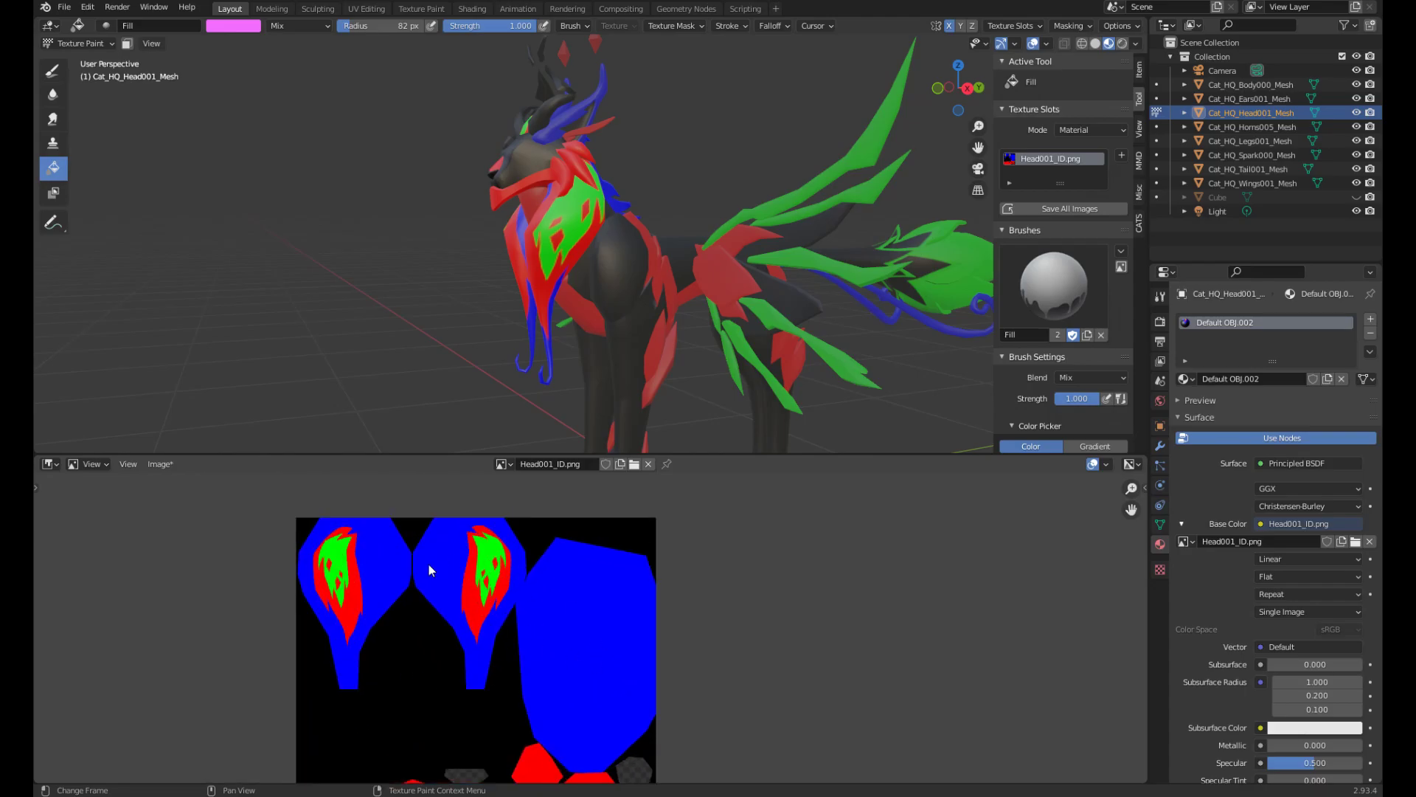
click(91, 464)
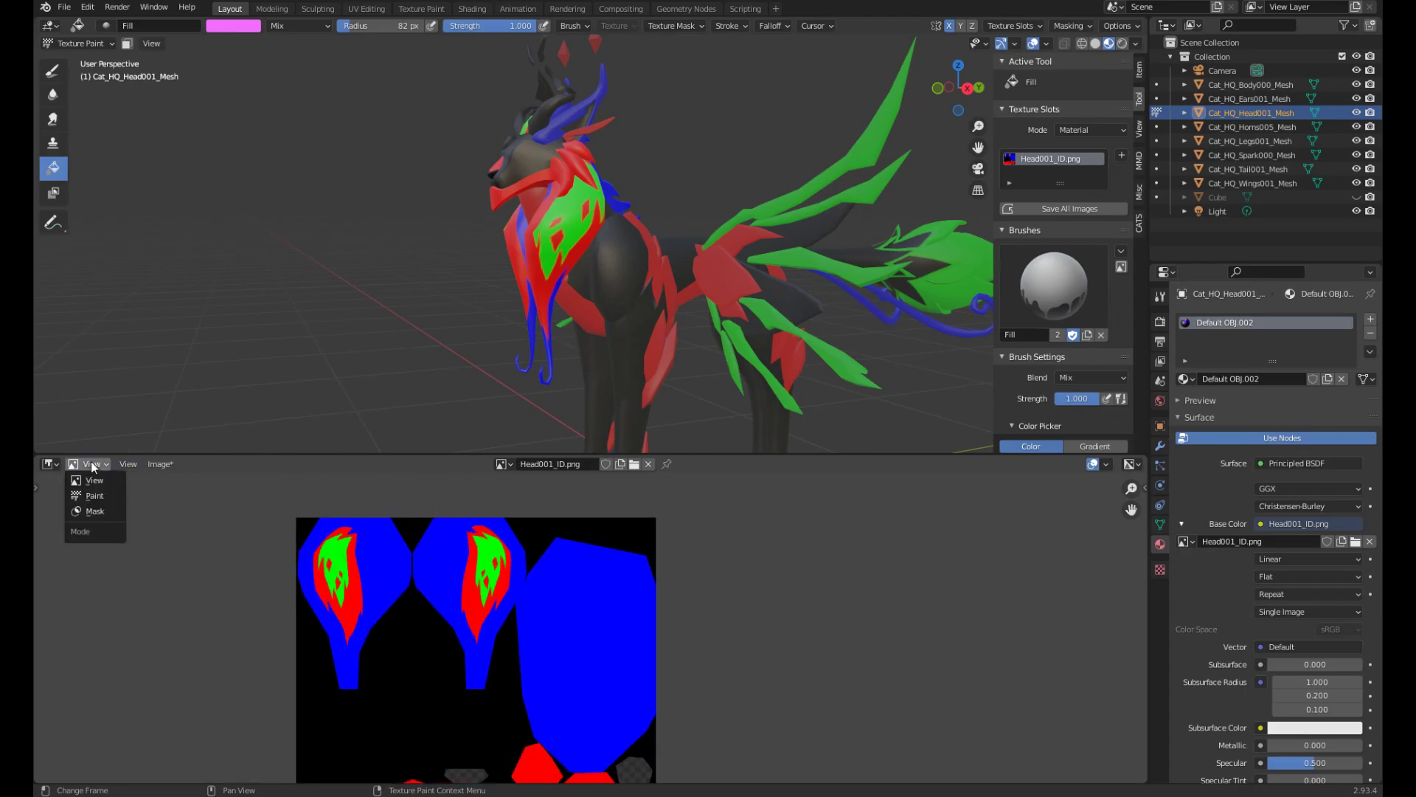
click(99, 495)
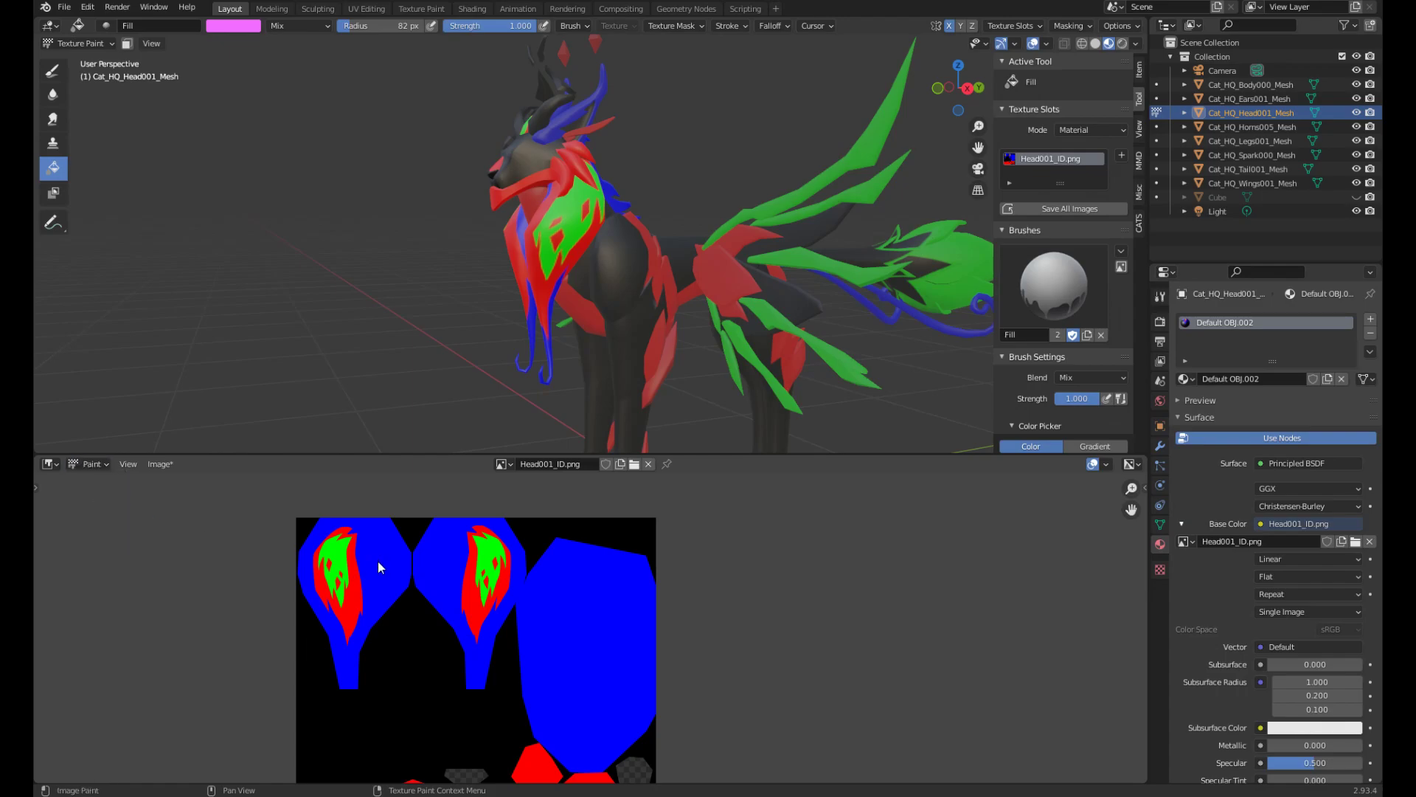
- Try filling the blue areas of the head texture image with the pink colour, and undo the fills
click(379, 567)
click(443, 573)
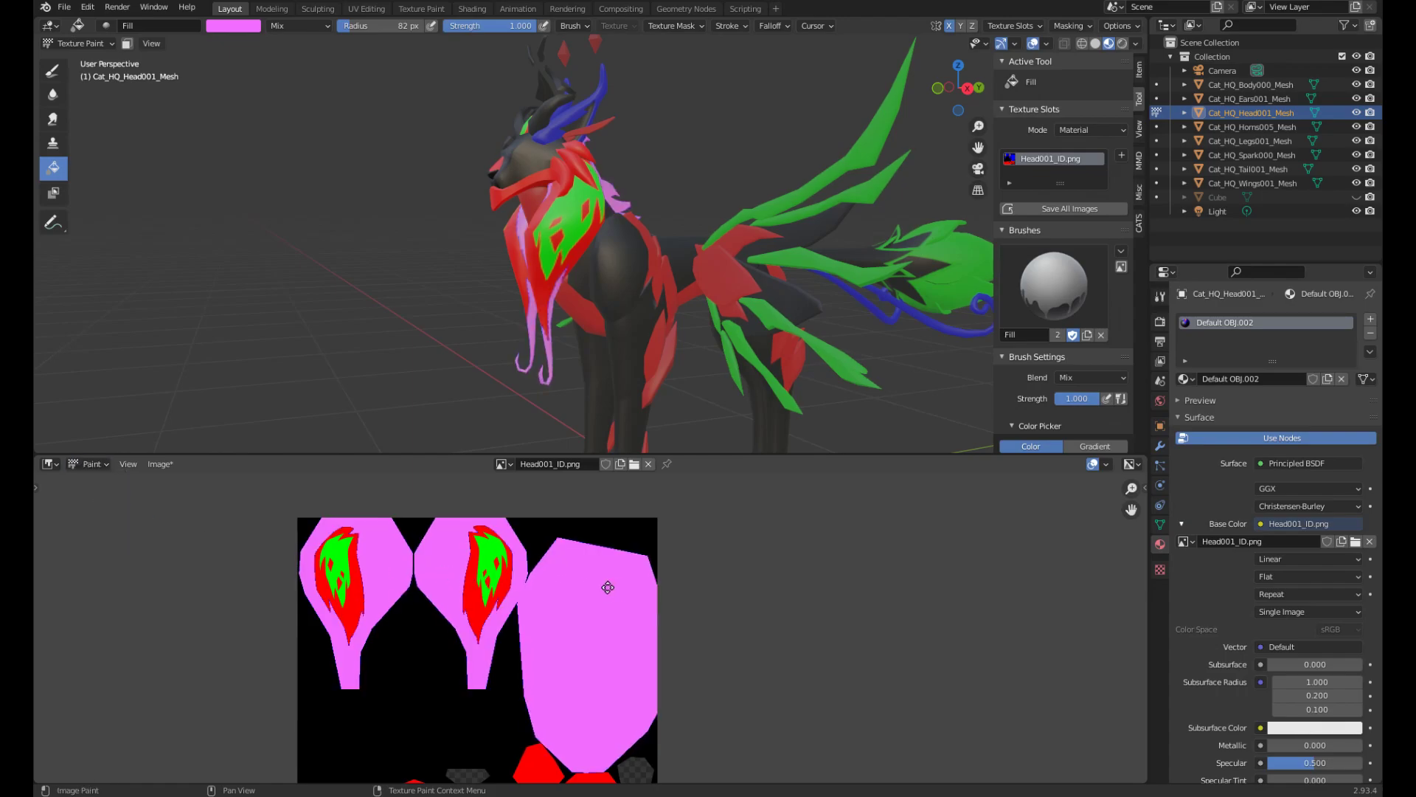
middle_drag(606, 587, 666, 612)
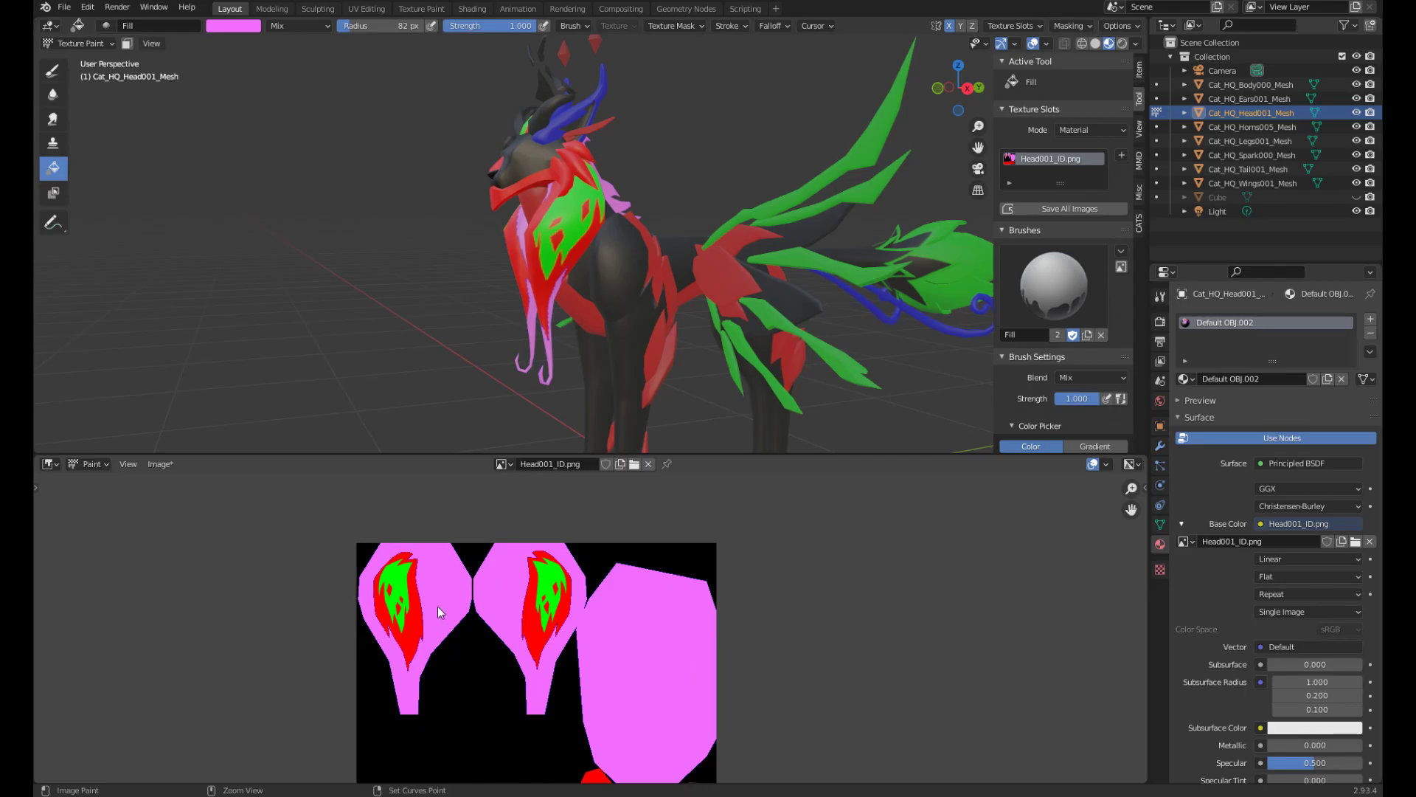
key(ctrl+z)
key(ctrl+z)
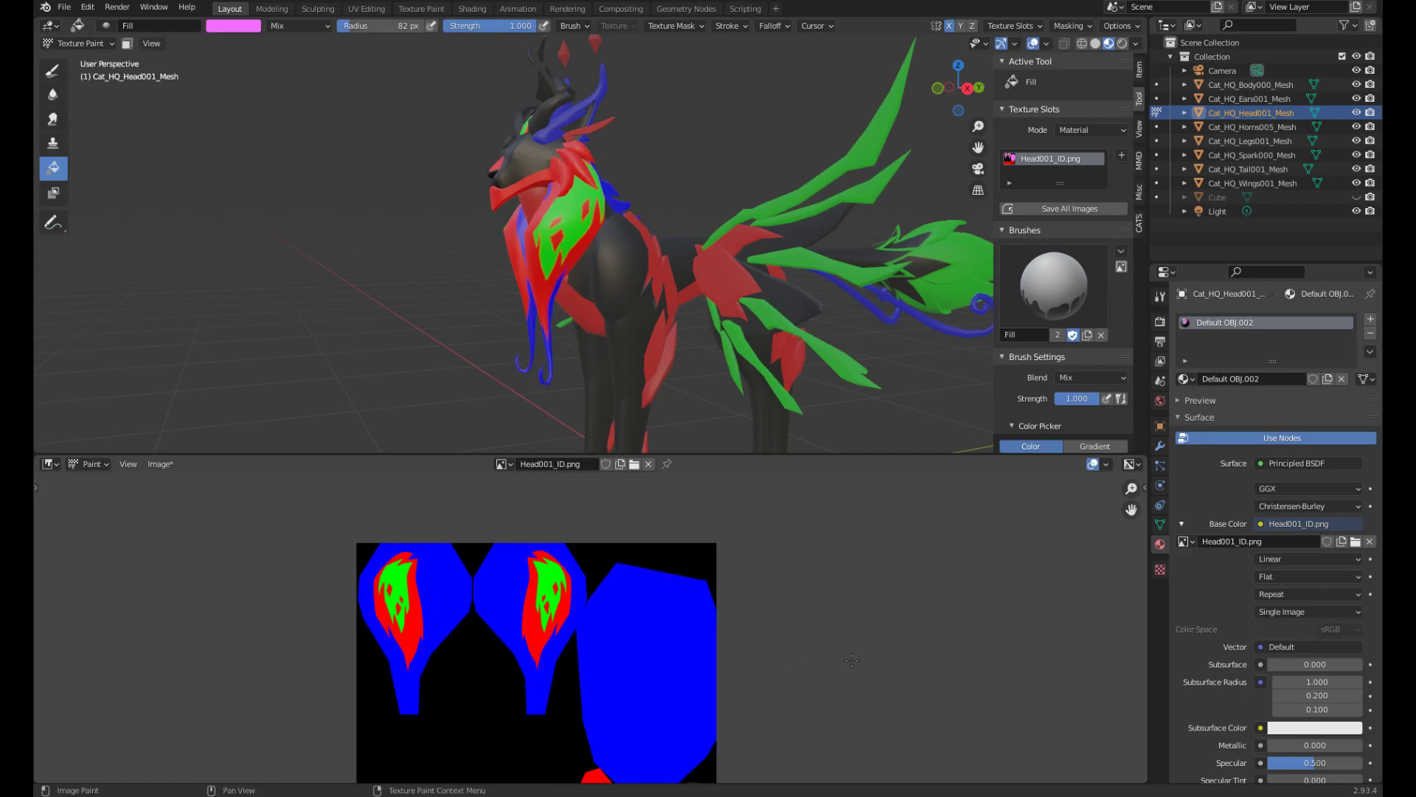
- Switch from Fill to the Draw tool with the TexDraw brush and show its brush settings beside the texture image
key(t)
key(t)
key(n)
scroll(1037, 619, down, 5)
scroll(1042, 619, down, 3)
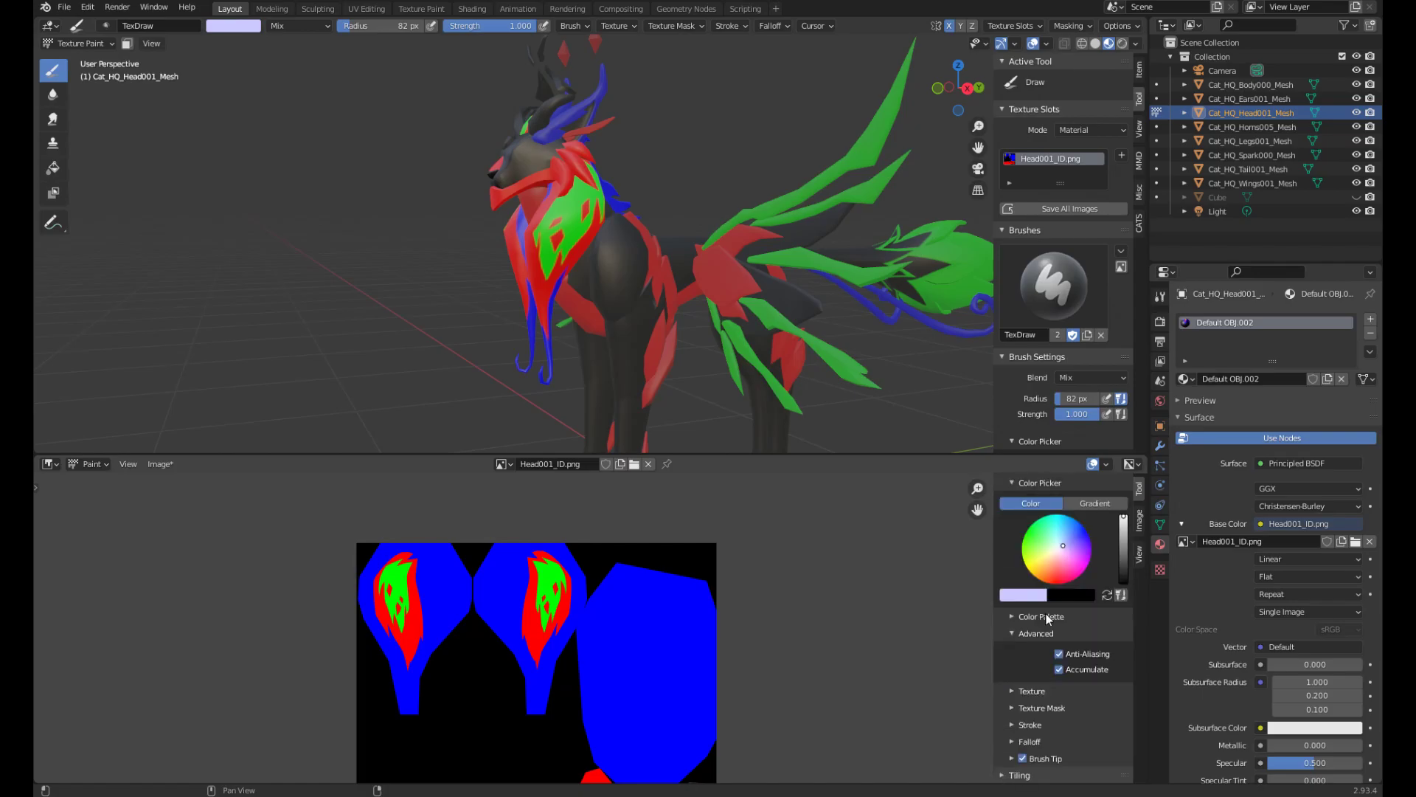
- Examine the TexDraw brush's Texture, Texture Mask, Stroke and Falloff settings in the Image Editor
click(1047, 710)
click(1047, 710)
click(1042, 741)
scroll(1042, 736, down, 4)
scroll(1045, 683, down, 2)
scroll(1045, 681, up, 4)
click(1044, 679)
click(1040, 691)
scroll(1039, 686, down, 7)
click(1037, 705)
scroll(1036, 715, down, 4)
scroll(1037, 712, down, 4)
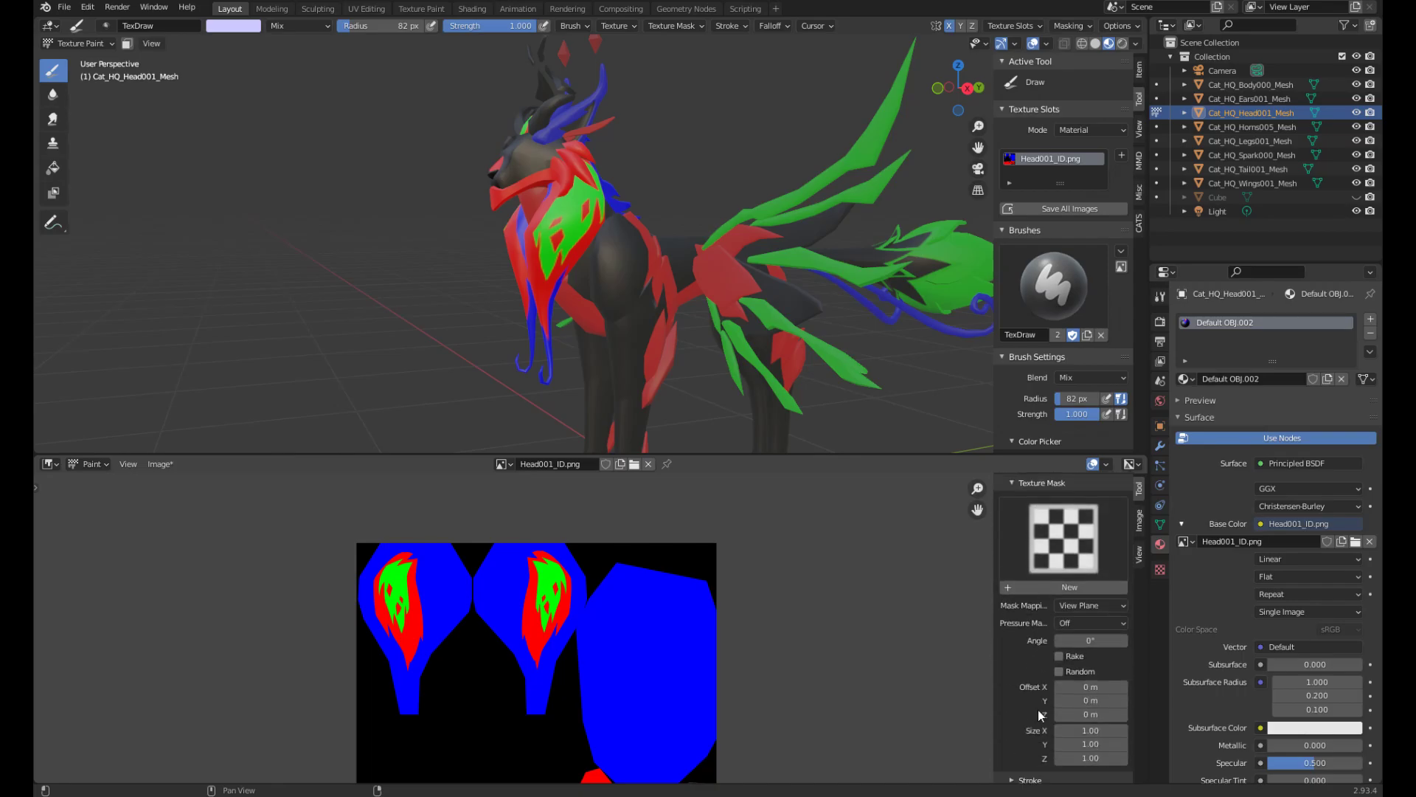
scroll(1035, 705, down, 4)
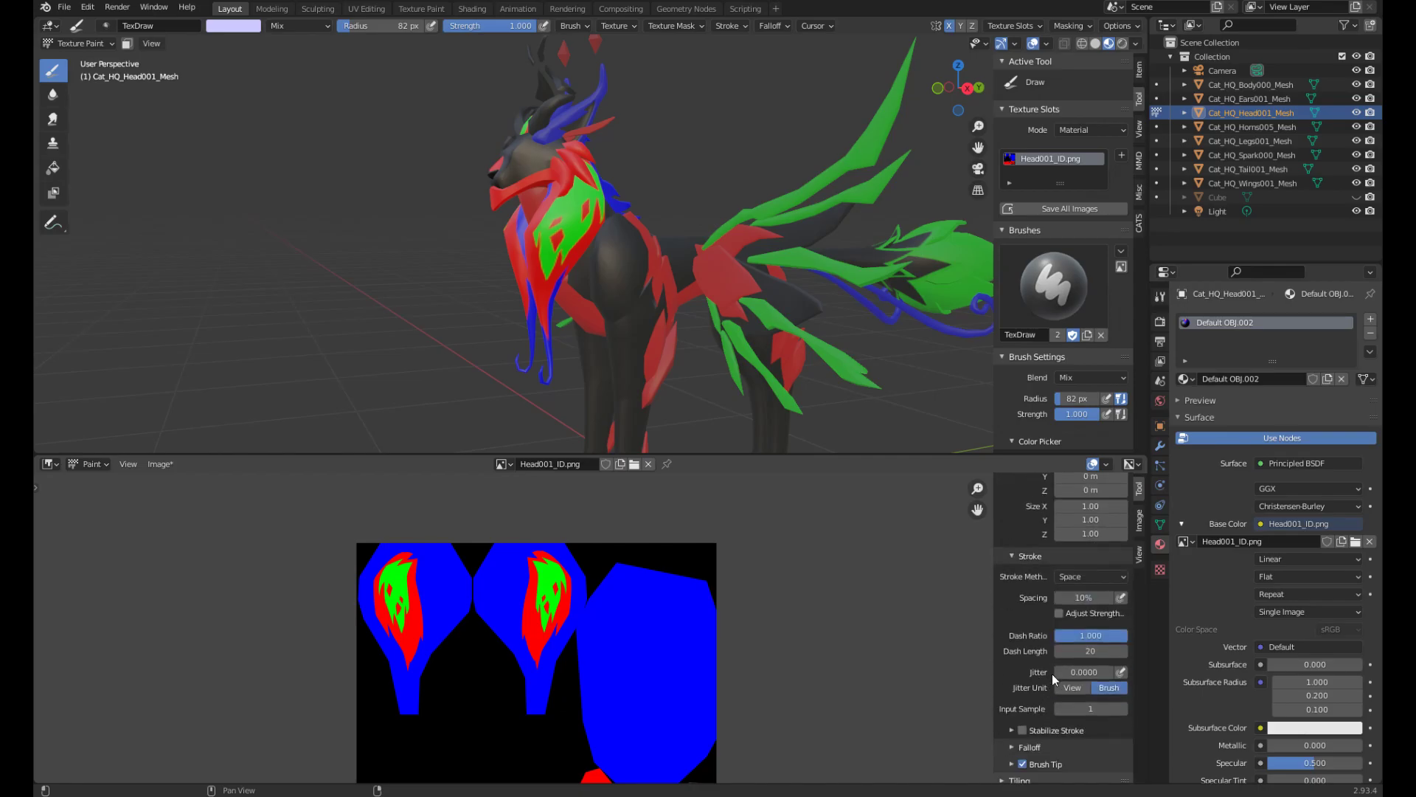
scroll(1046, 649, up, 10)
scroll(1047, 572, up, 8)
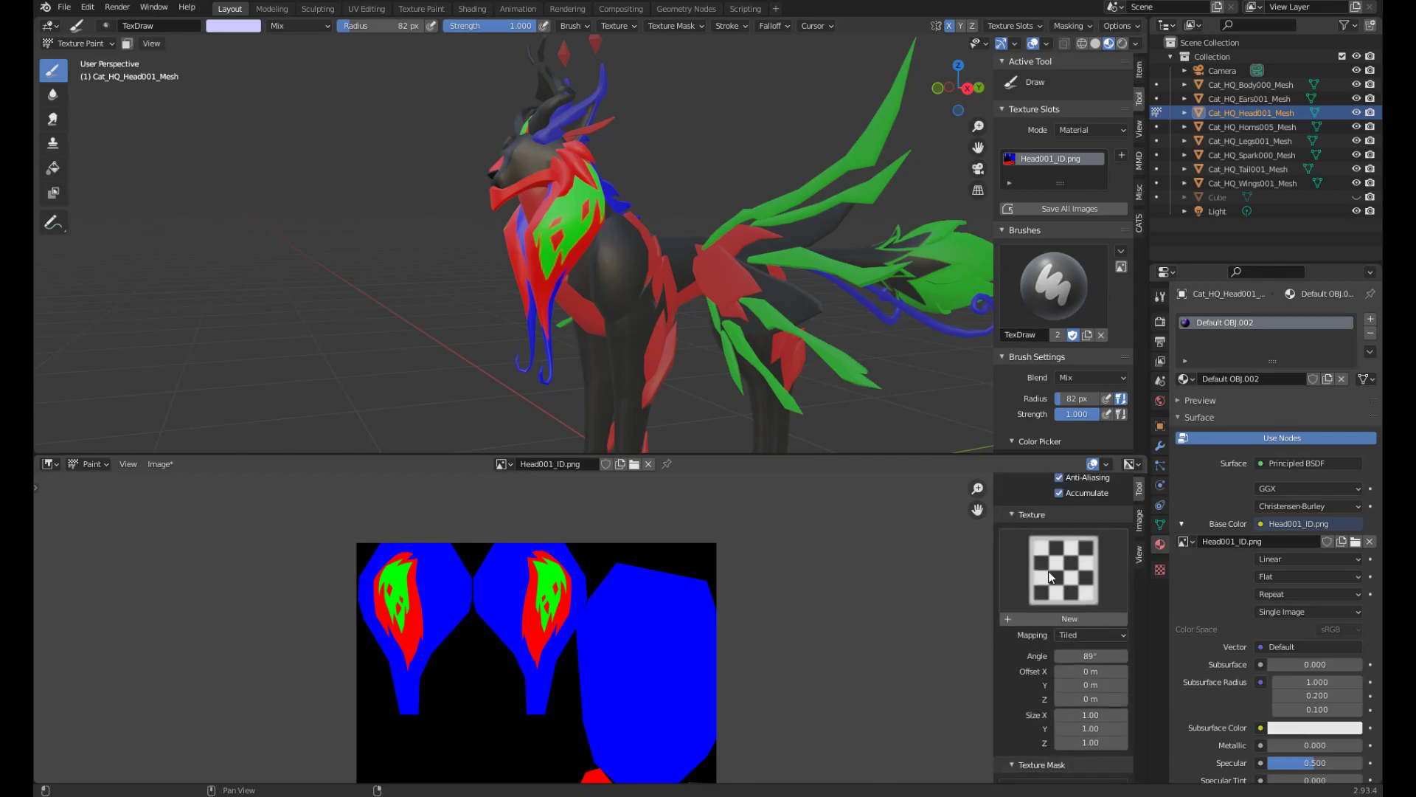
click(1012, 627)
click(1015, 643)
scroll(1017, 627, down, 3)
click(1019, 576)
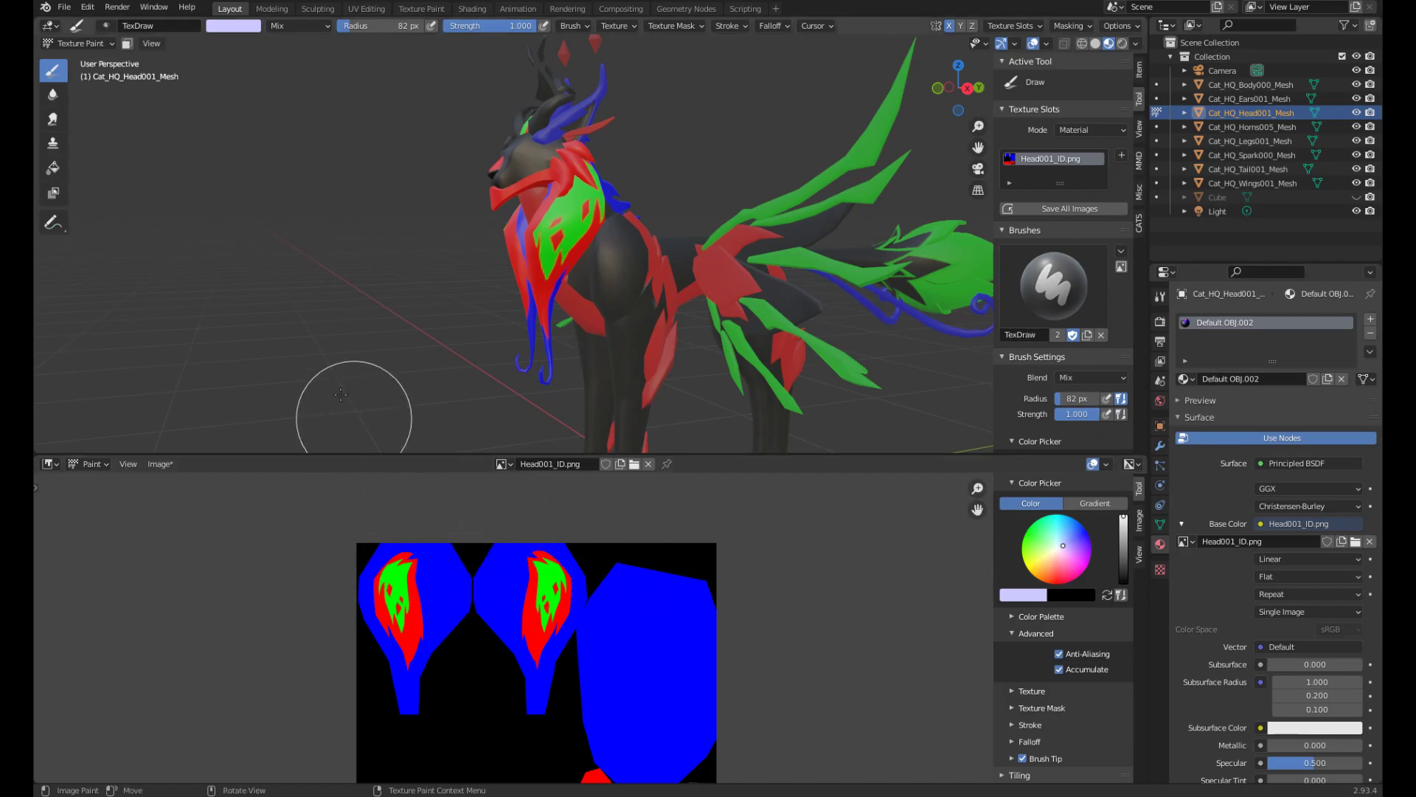
- Shrink the Image Editor area to give the 3D viewport more height
drag(378, 455, 380, 562)
middle_drag(452, 468, 535, 448)
middle_drag(863, 433, 791, 425)
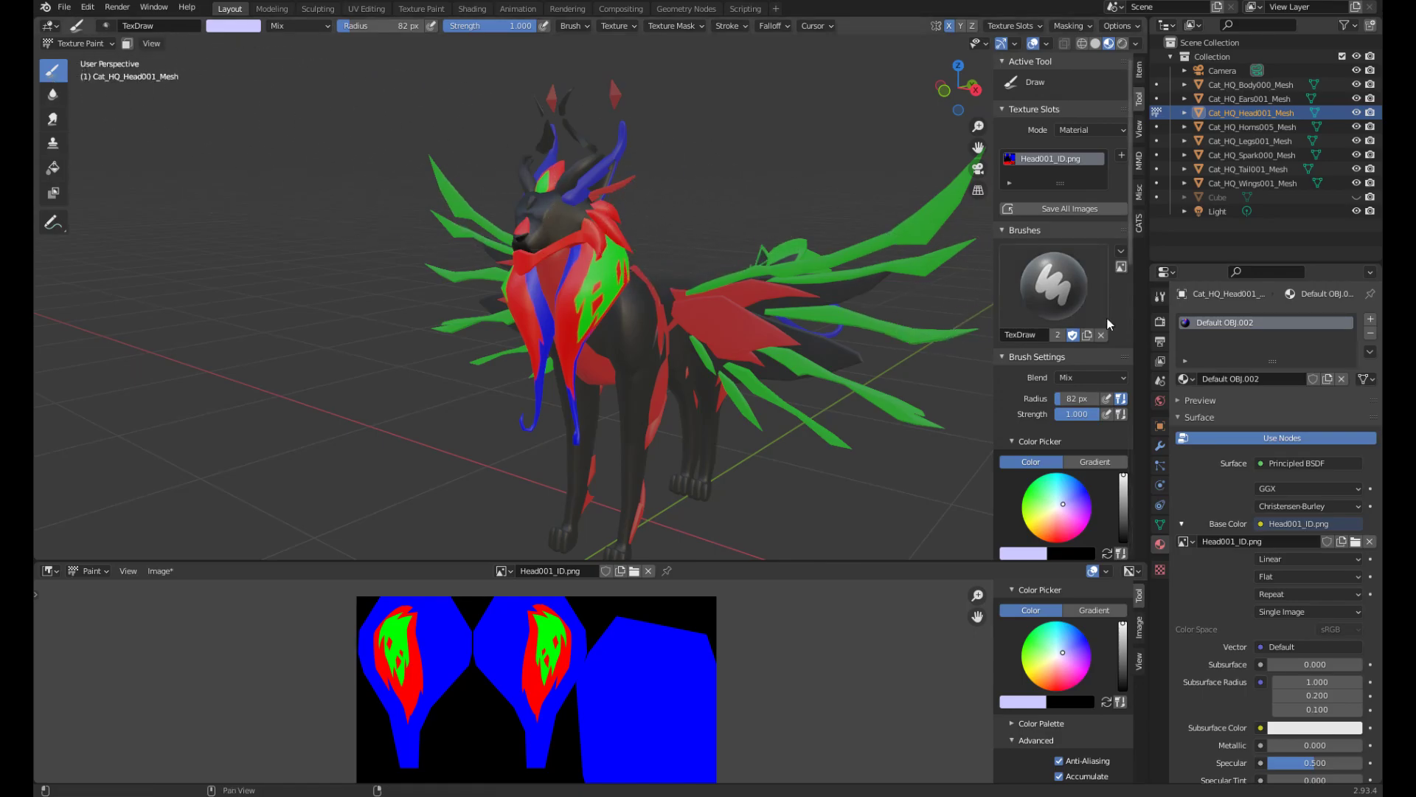
- Add a new texture to the TexDraw brush and show that texture's properties
scroll(1106, 316, down, 8)
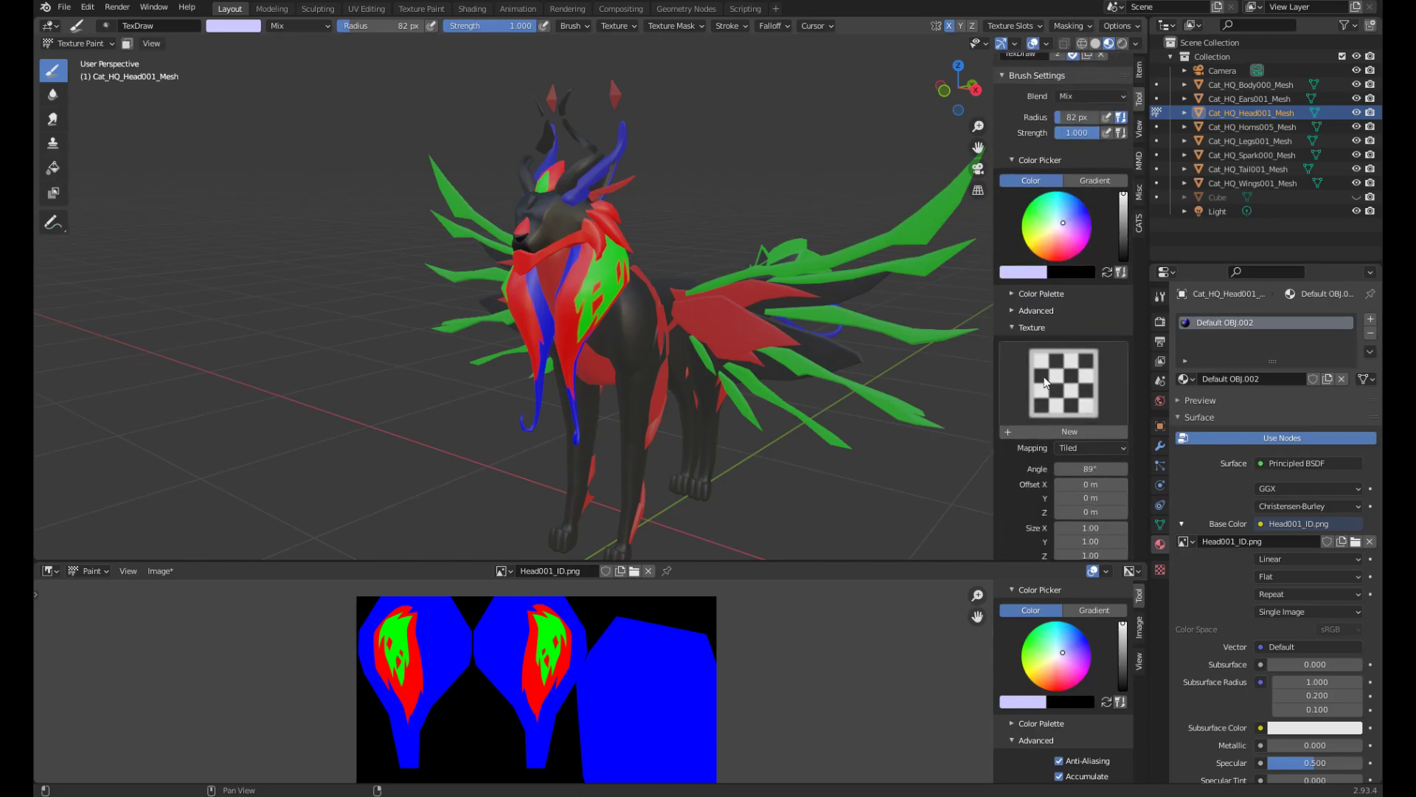
click(1026, 432)
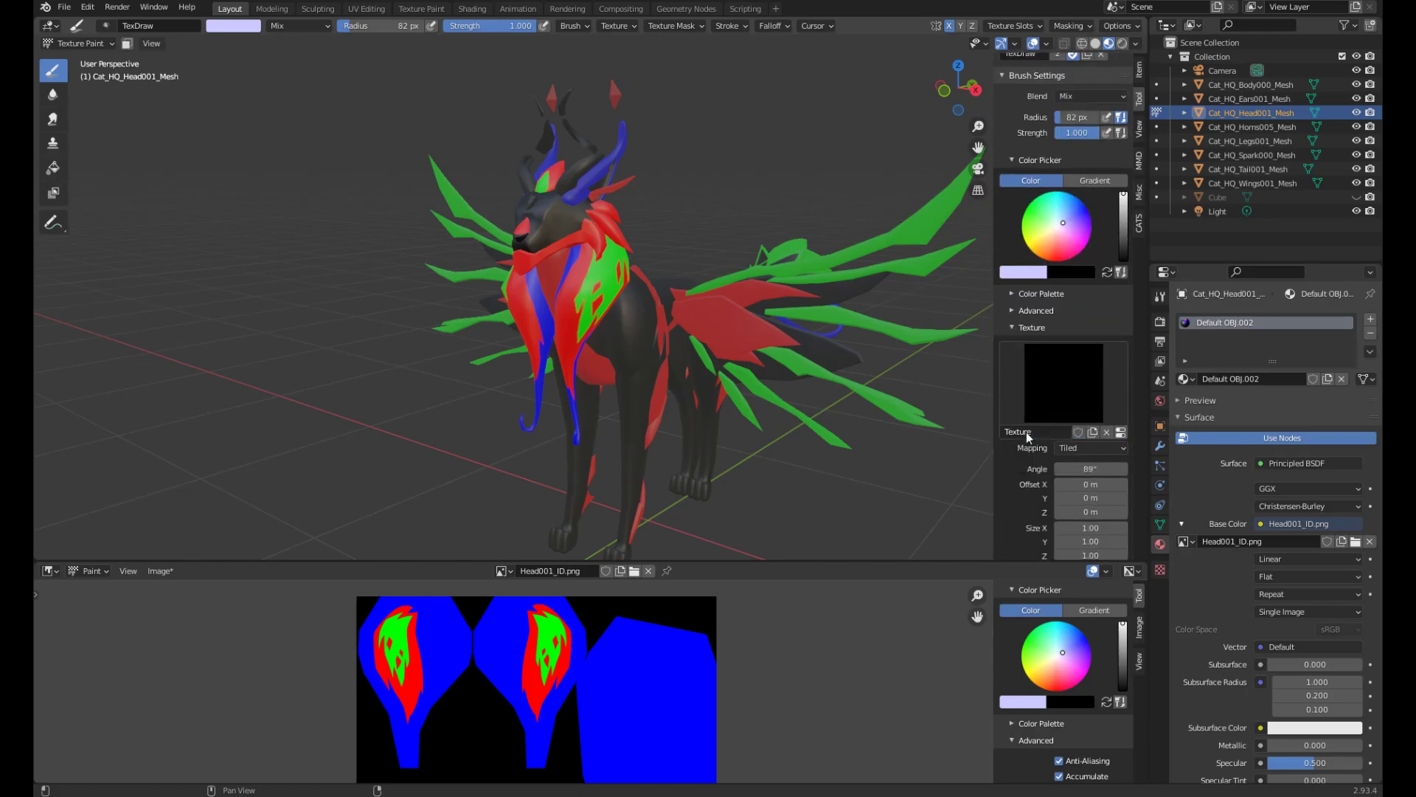
click(1121, 433)
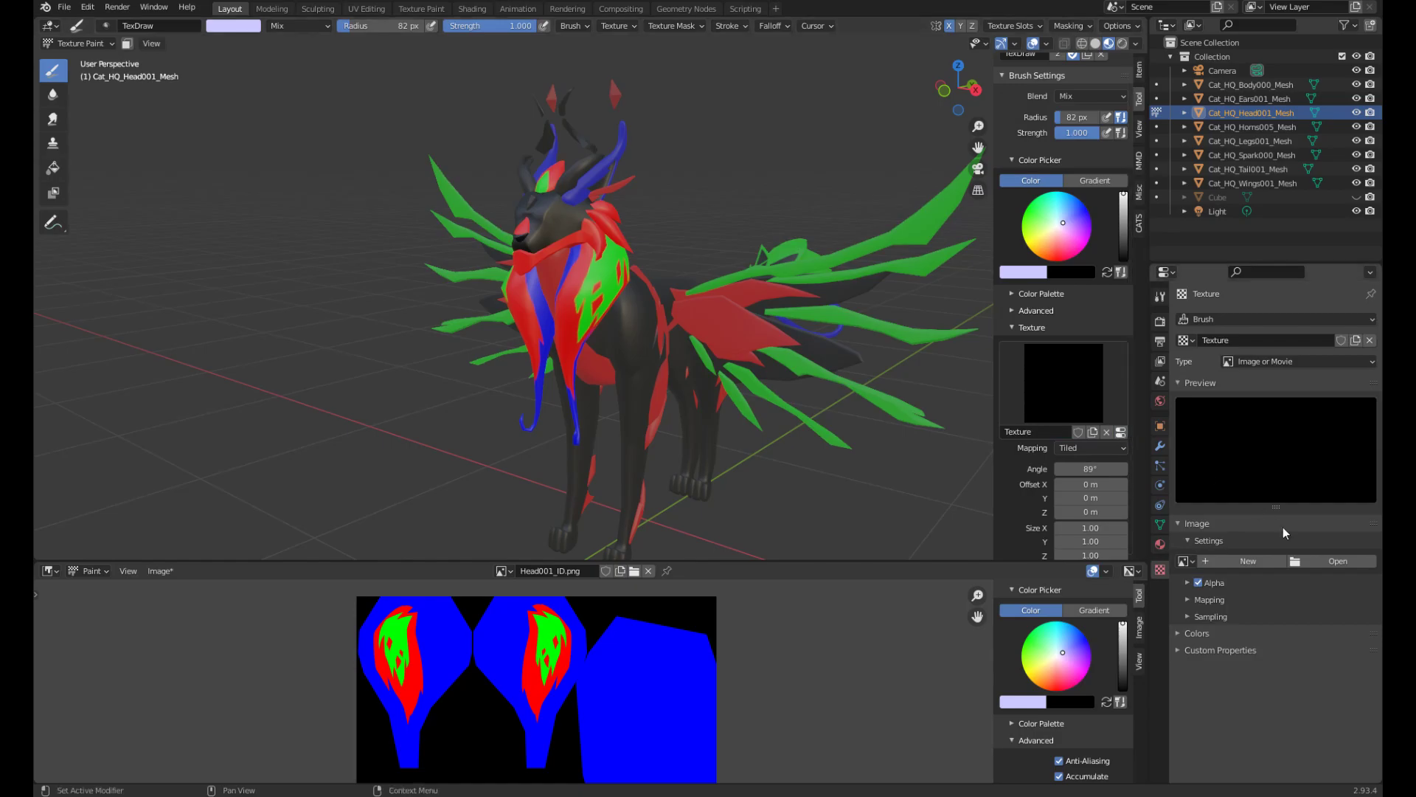
- Load icn_decal_Gem00.png from the CINDER folder in UPLOAD\Decals as the brush texture's image
click(1184, 561)
click(1332, 561)
click(389, 291)
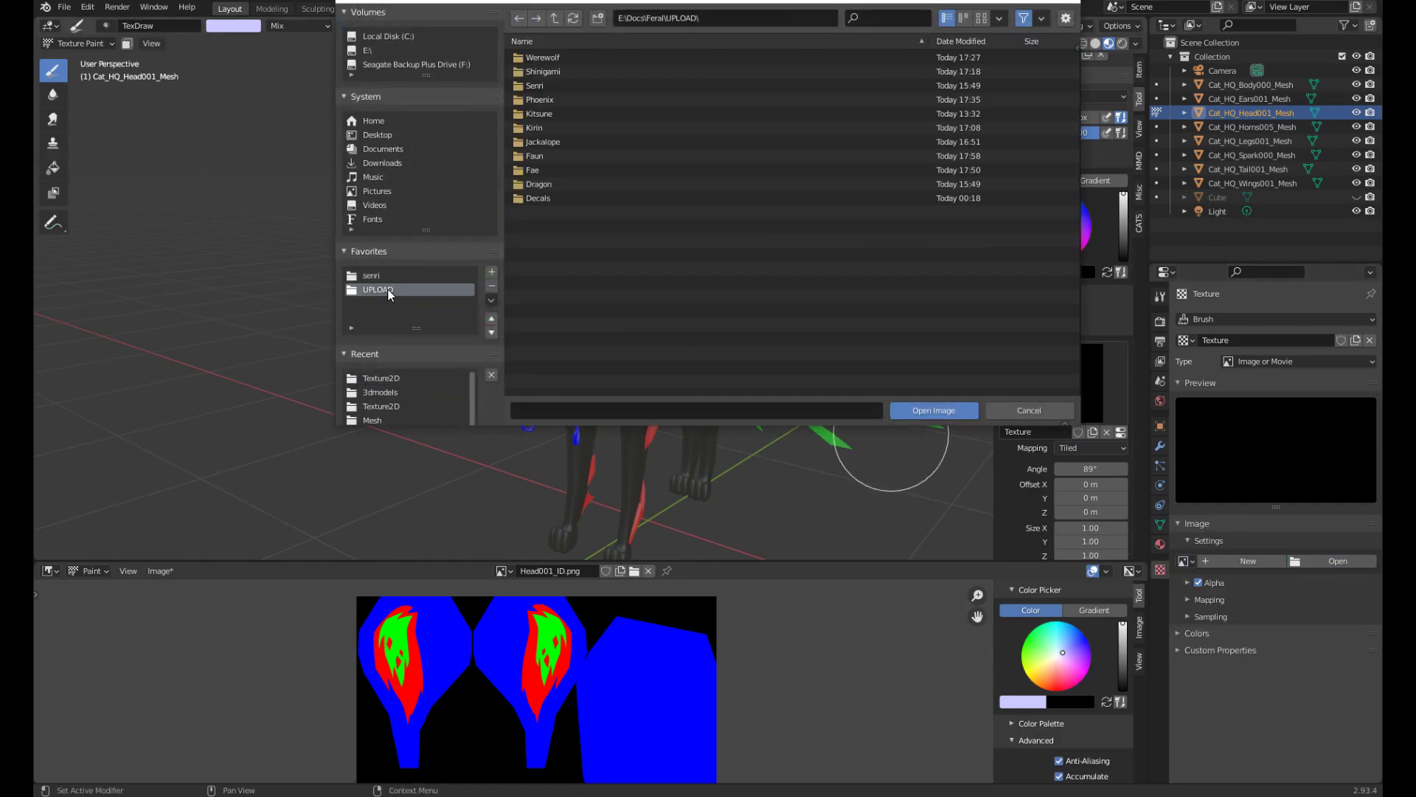
double_click(541, 199)
click(555, 72)
double_click(555, 74)
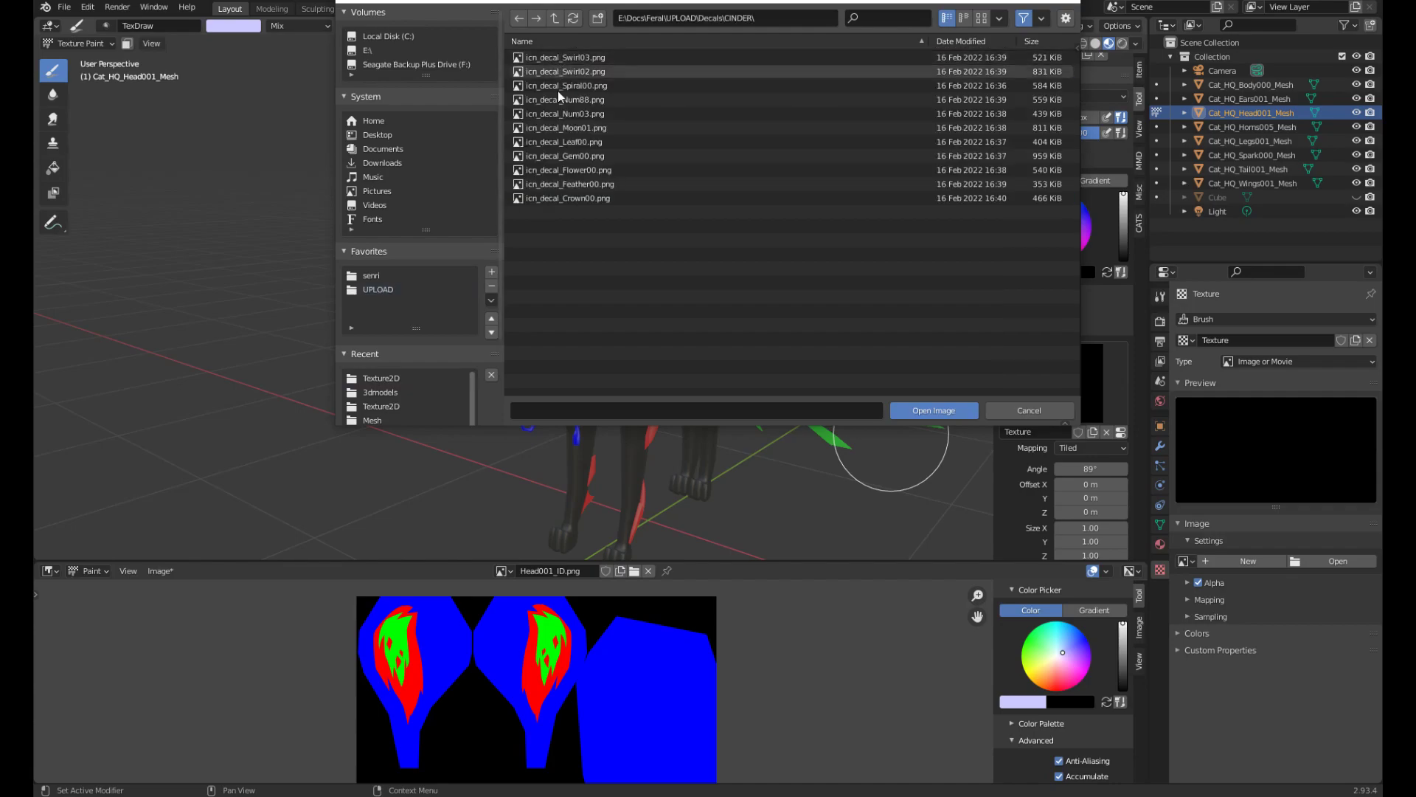
click(600, 157)
click(924, 412)
mouse_move(731, 290)
middle_down()
mouse_move(642, 285)
mouse_move(745, 291)
middle_up()
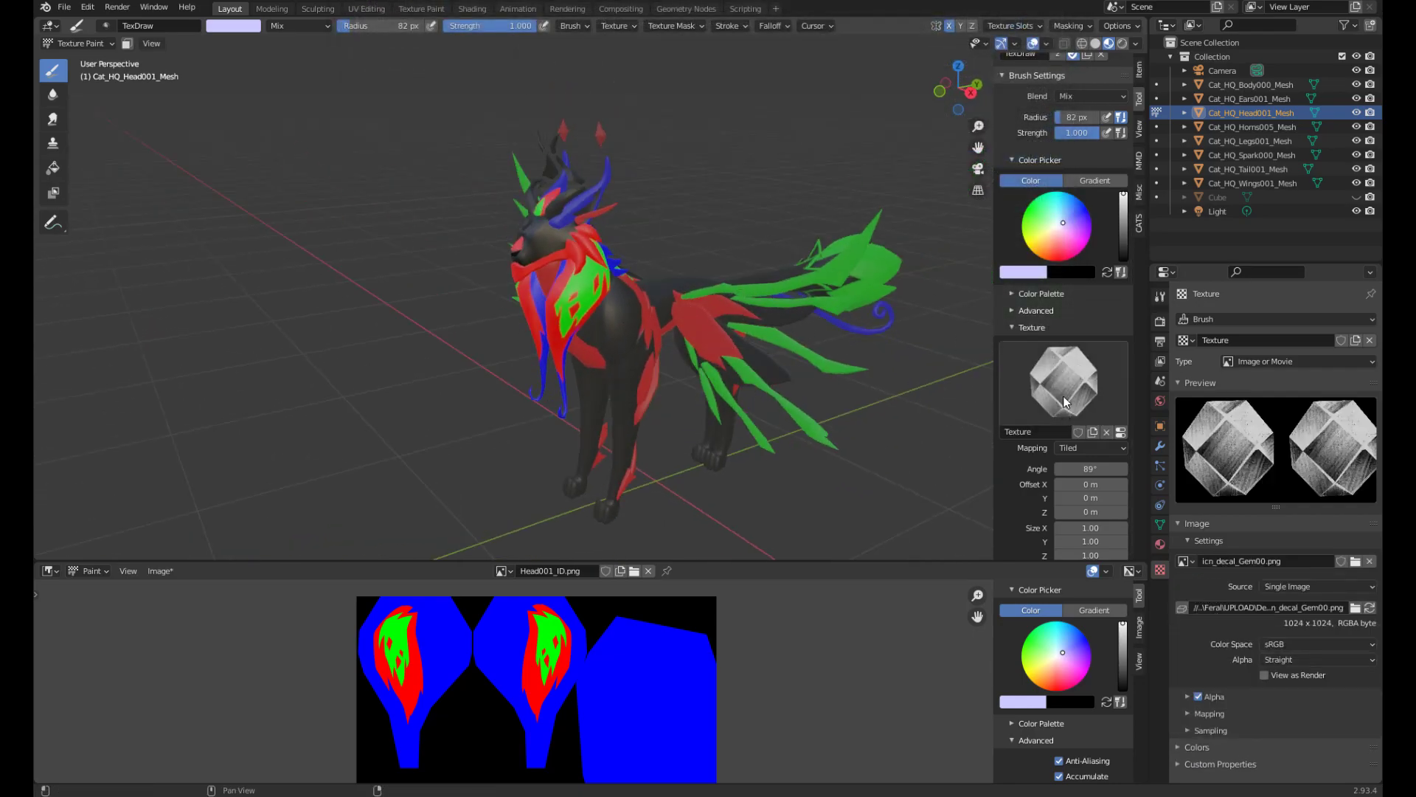
- Set the brush texture's mapping to View Plane and give the brush a constant falloff
click(1077, 447)
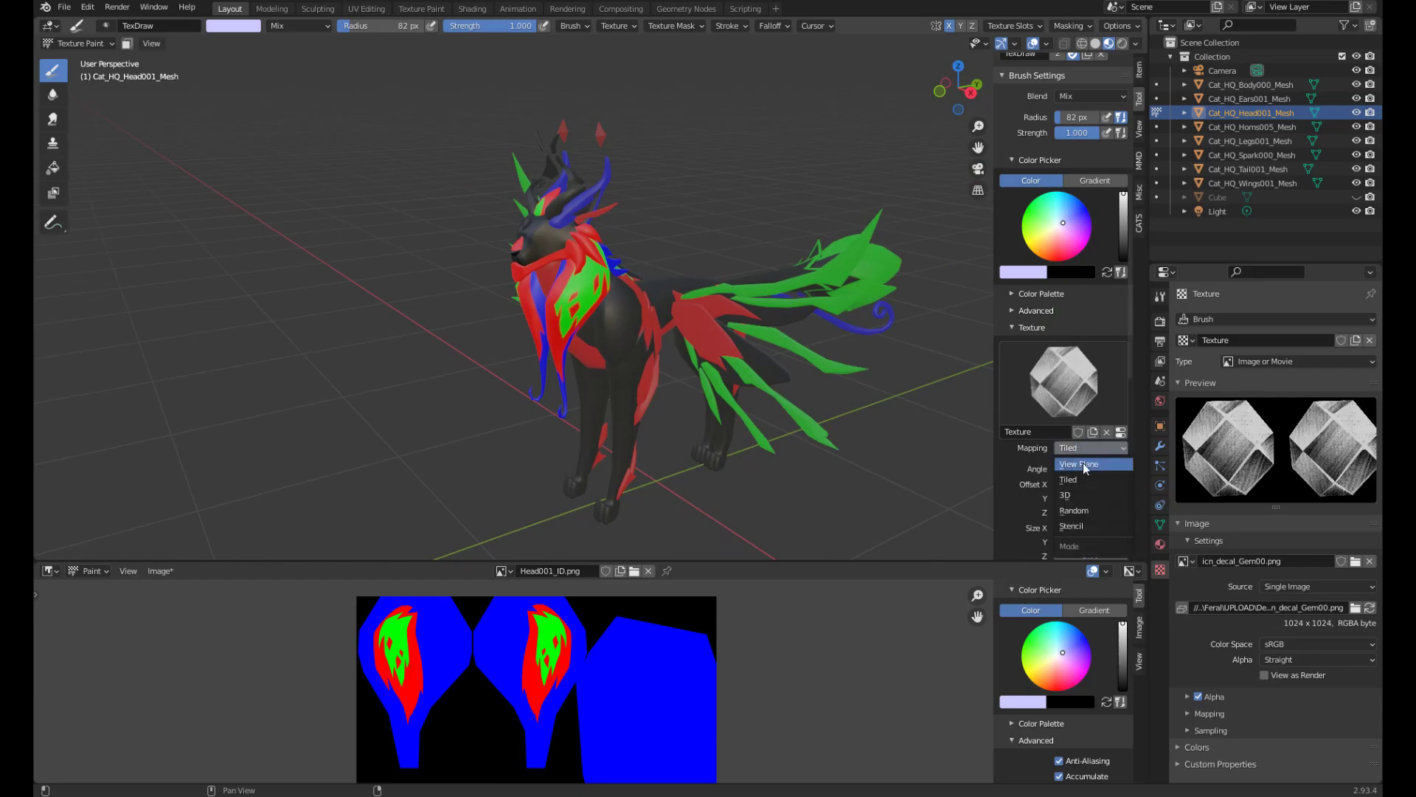
click(1085, 464)
scroll(1062, 454, down, 8)
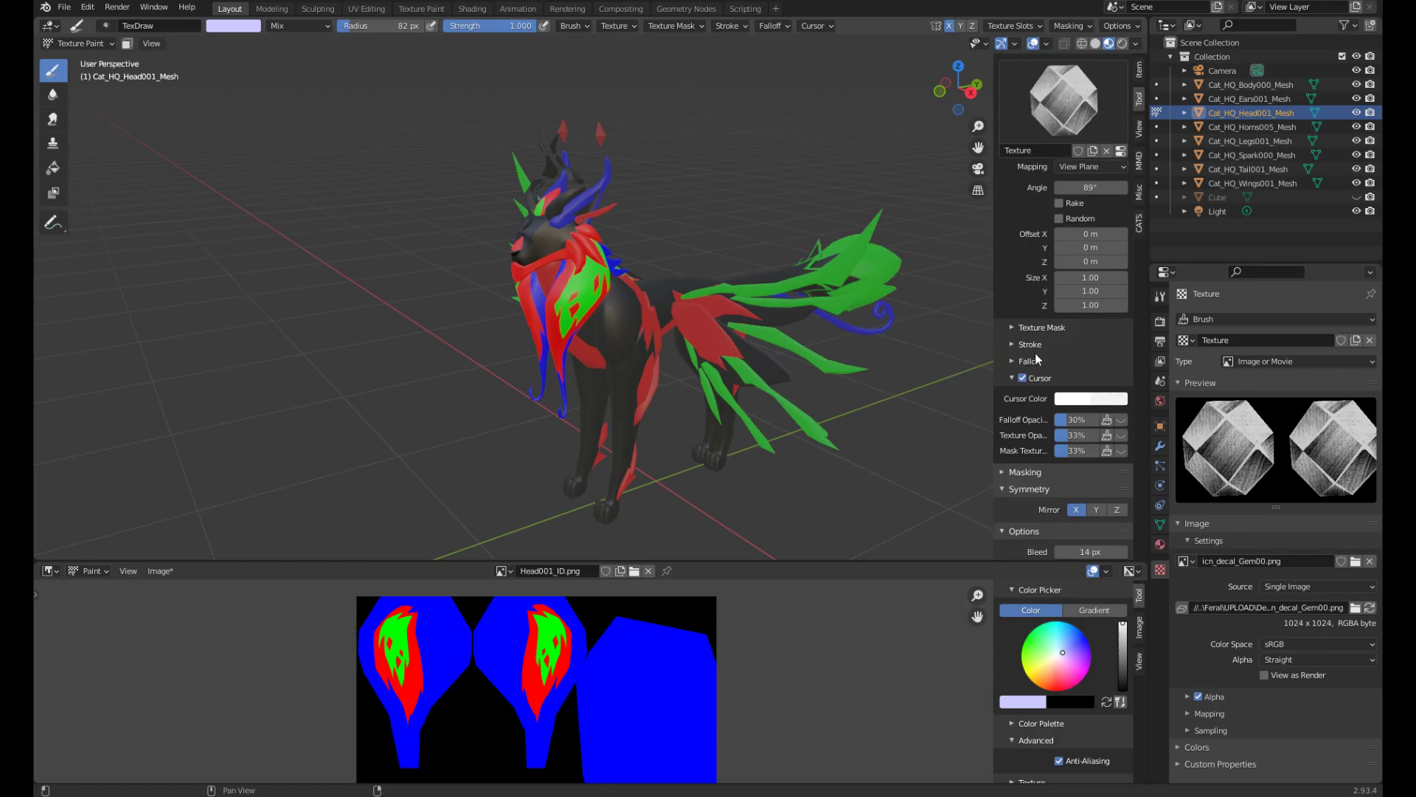
click(1033, 361)
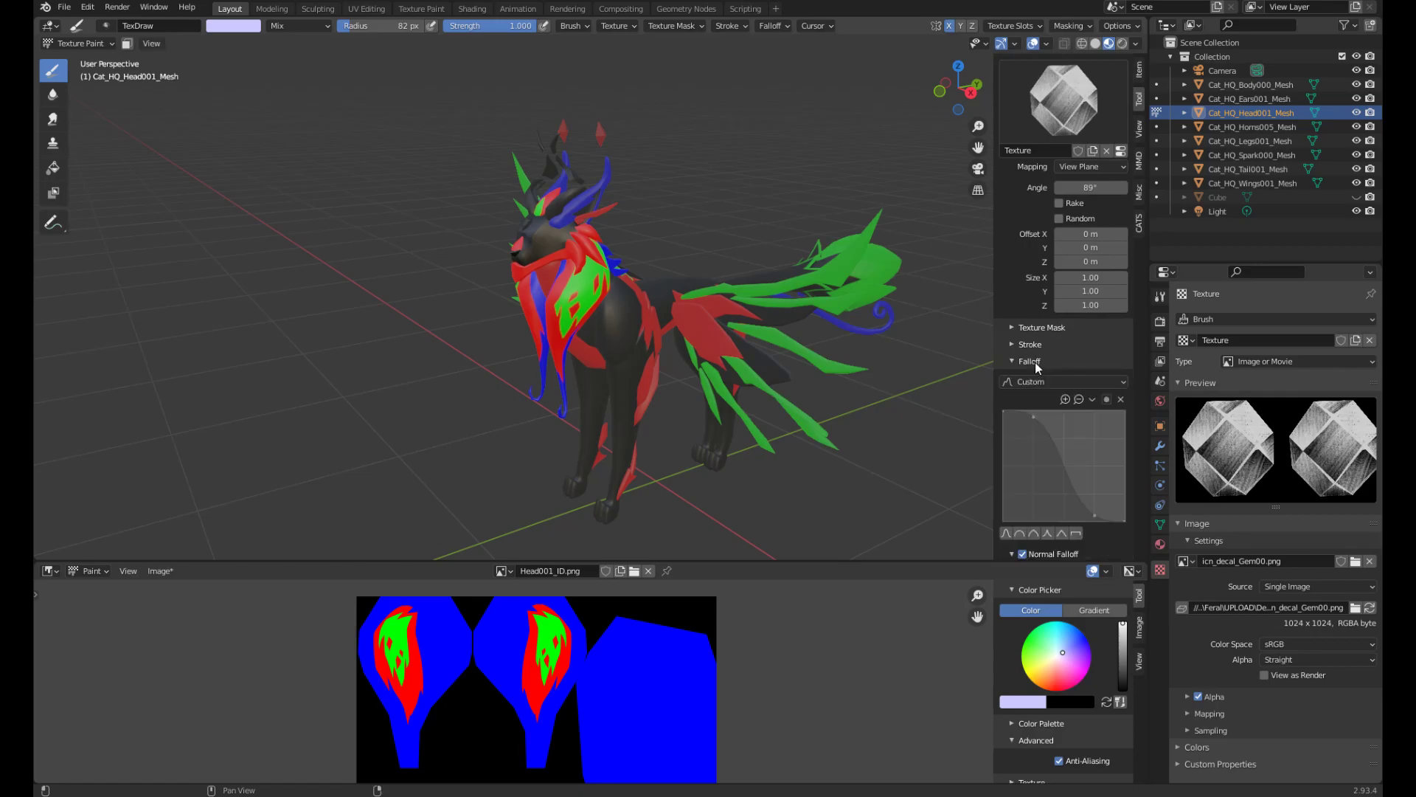
click(1077, 534)
scroll(683, 183, up, 3)
- Try stamping the gem decal on the creature's head in the pale lavender colour, and undo the stamps
middle_drag(683, 183, 738, 203)
scroll(1077, 279, up, 6)
click(546, 204)
mouse_move(586, 239)
middle_down()
mouse_move(640, 252)
mouse_move(616, 273)
mouse_move(590, 258)
middle_up()
scroll(686, 239, up, 1)
click(611, 234)
key(ctrl+z)
click(545, 193)
key(ctrl+z)
mouse_move(437, 251)
middle_down()
mouse_move(439, 305)
mouse_move(472, 310)
middle_up()
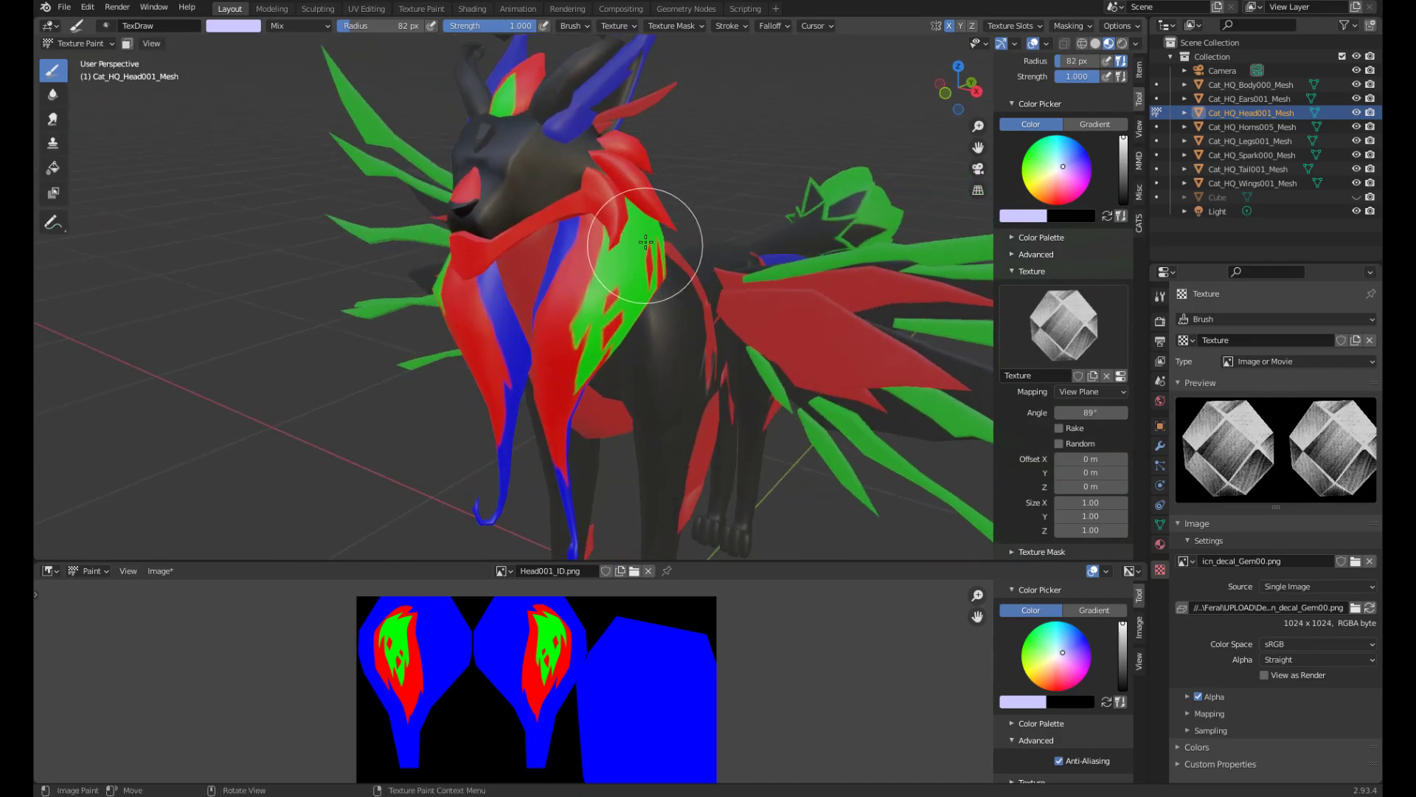
- Try stamping the gem decal on the green mane patch in pale lavender and in magenta, undoing each stamp
click(640, 273)
mouse_move(694, 284)
middle_down()
mouse_move(625, 255)
mouse_move(685, 277)
mouse_move(683, 256)
mouse_move(635, 266)
mouse_move(458, 246)
middle_up()
key(ctrl+z)
click(1083, 194)
click(649, 269)
mouse_move(602, 193)
middle_down()
mouse_move(520, 237)
mouse_move(611, 192)
mouse_move(600, 206)
middle_up()
middle_drag(442, 206, 606, 236)
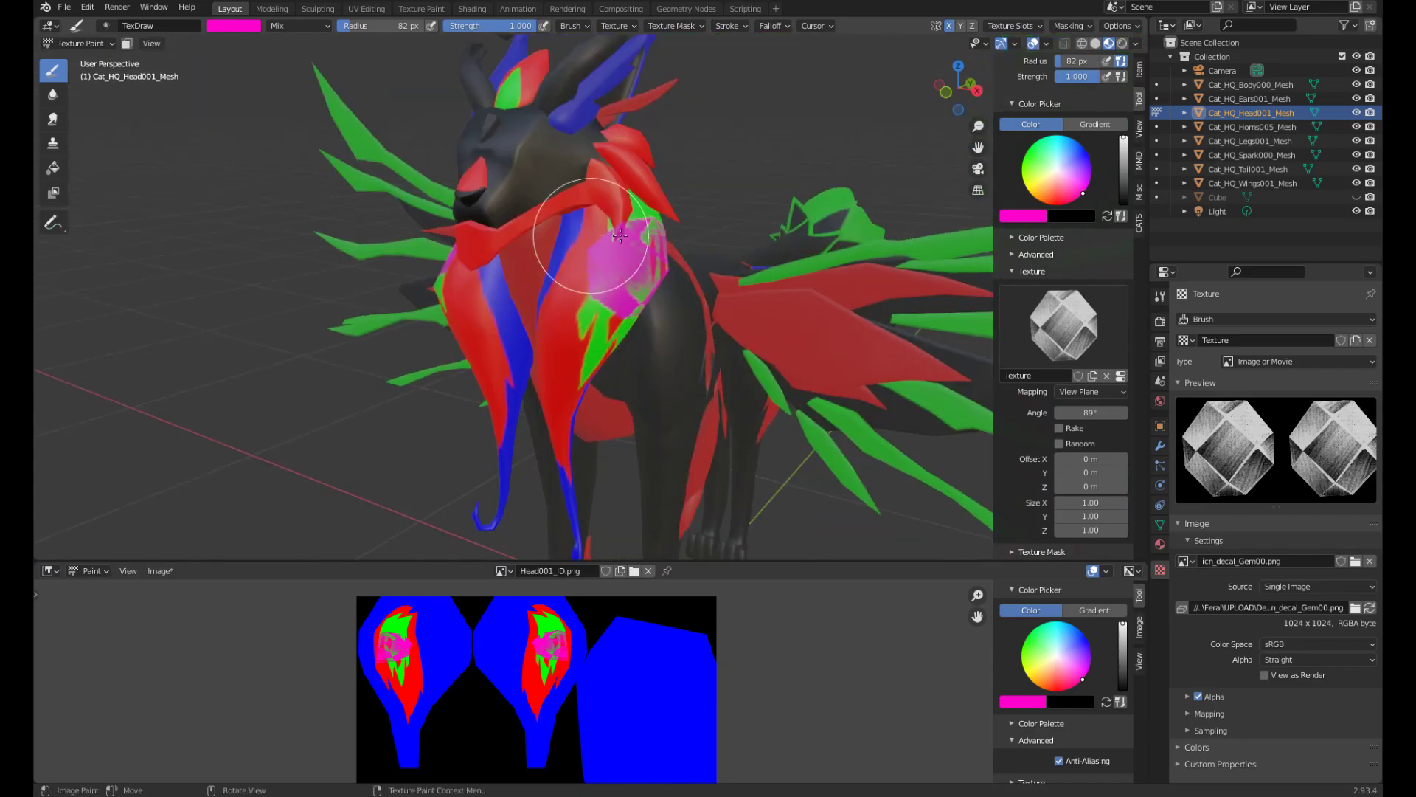
key(ctrl+z)
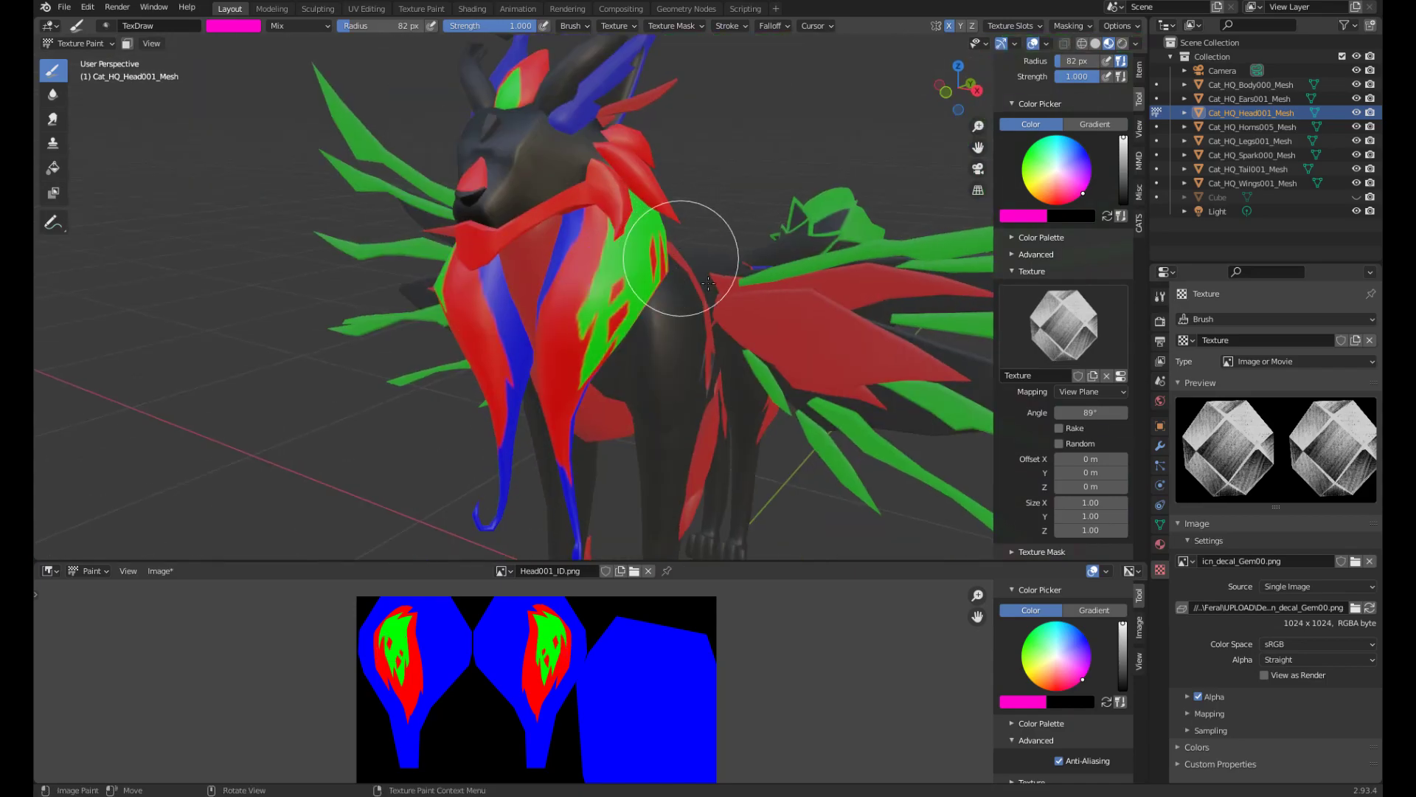
- Try a brush texture angle of 25.7° with a gem stamp on the face, and reset the angle to 0°
drag(1074, 413, 1009, 413)
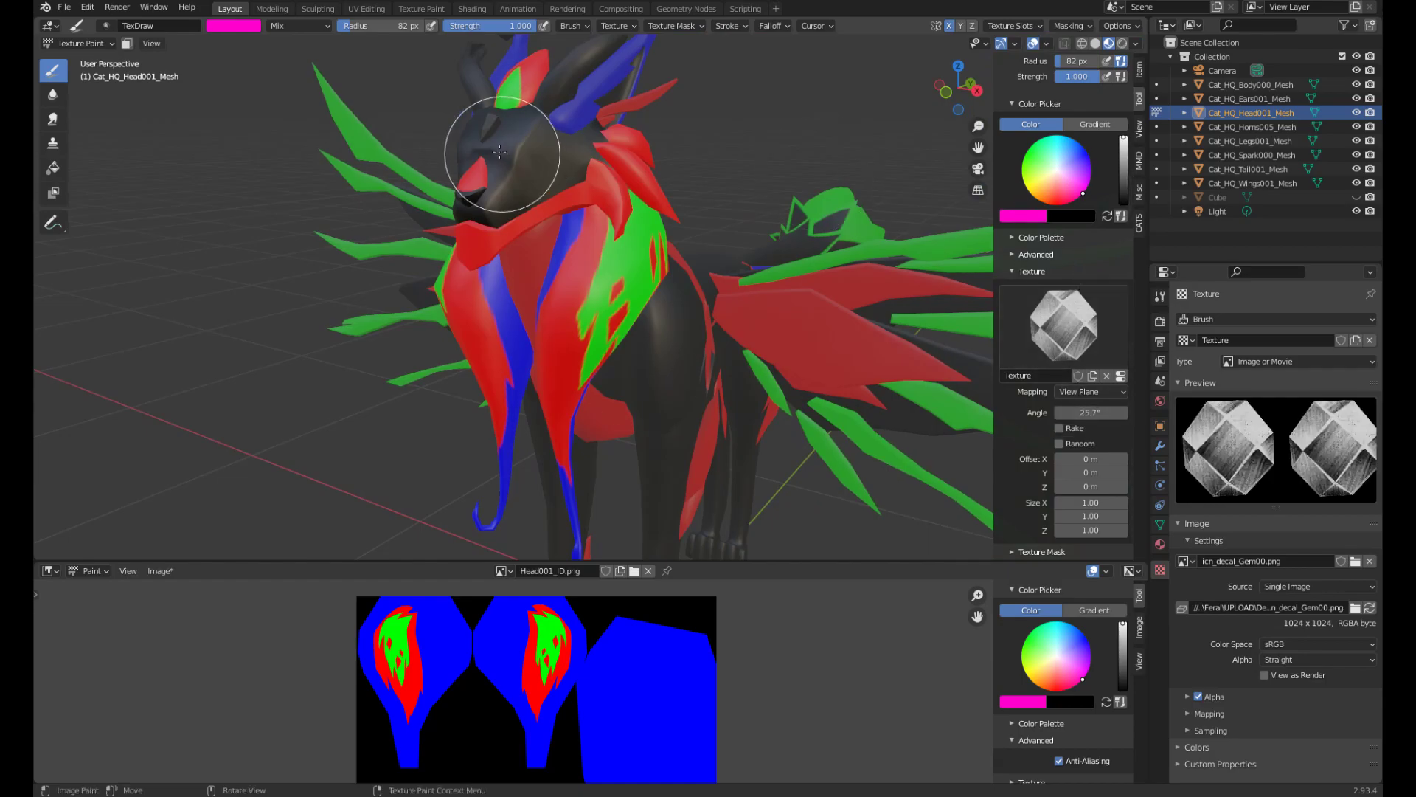
click(525, 156)
key(BackSpace)
- Set the brush colour to light purple, try stamping the gem decal on the face, and undo it
click(1071, 165)
click(577, 177)
middle_drag(577, 177, 711, 284)
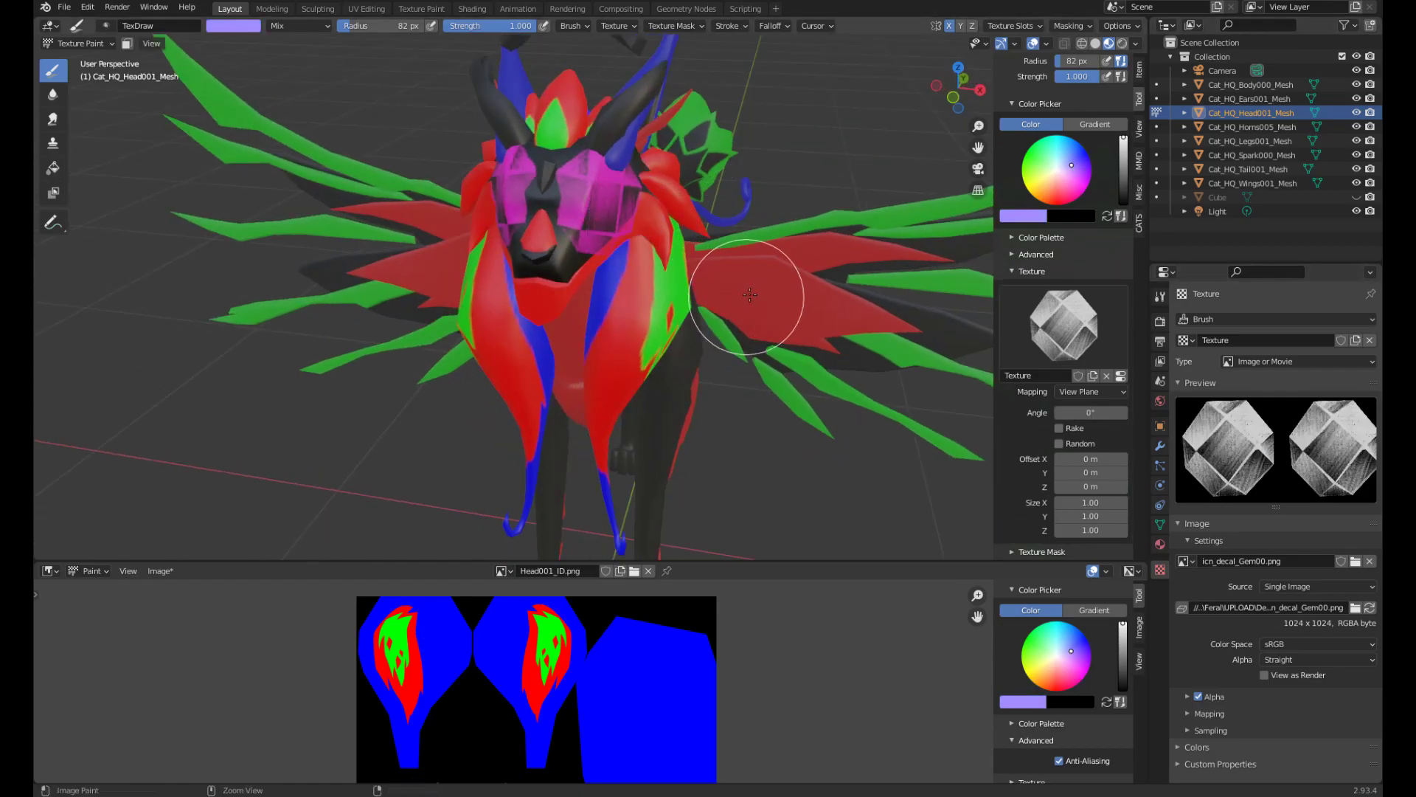
key(ctrl+z)
- Turn off the X mirror symmetry for texture painting
scroll(1063, 332, down, 10)
scroll(919, 348, down, 4)
scroll(1037, 379, down, 3)
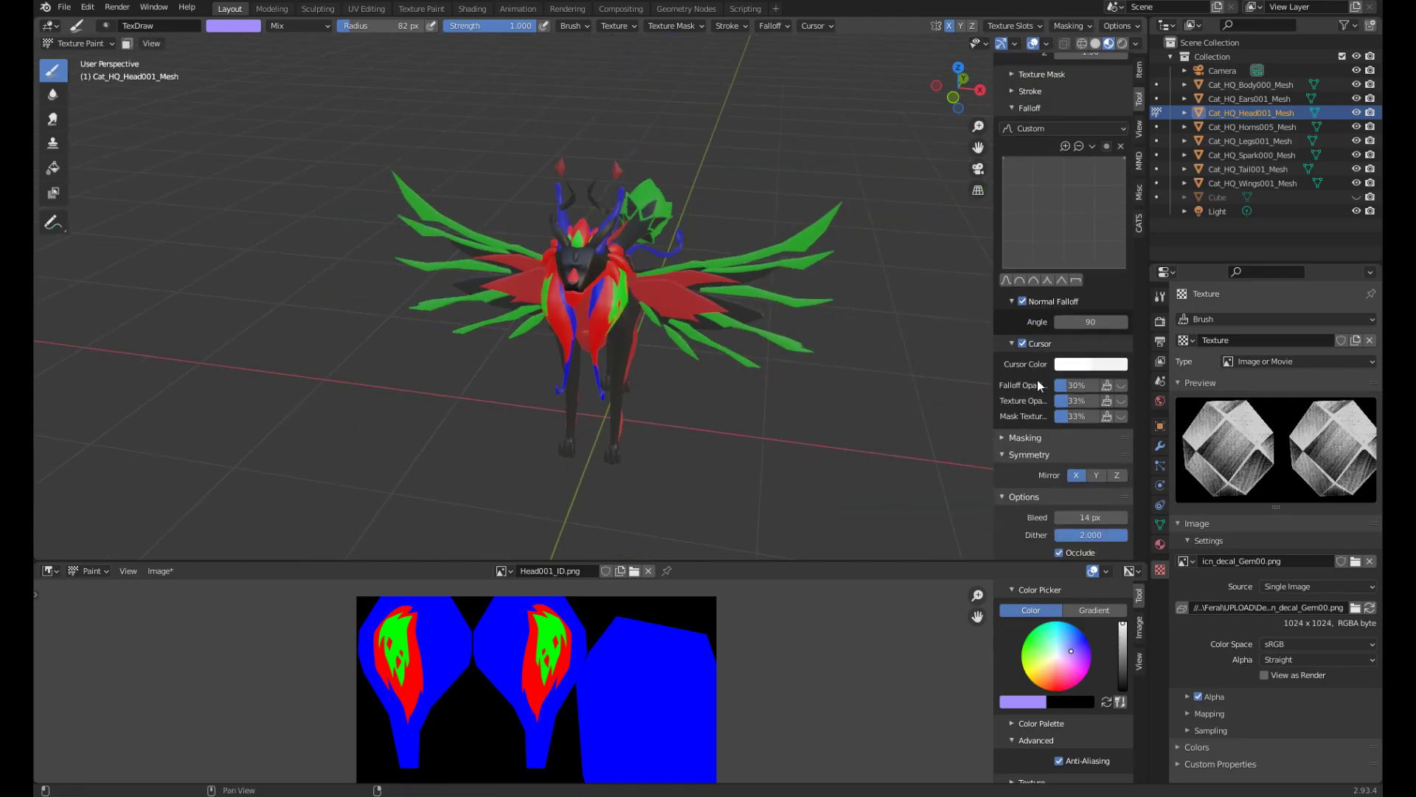
scroll(1038, 380, down, 5)
click(1077, 324)
- Try stamping the unmirrored gem decal in light purple on the creature's face and mane, and undo the stamps
scroll(752, 269, up, 5)
click(616, 214)
click(662, 343)
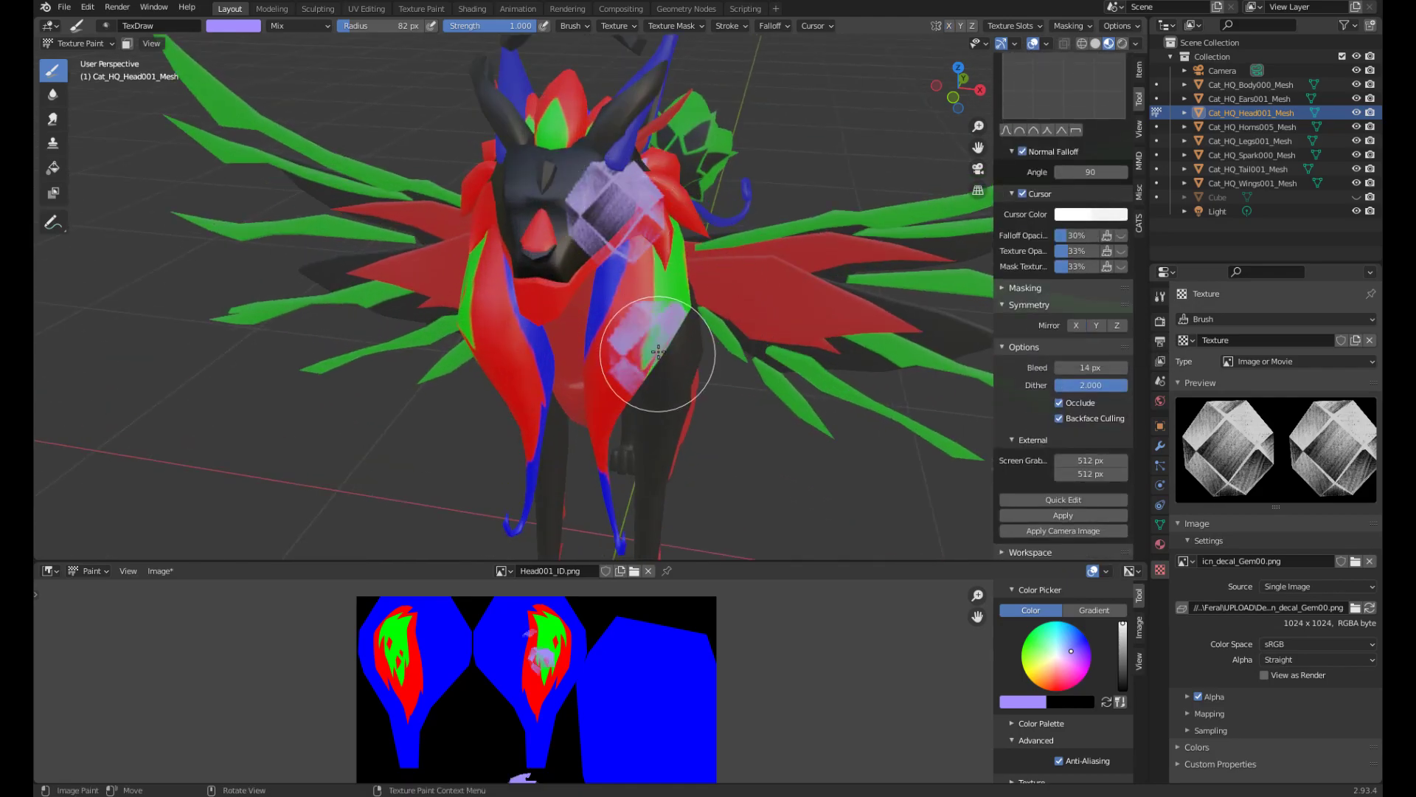
click(550, 162)
key(ctrl+z)
key(ctrl+z)
key(ctrl+z)
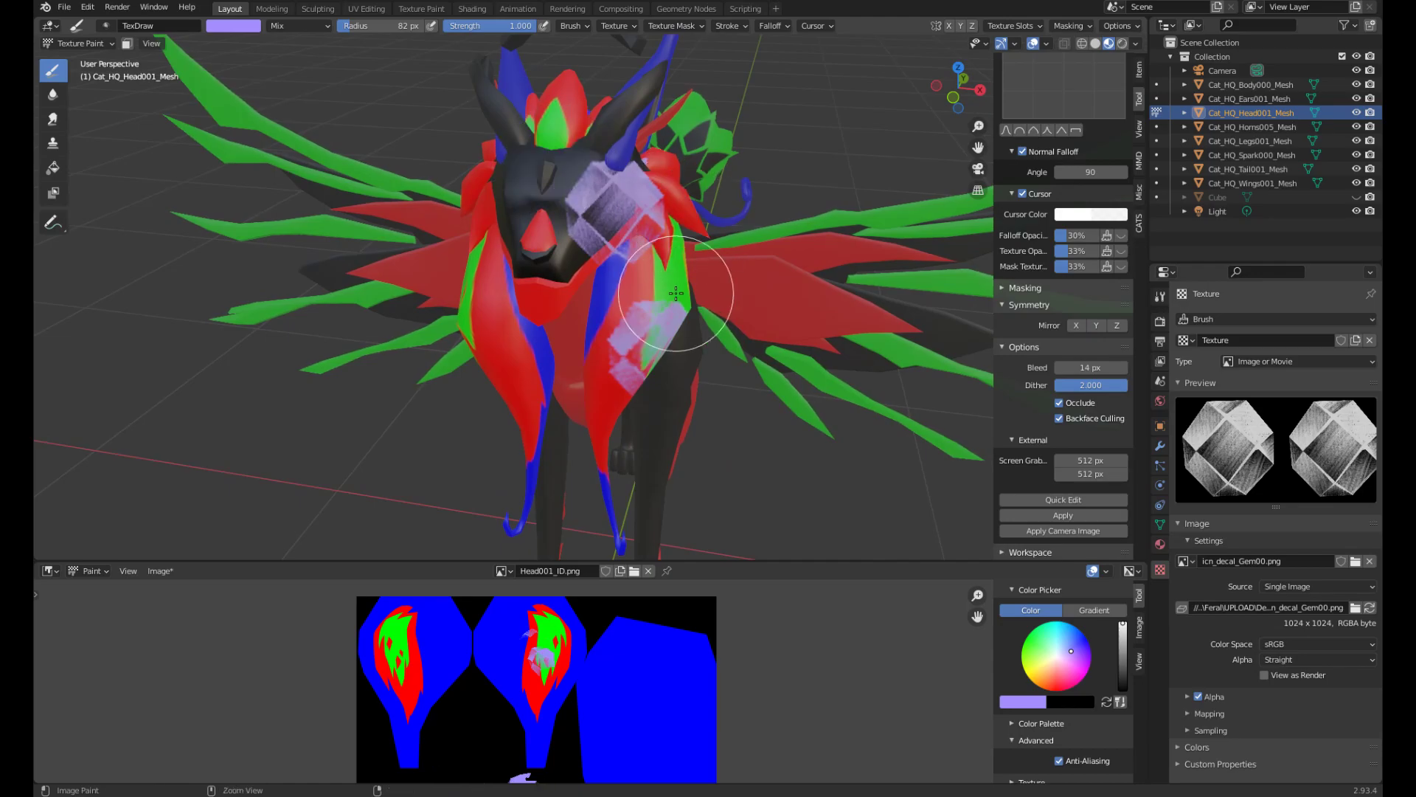
mouse_move(675, 295)
middle_down()
mouse_move(834, 311)
mouse_move(861, 332)
mouse_move(721, 310)
middle_up()
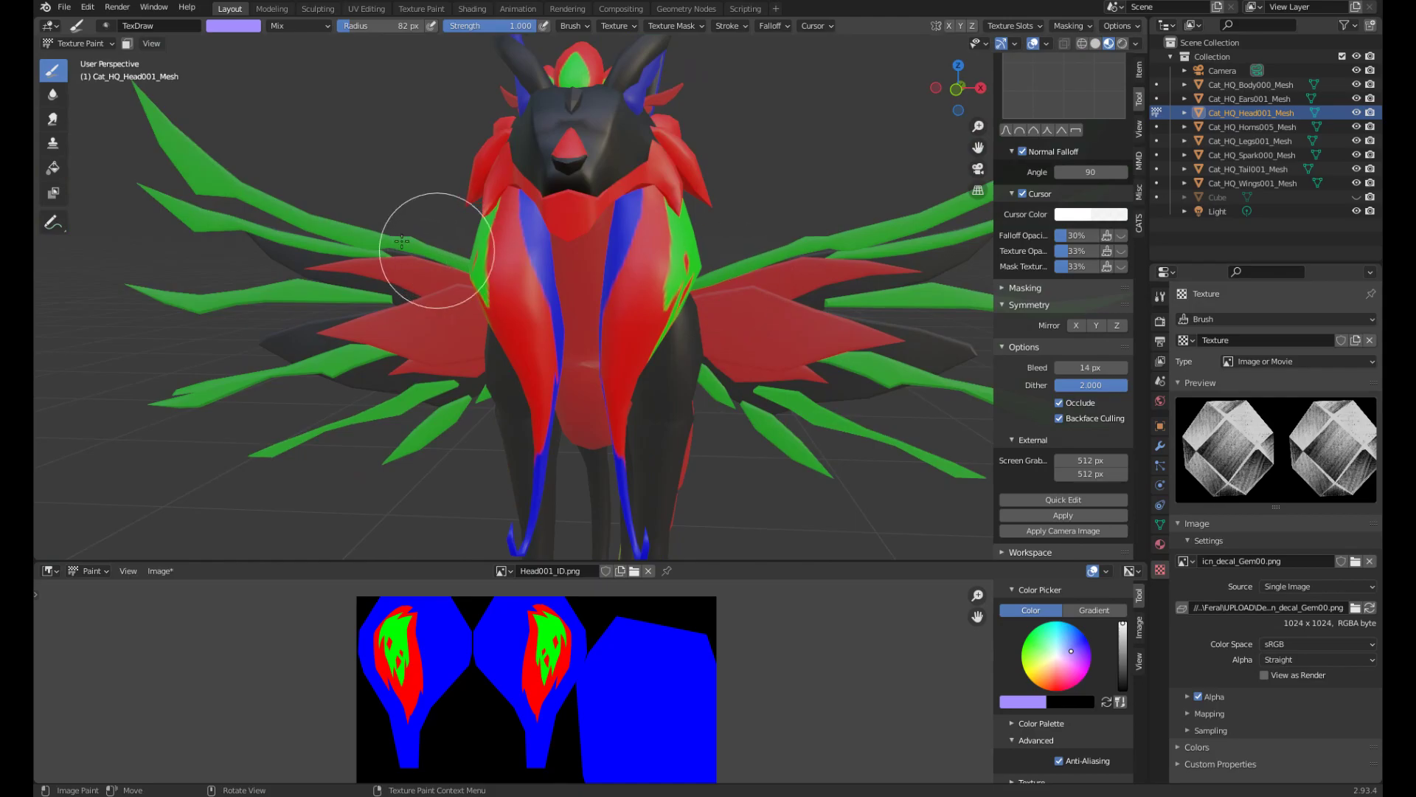
- Switch the head mesh from texture painting back to Object Mode
click(71, 46)
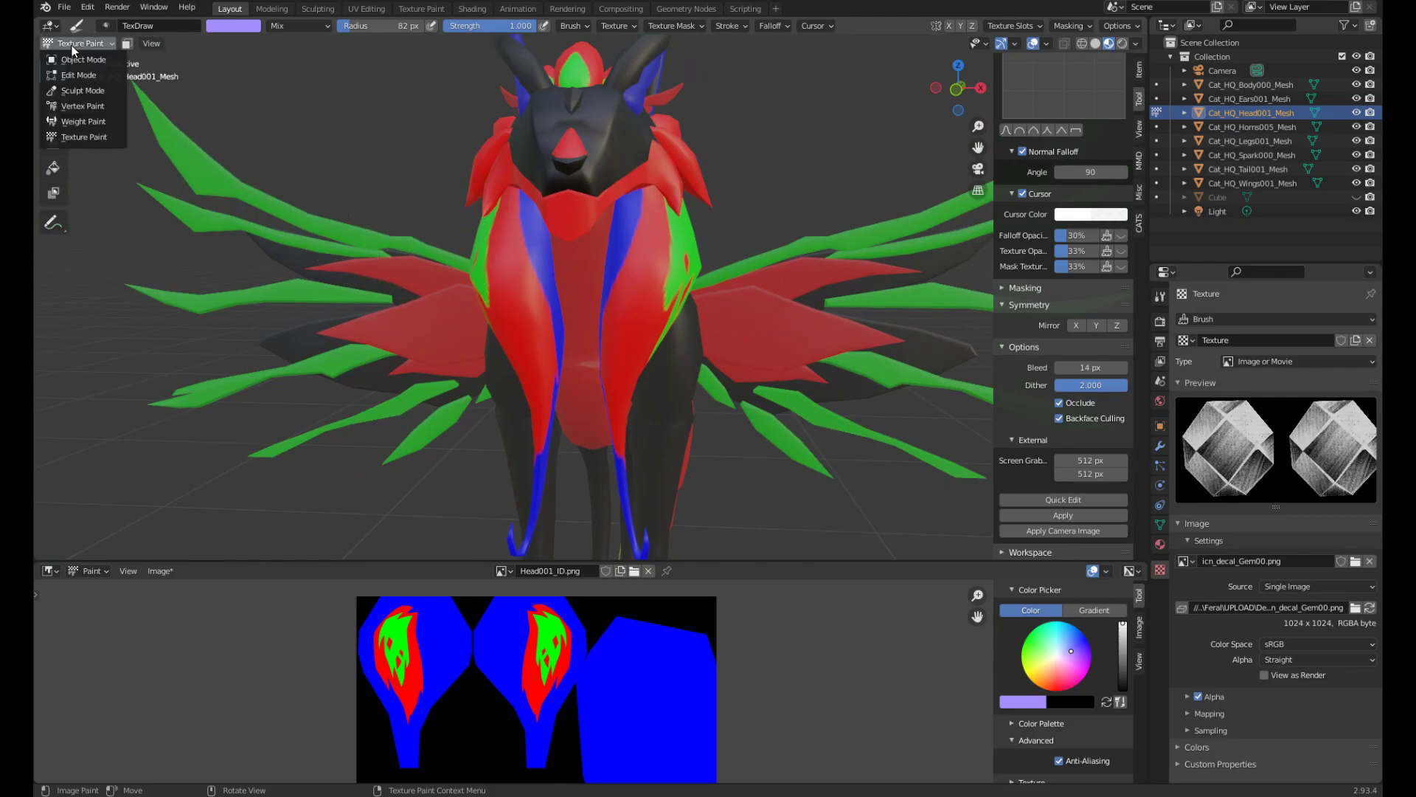
click(74, 57)
middle_drag(590, 221, 511, 220)
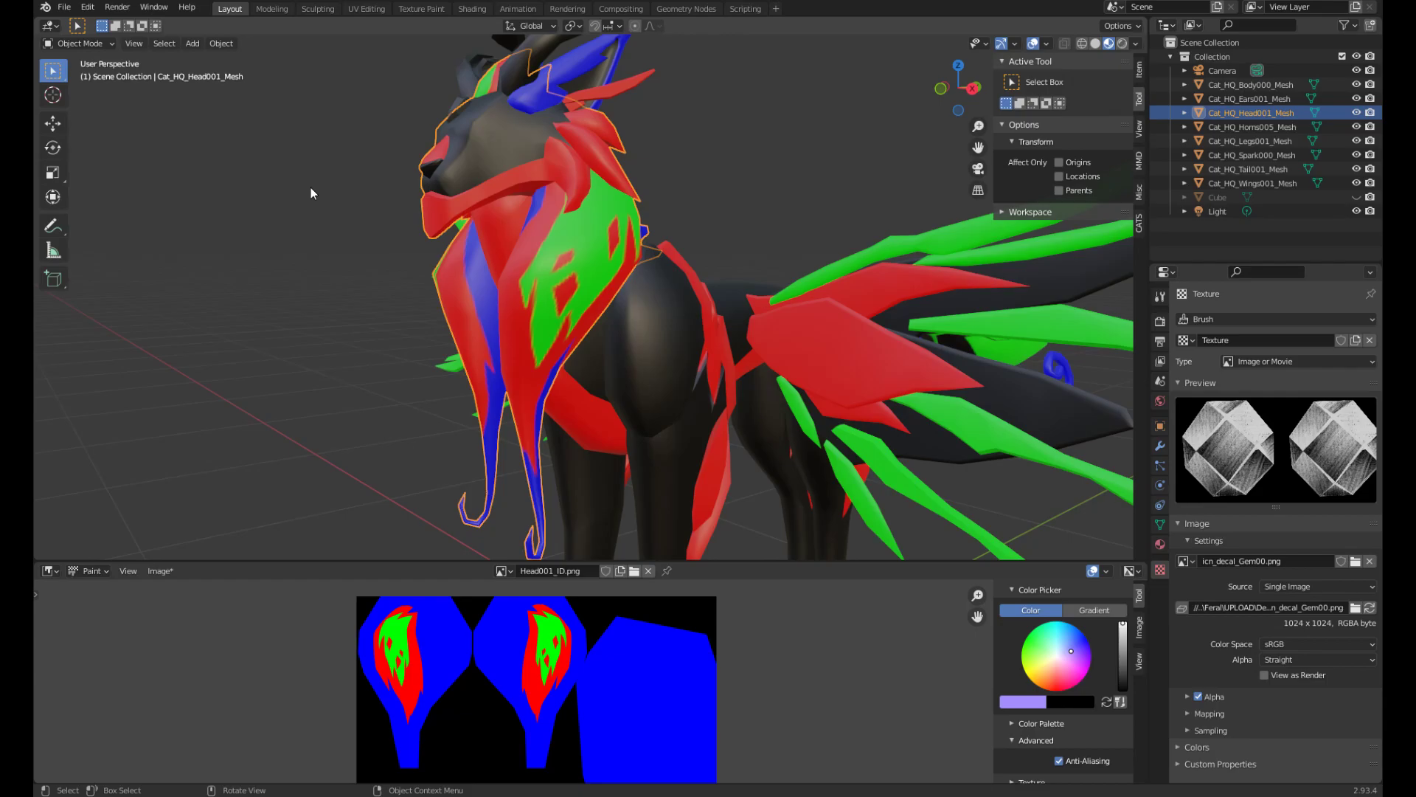
- Examine the head mesh's sharp edges in Edit Mode and return to Object Mode
click(96, 43)
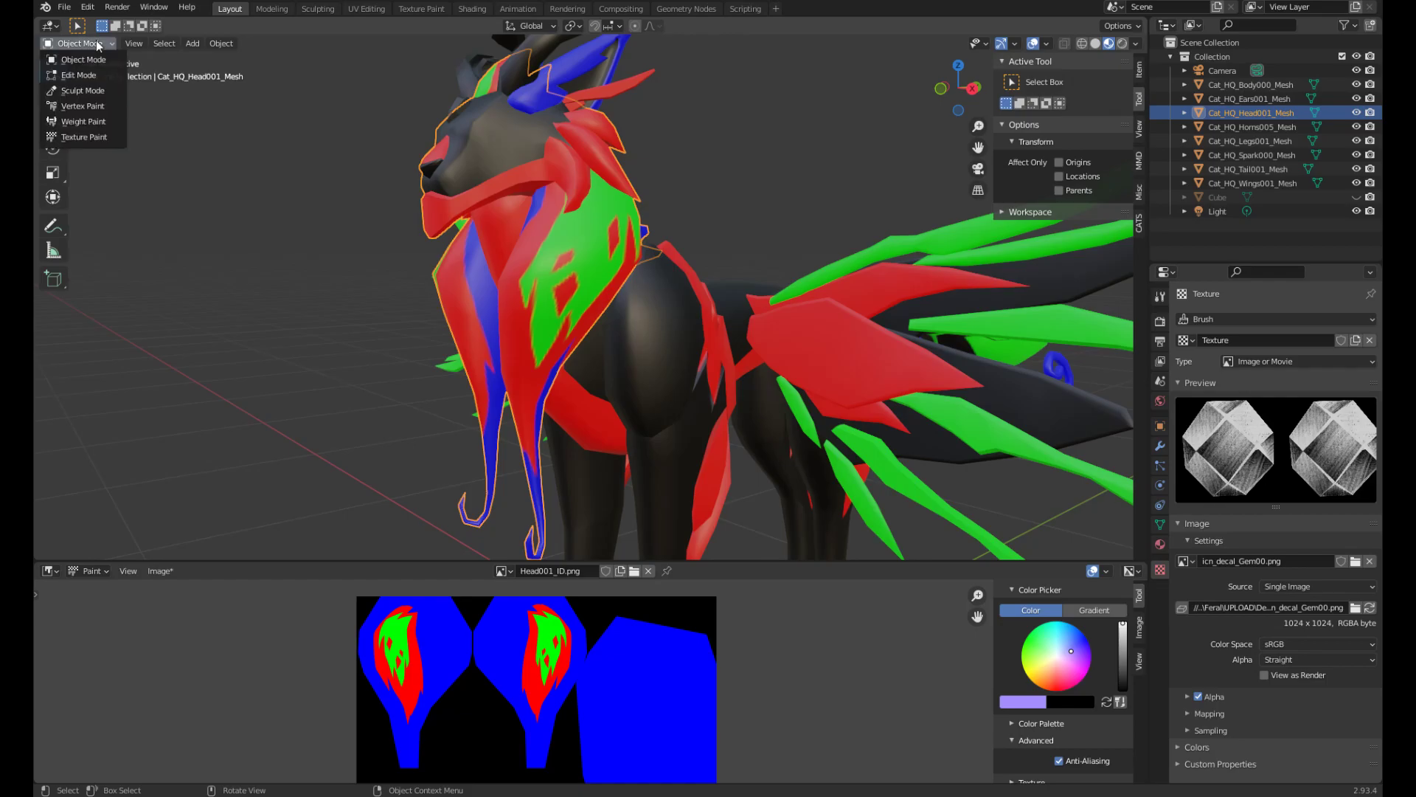
click(70, 74)
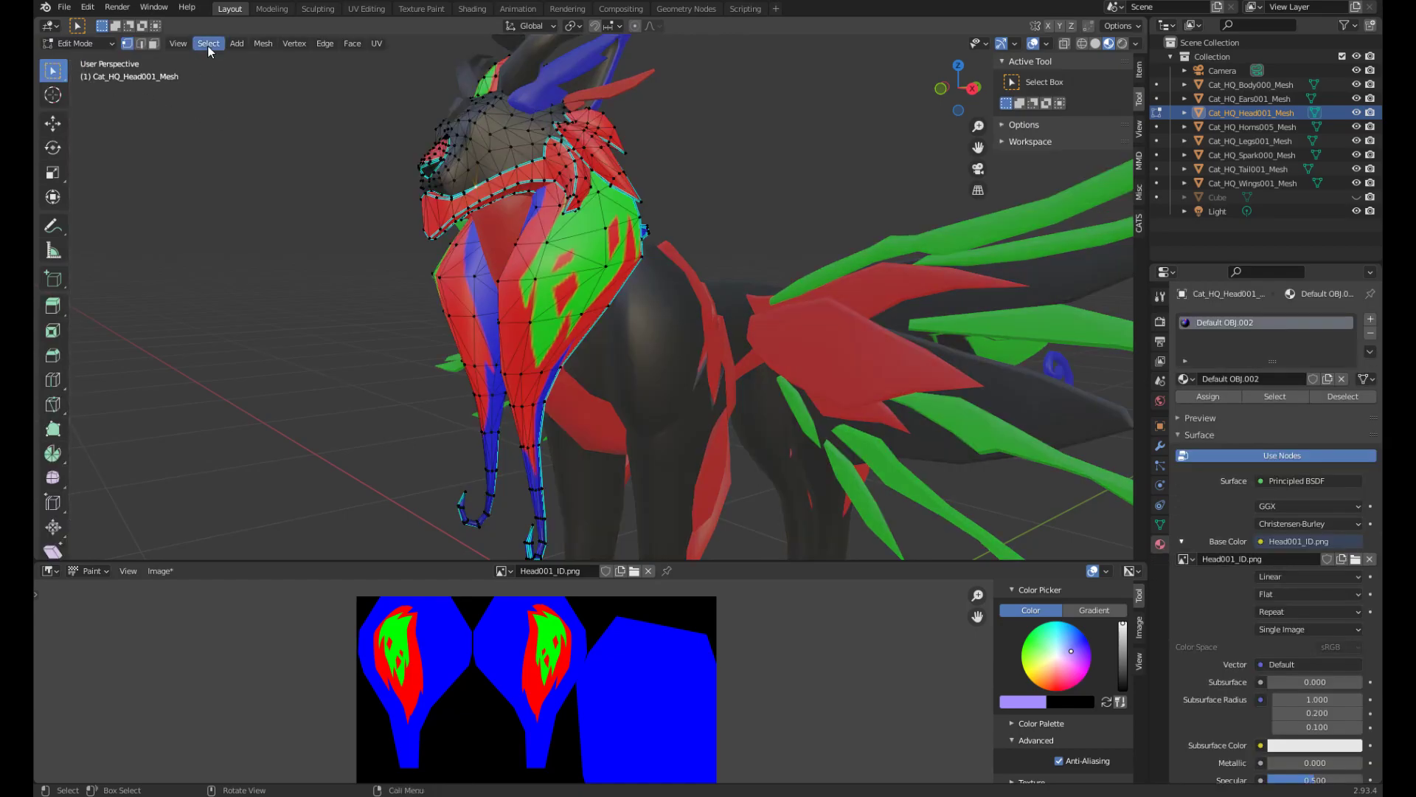
middle_drag(297, 118, 324, 118)
click(73, 46)
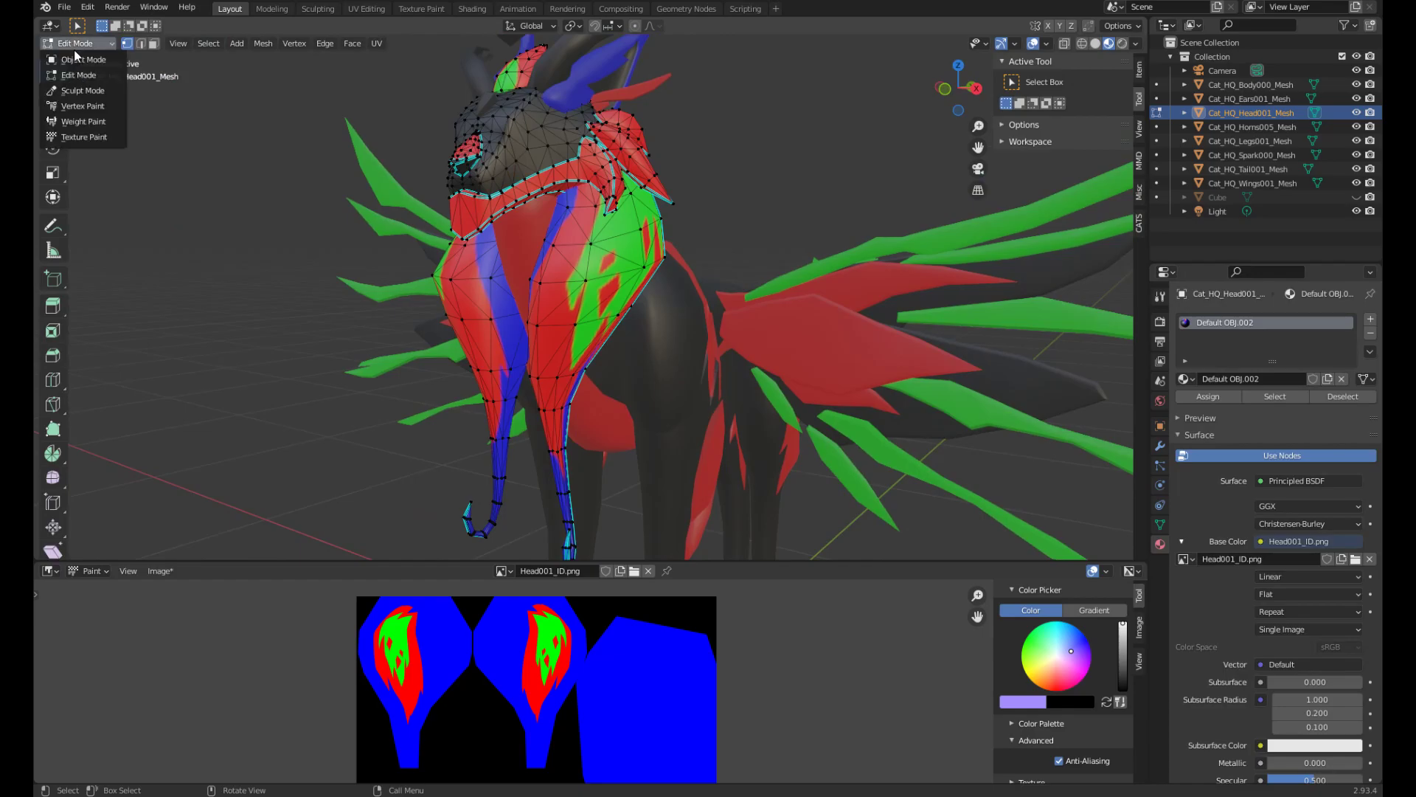
click(83, 59)
- Open the legs mesh in Edit Mode and deselect all of its geometry
middle_drag(590, 295, 679, 298)
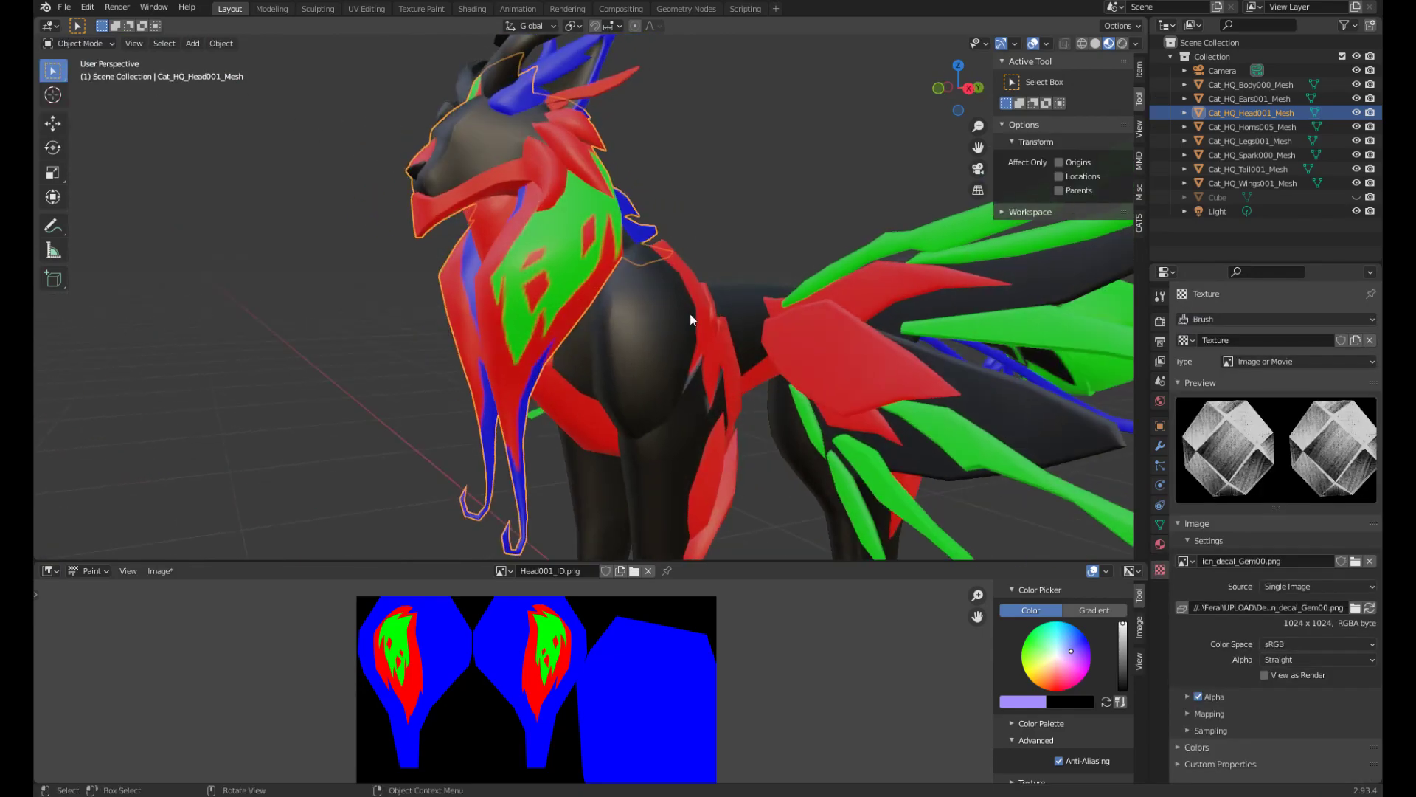
click(693, 360)
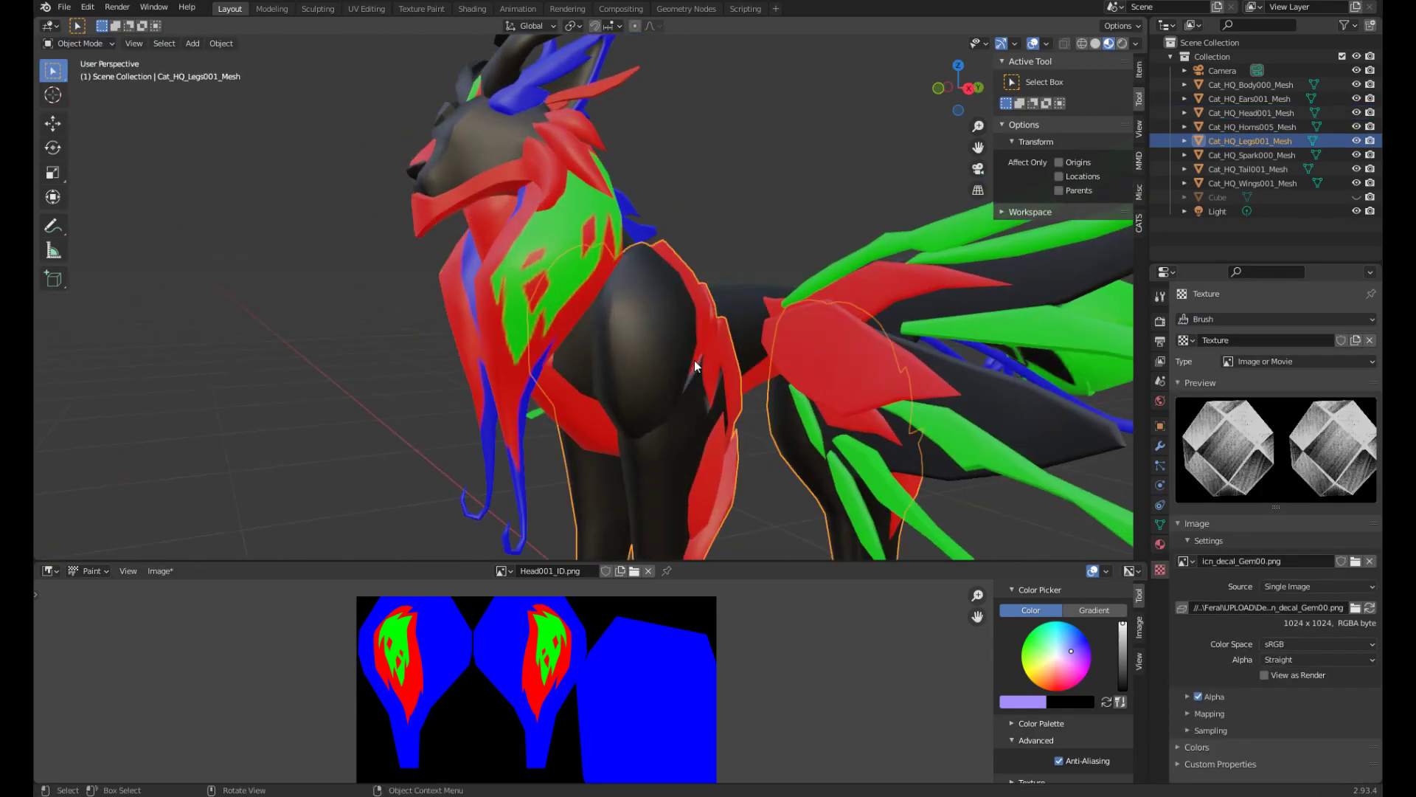
click(78, 43)
click(82, 75)
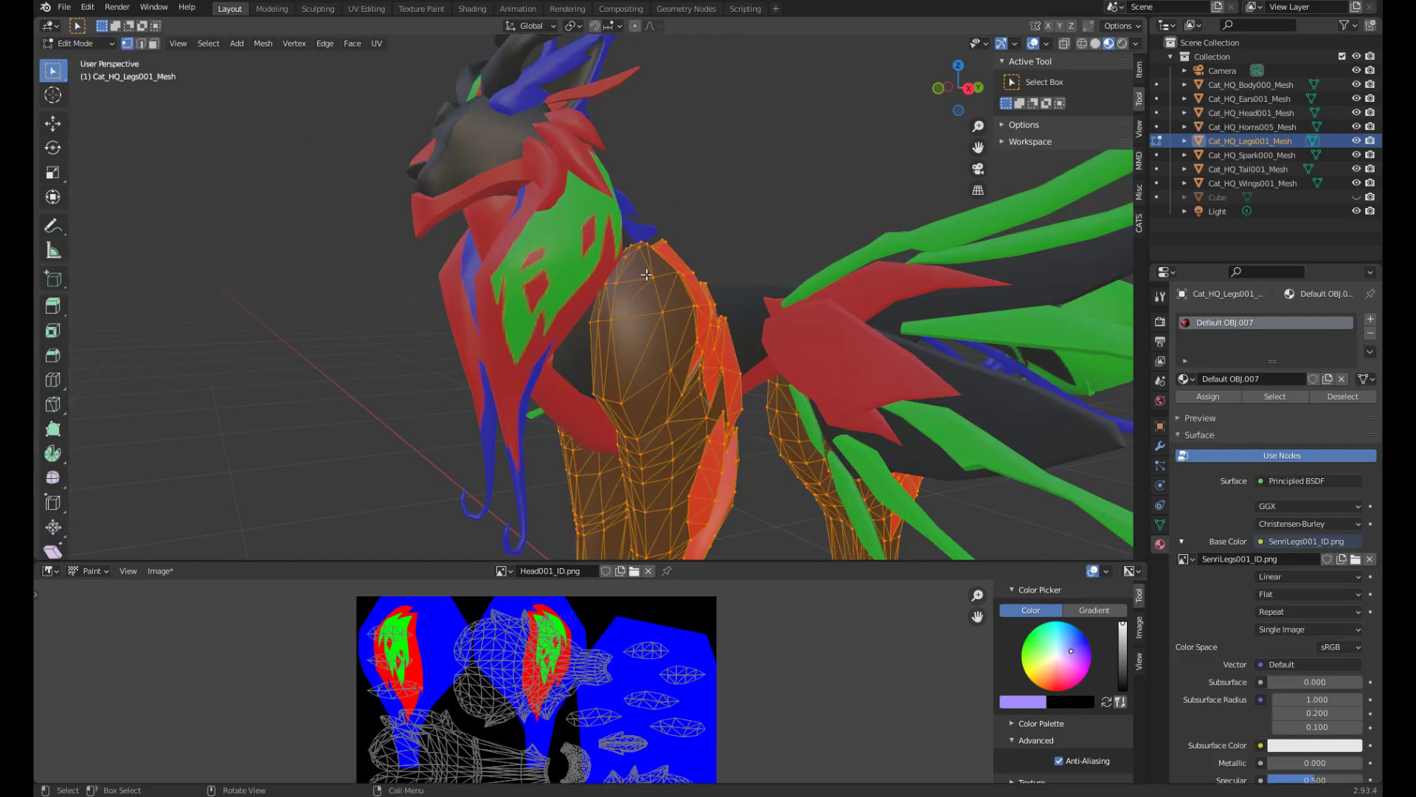
middle_drag(646, 275, 712, 334)
click(186, 229)
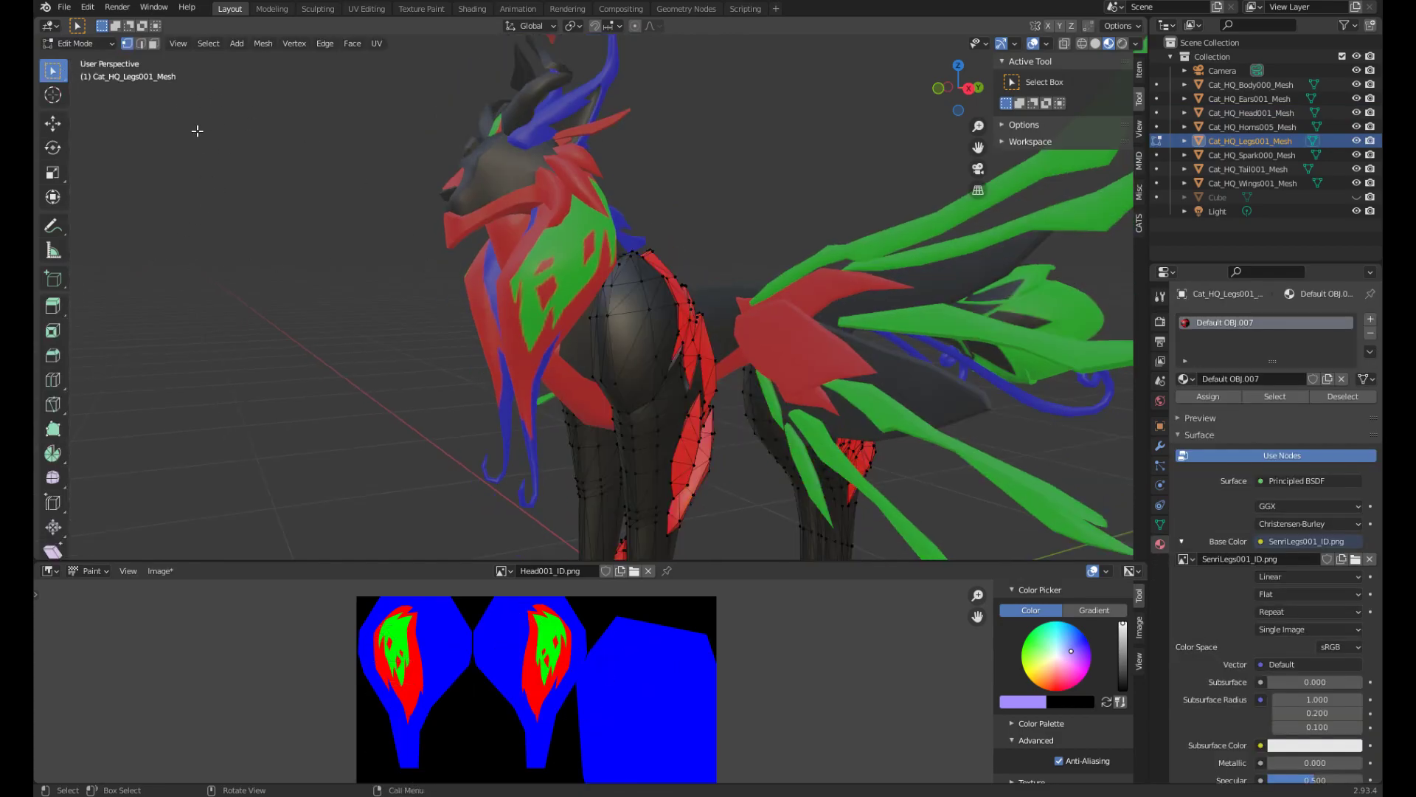
- Select all non-manifold edges of the legs mesh in edge select mode and mark them sharp
click(142, 45)
click(213, 47)
mouse_move(264, 218)
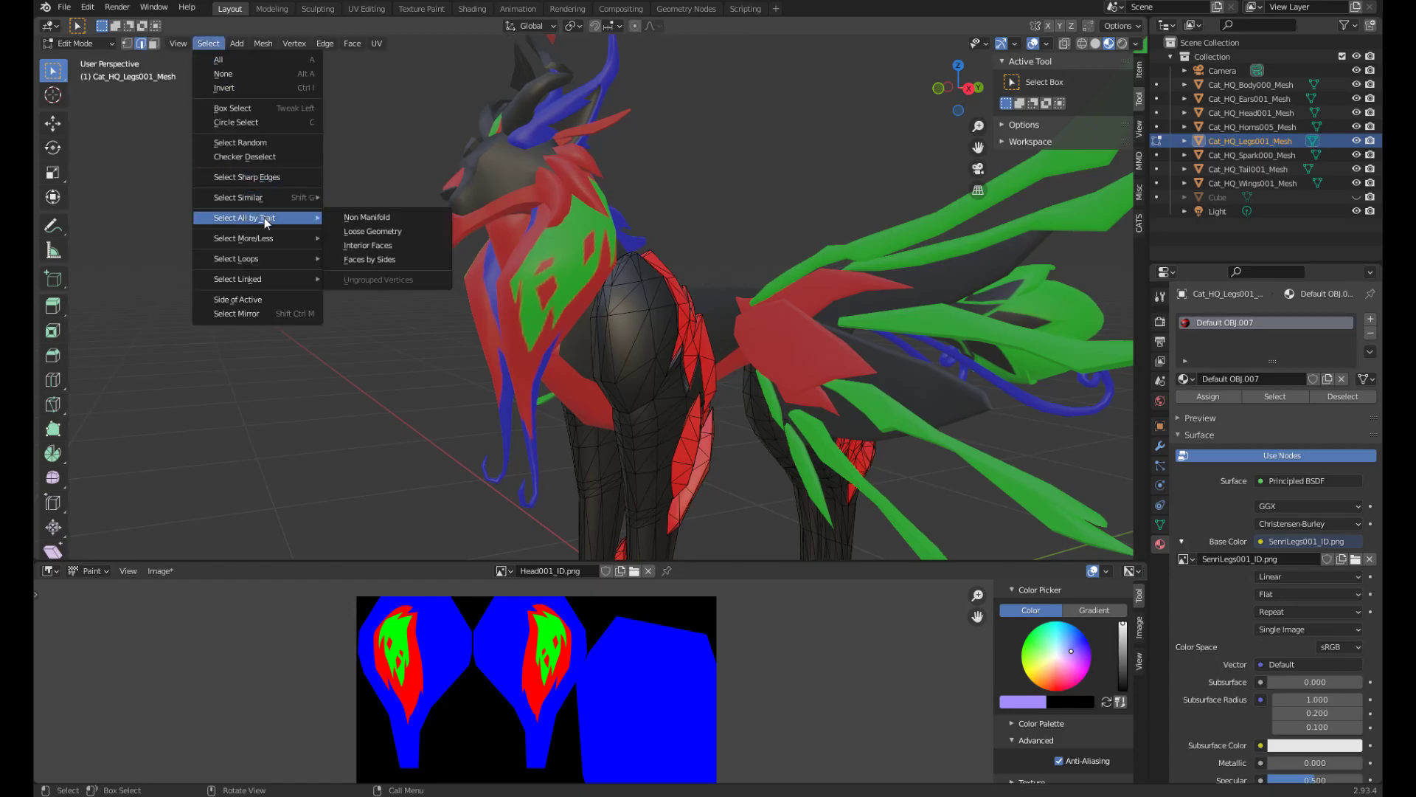
click(411, 218)
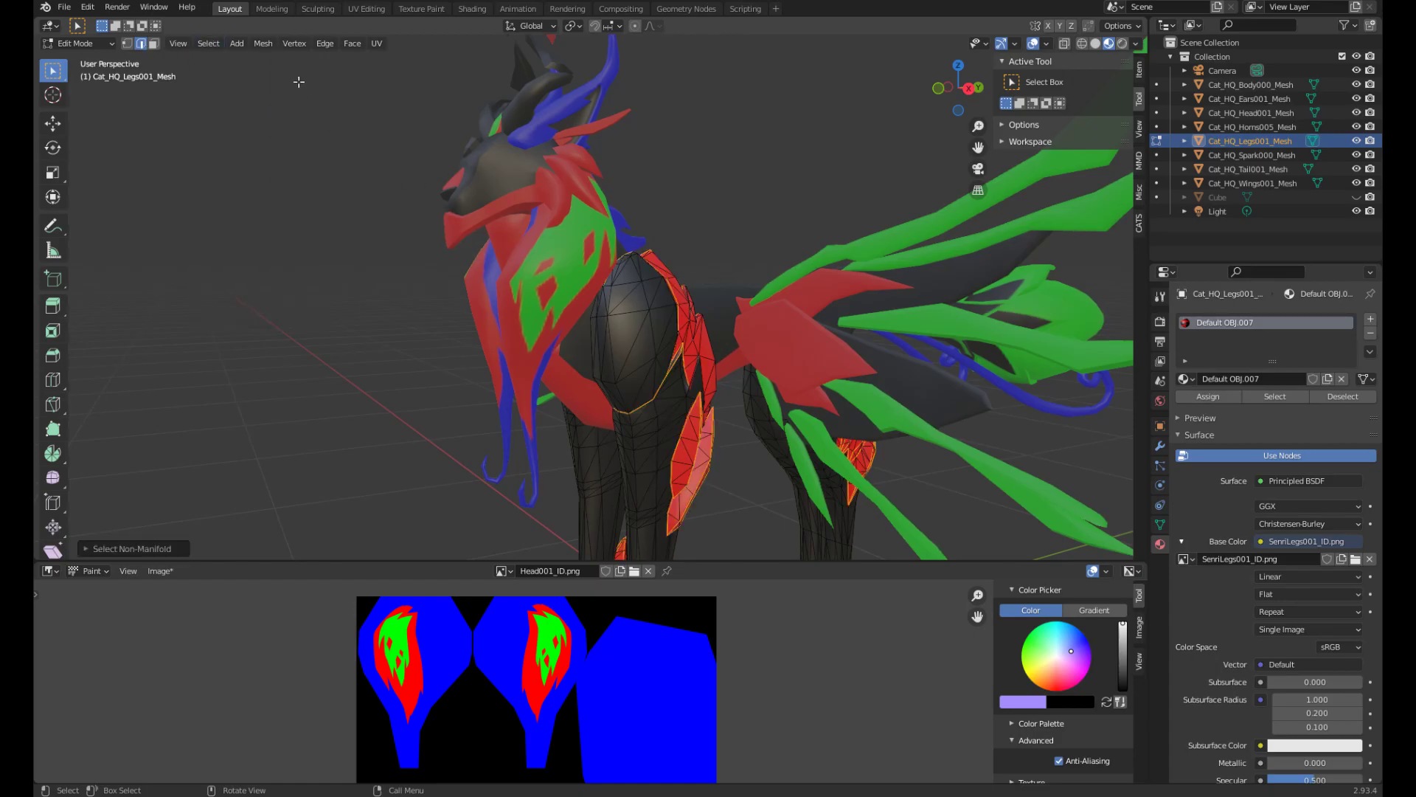
click(322, 46)
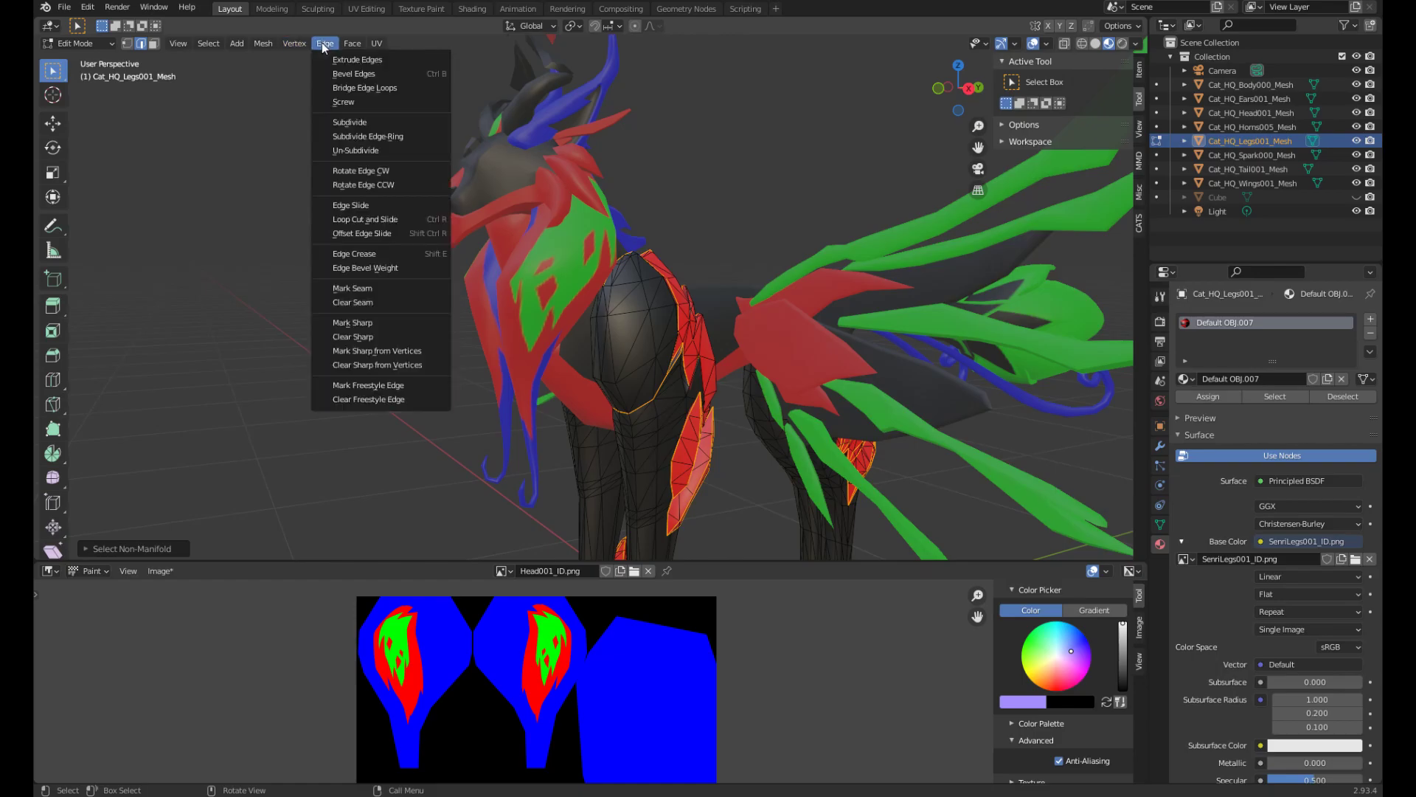
click(372, 324)
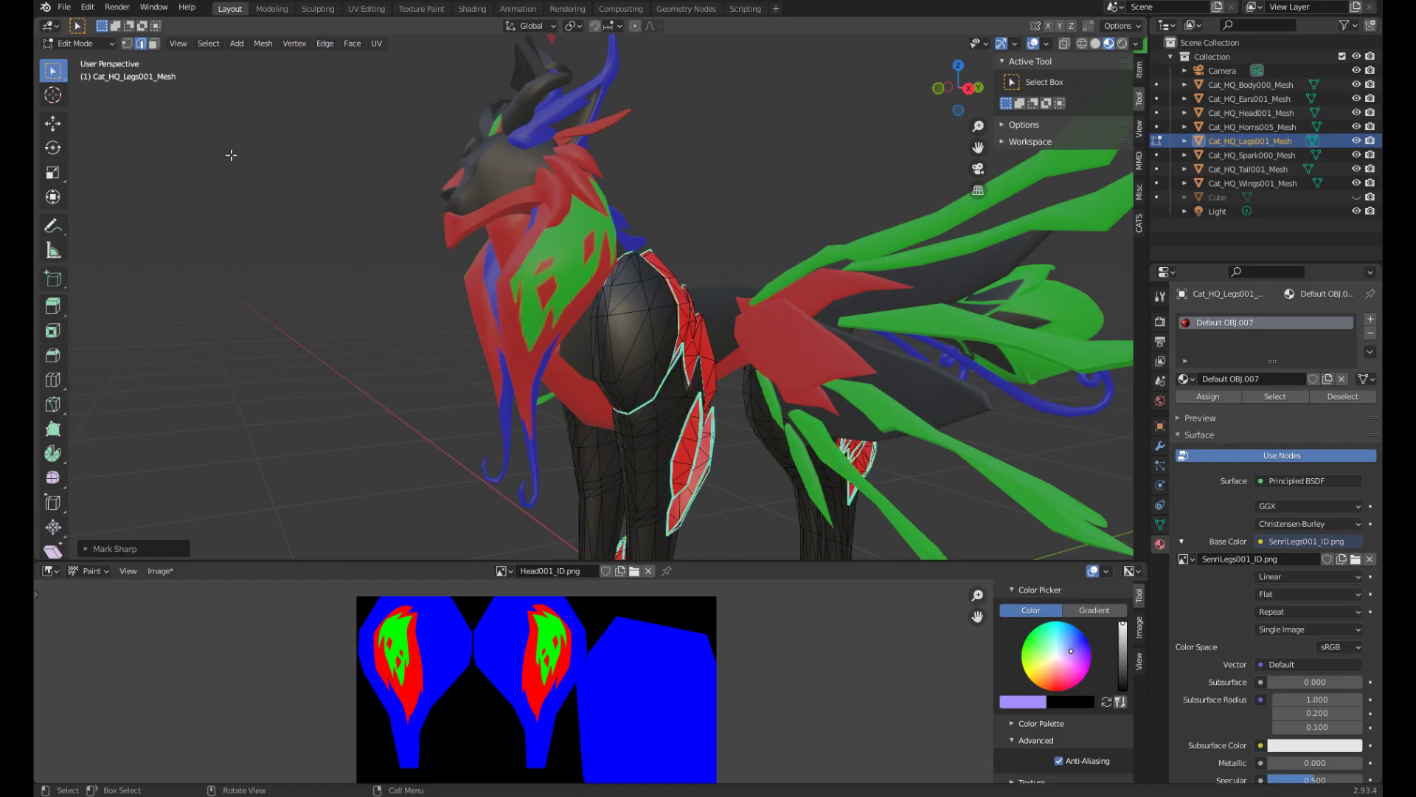
- Select all vertices of the legs mesh and merge them by distance
click(127, 44)
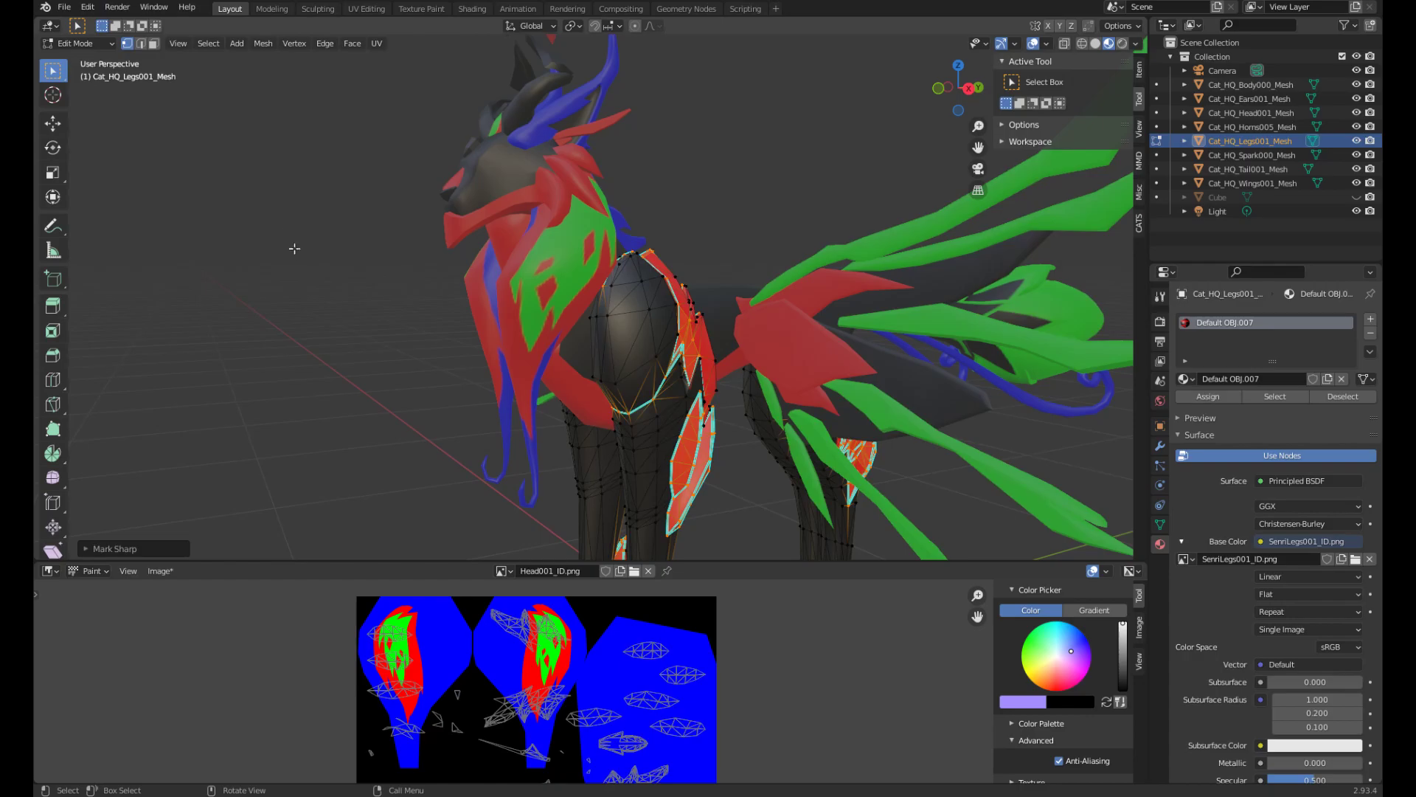
key(a)
right_click(585, 332)
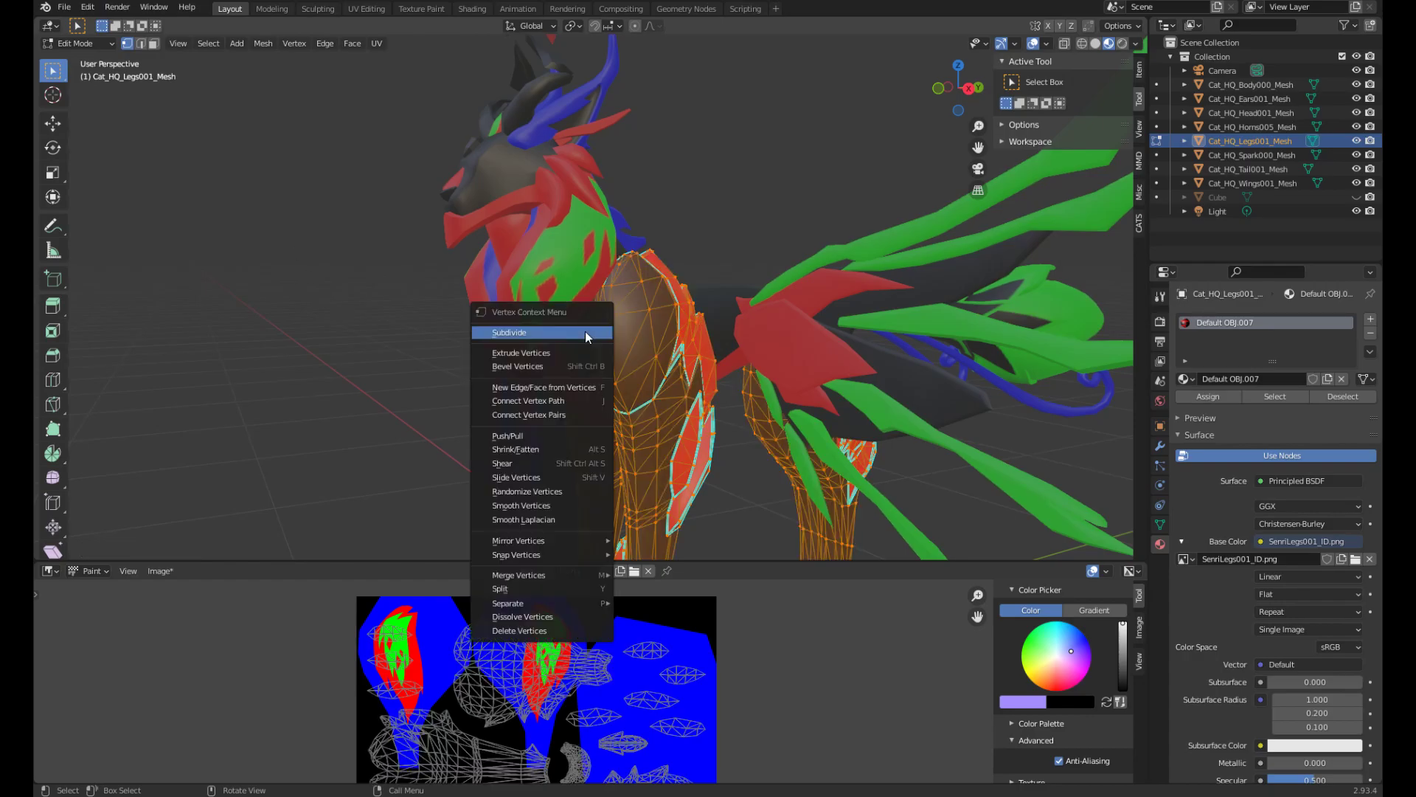
mouse_move(564, 576)
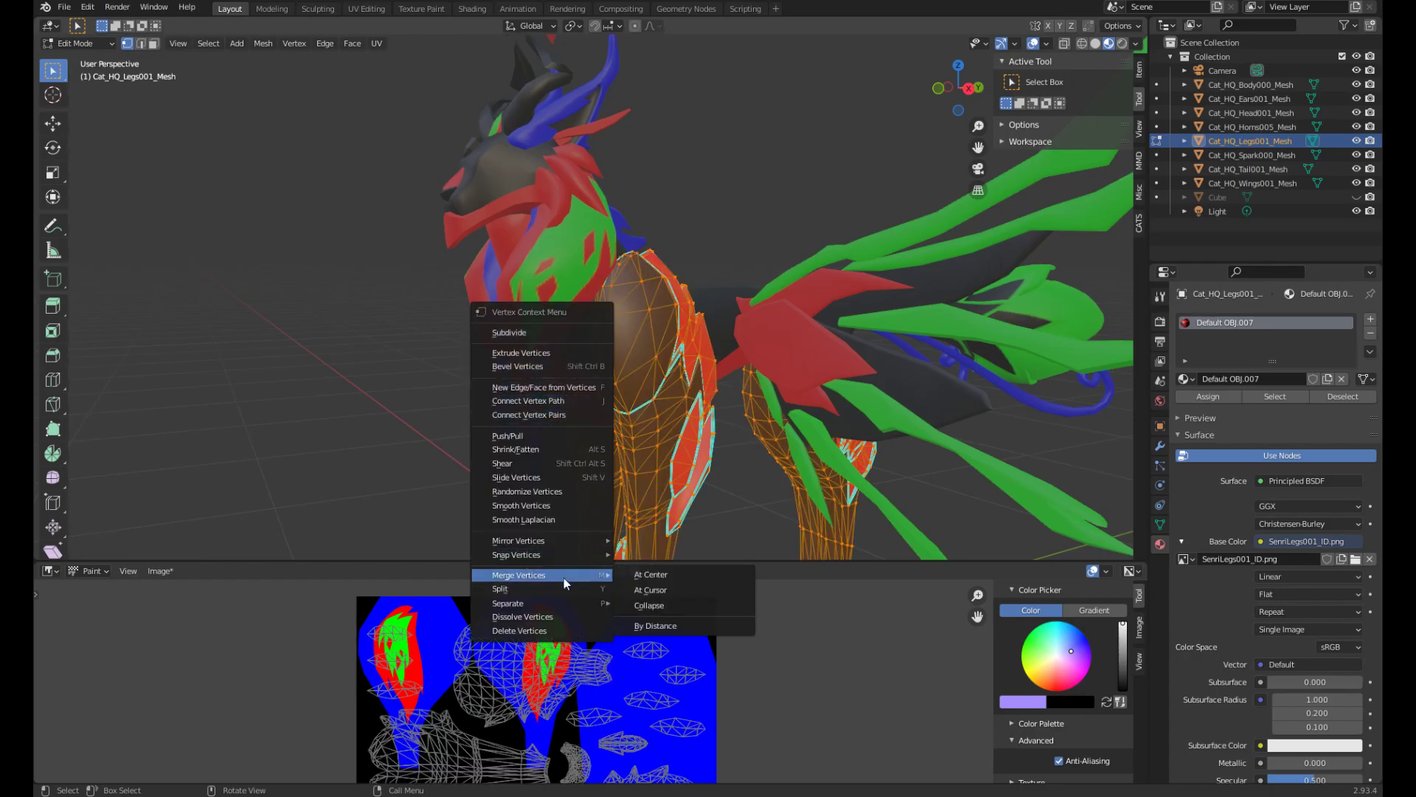
click(674, 625)
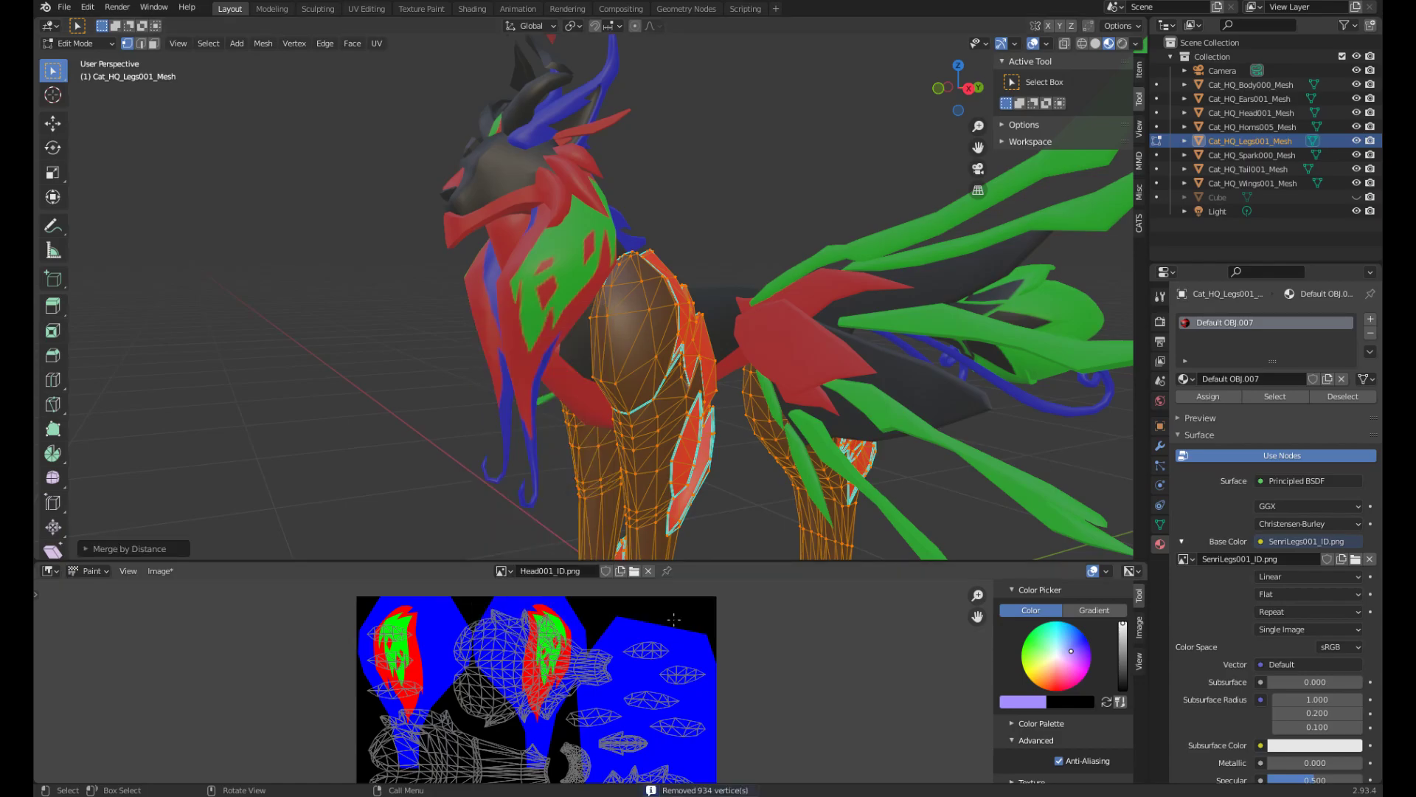
- Try moving a vertex on the front leg's red shoulder area to check the merged seam
scroll(739, 442, up, 3)
middle_drag(714, 359, 575, 347)
scroll(622, 326, up, 2)
click(636, 327)
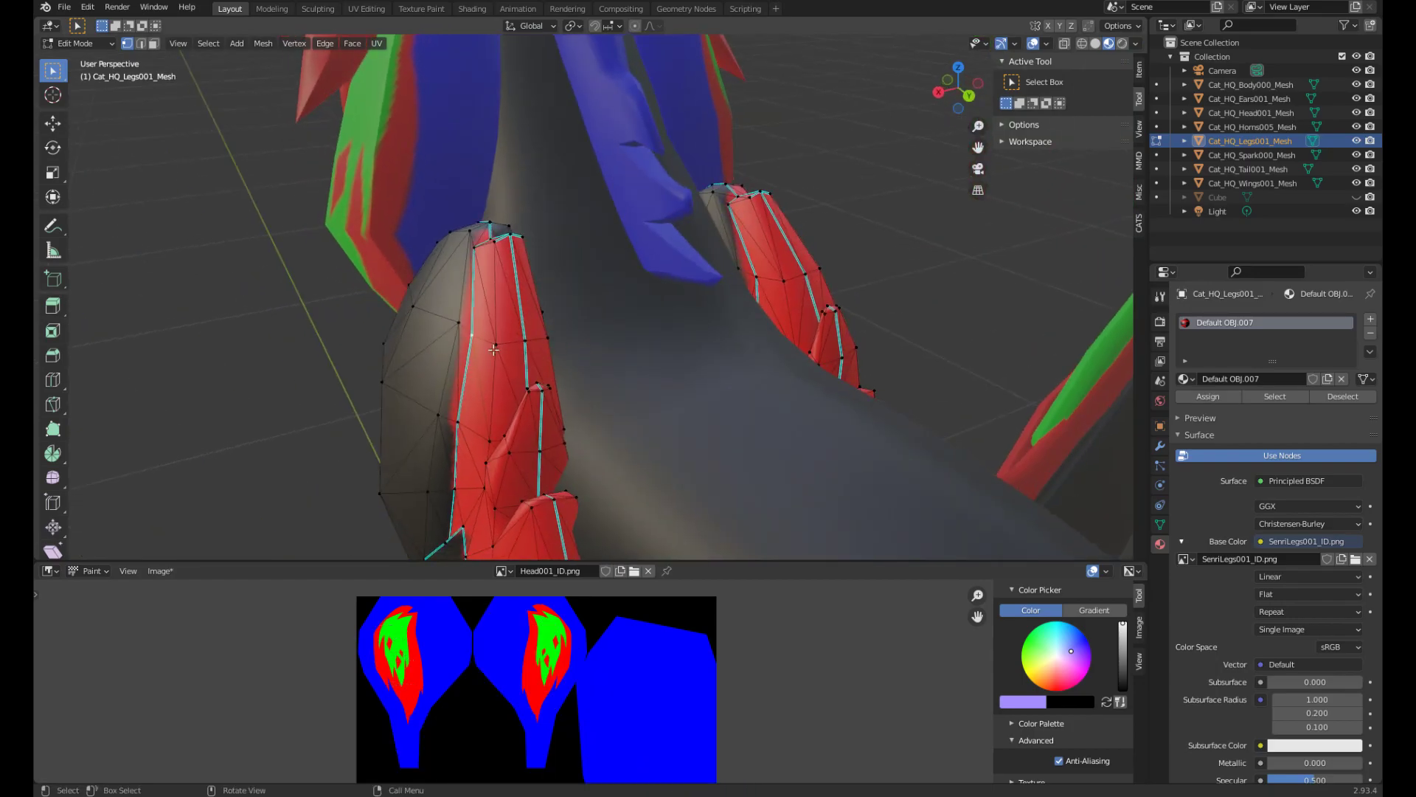
key(g)
click(480, 337)
scroll(376, 347, up, 3)
middle_drag(330, 214, 531, 265)
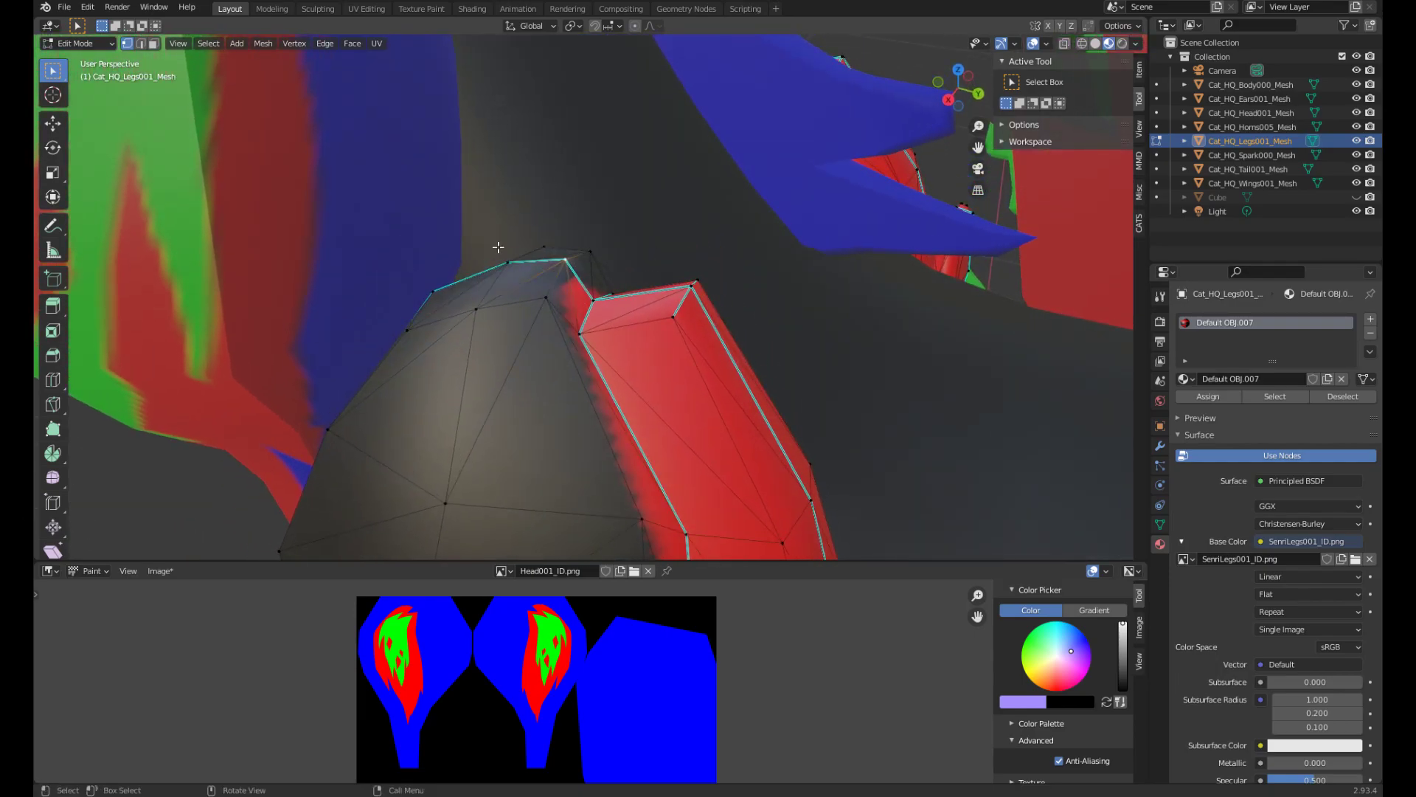
- Leave Edit Mode on the legs mesh and open the body mesh in Edit Mode
click(92, 46)
click(96, 59)
scroll(592, 210, down, 5)
scroll(729, 438, down, 1)
click(856, 335)
middle_drag(855, 334, 841, 295)
click(83, 43)
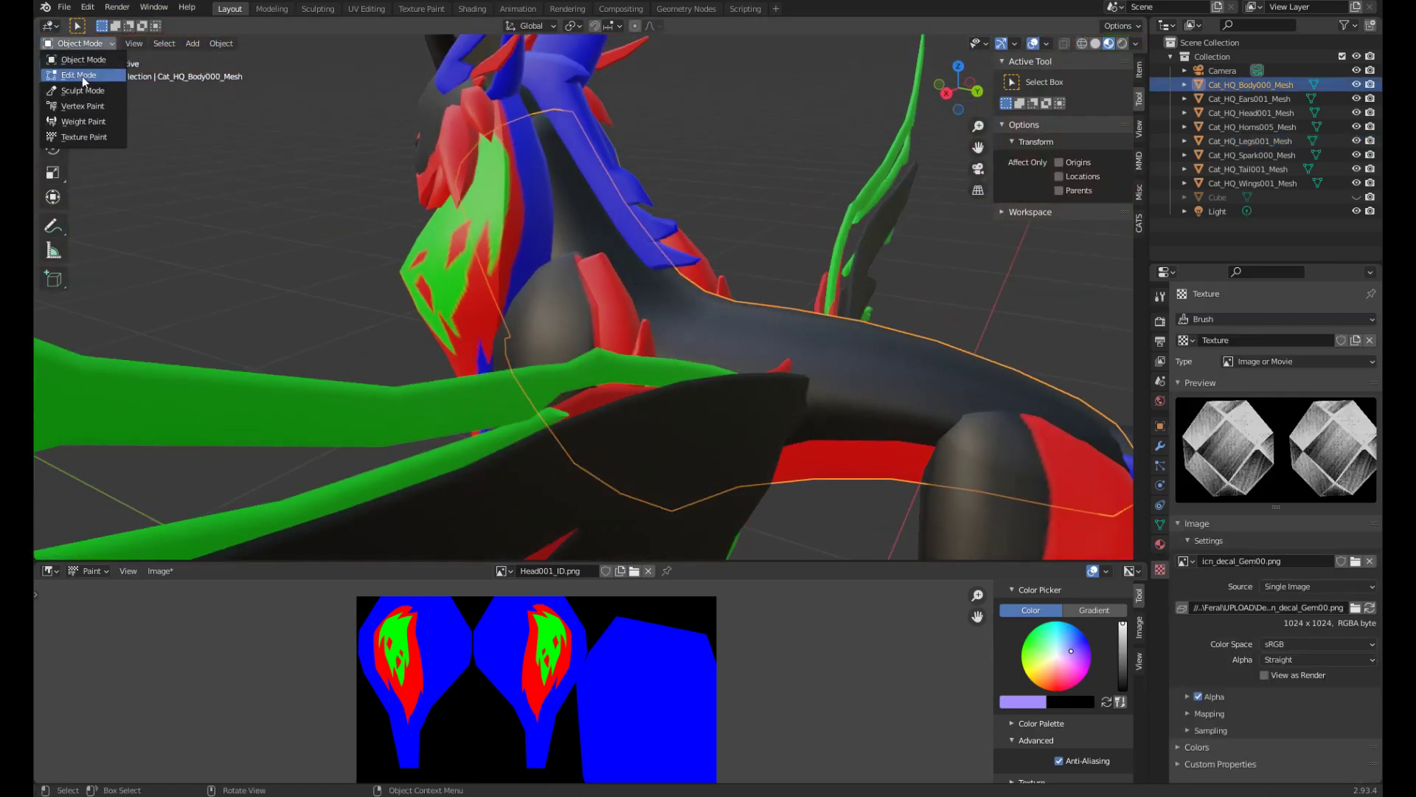
click(82, 75)
- Try moving a vertex on the upper edge of the body's red belly area, and undo the move
click(900, 450)
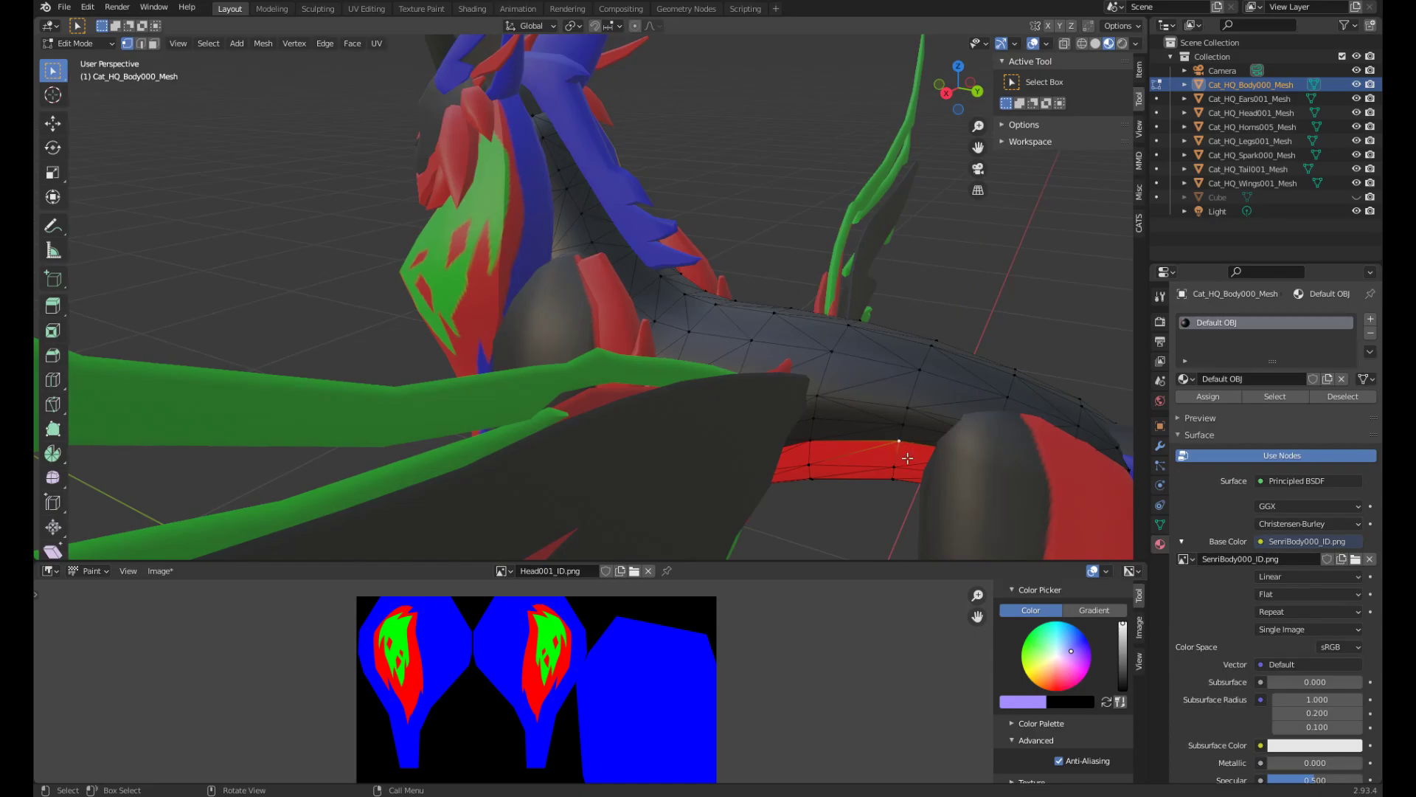
key(g)
click(905, 460)
middle_drag(904, 461, 860, 390)
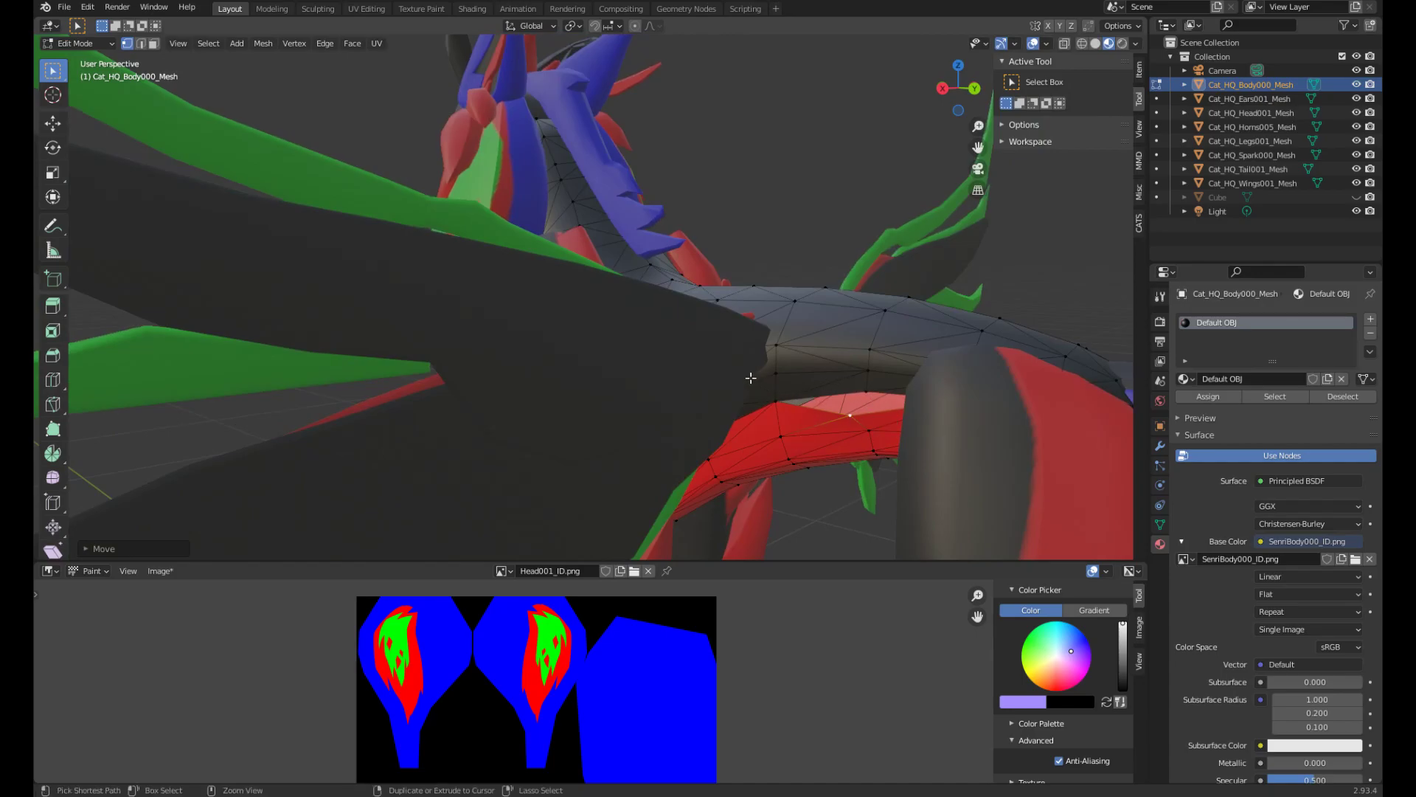
key(ctrl+z)
- Try ripping the vertex on the edge of the body's red belly area, and undo the rip
middle_drag(667, 383, 815, 408)
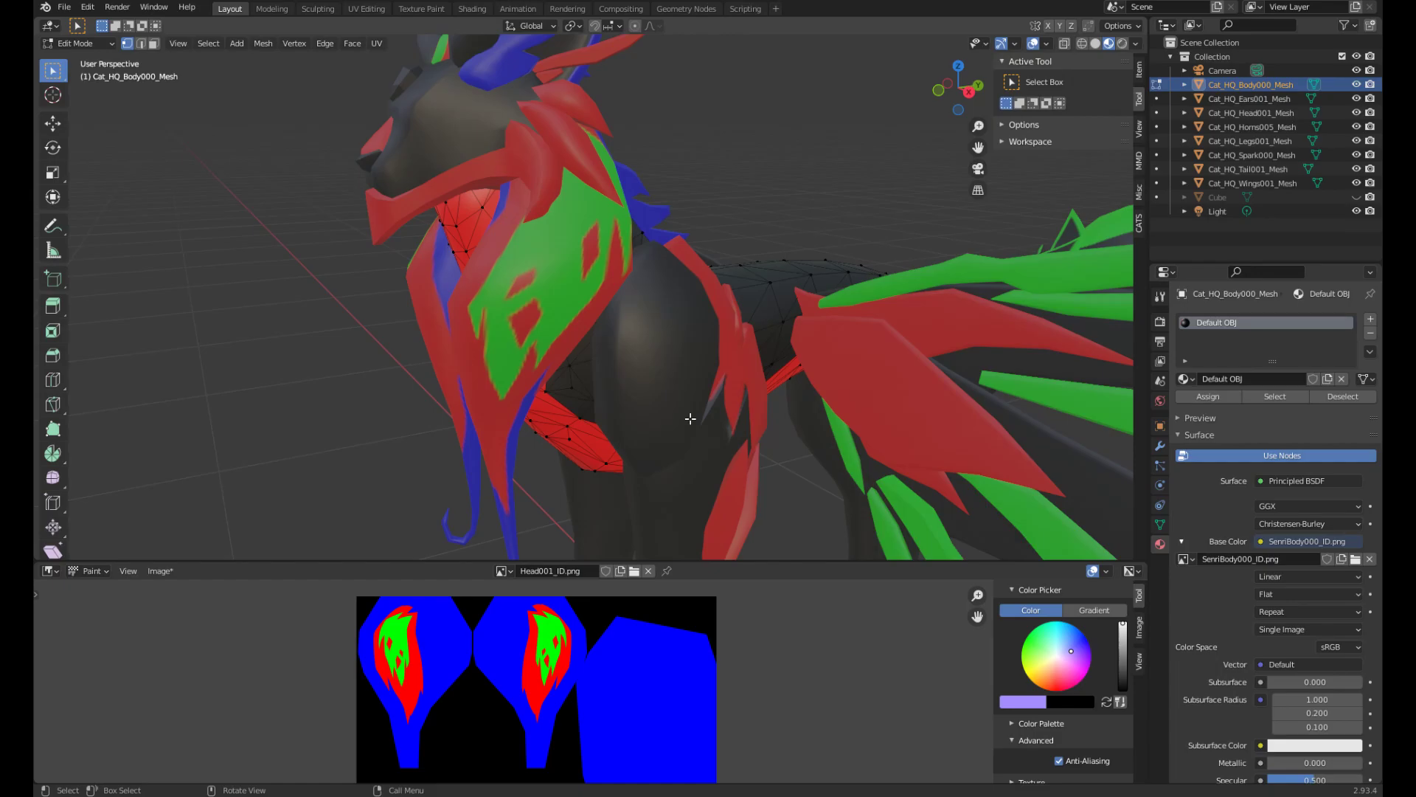
middle_drag(692, 417, 740, 369)
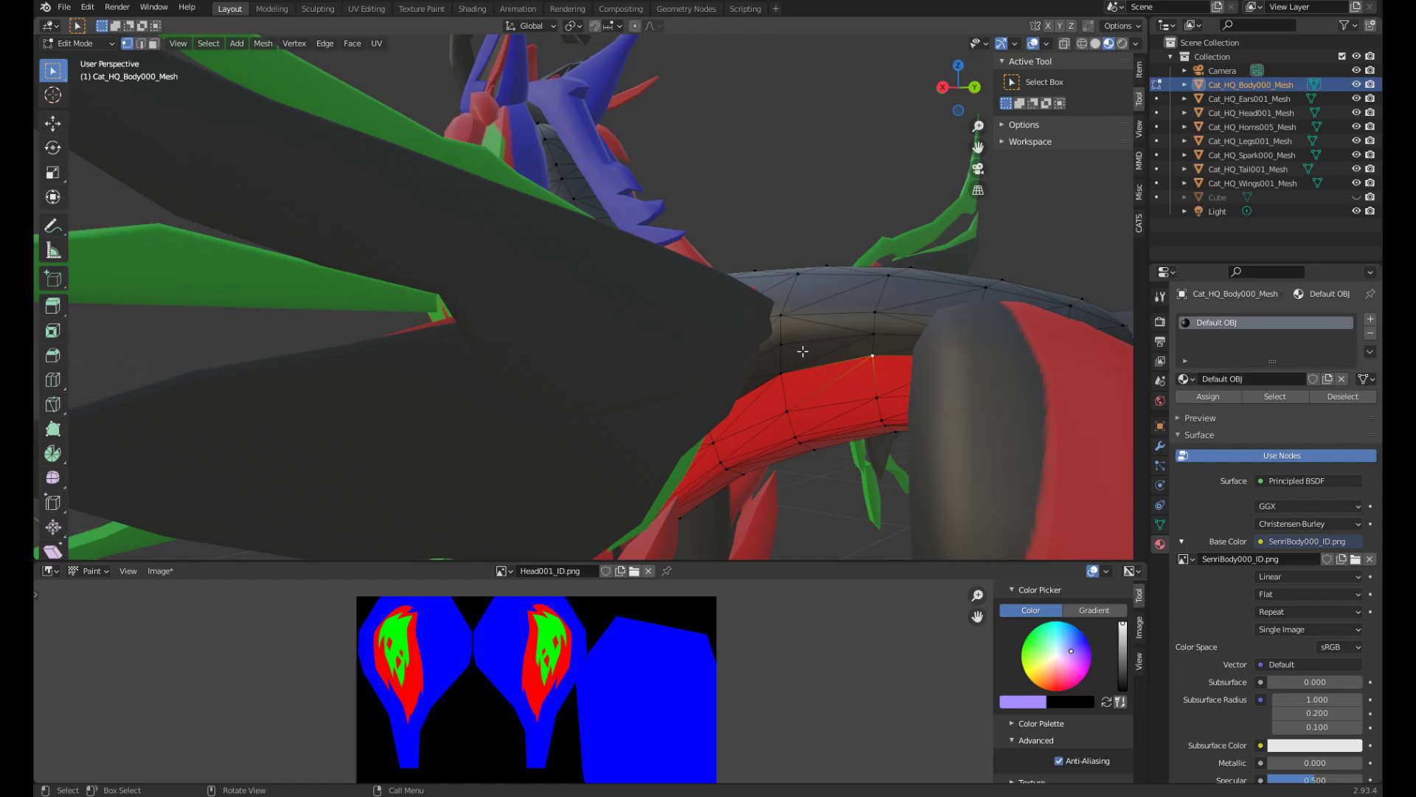
key(g)
click(906, 386)
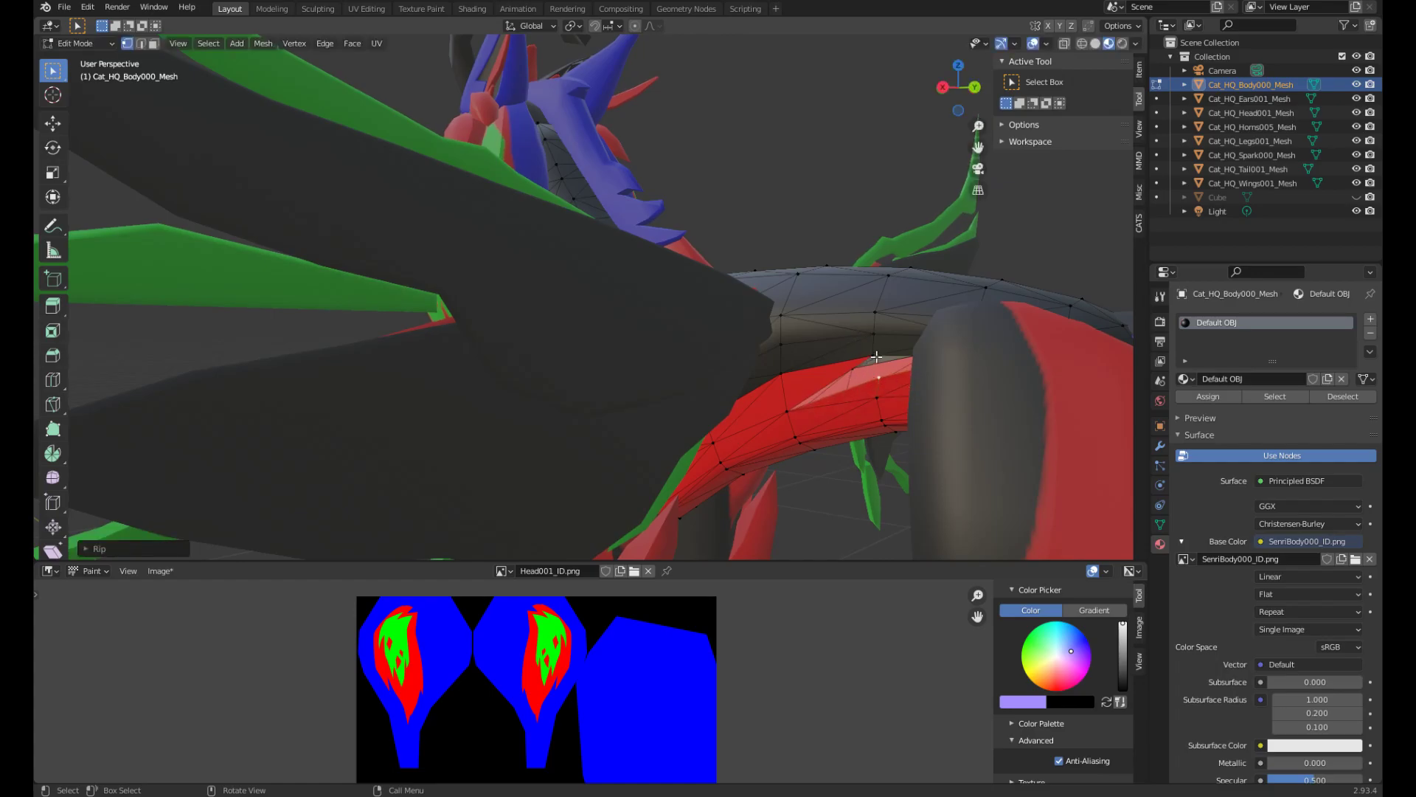
key(ctrl+z)
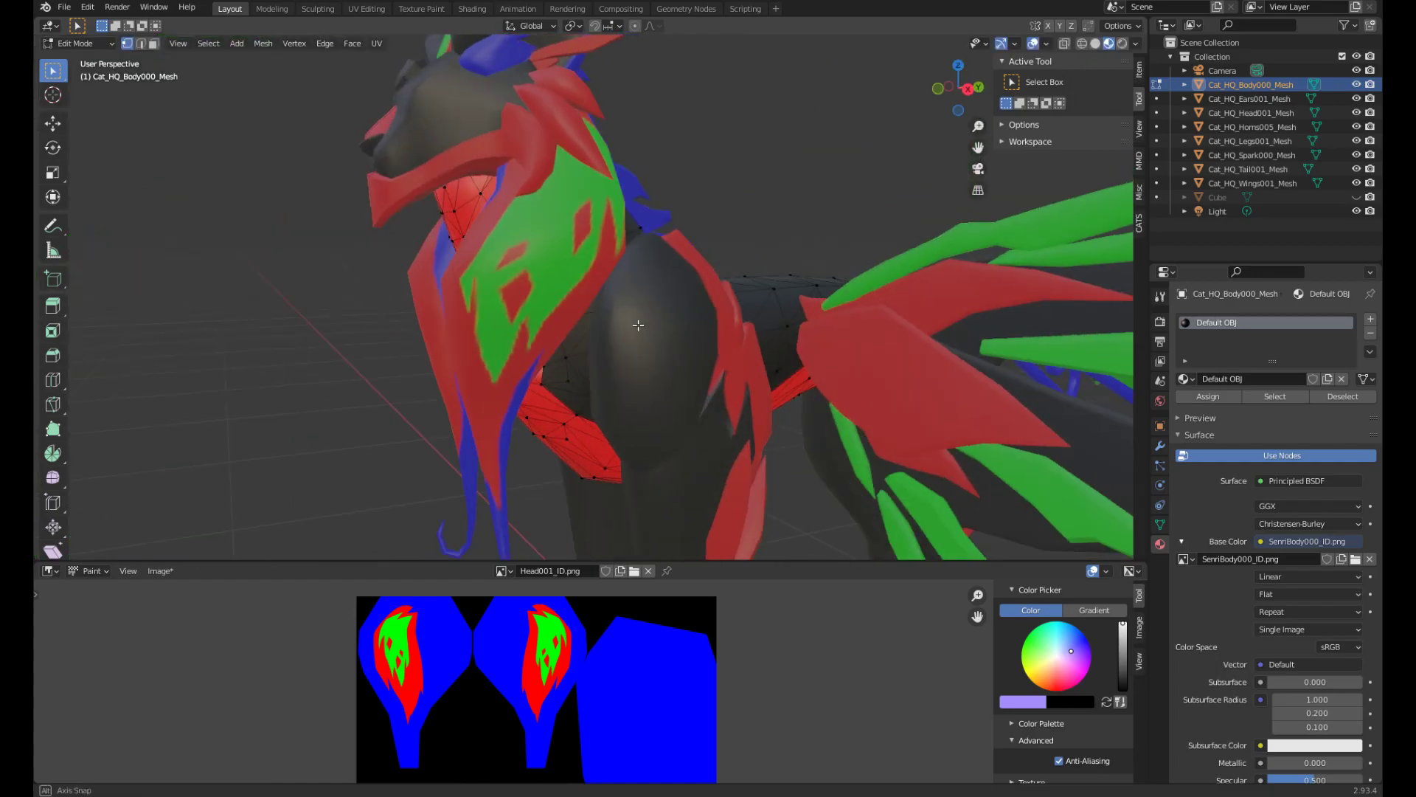
- Return the body mesh to Object Mode and view the whole creature from the side and front
click(77, 43)
click(79, 59)
middle_drag(326, 194, 546, 331)
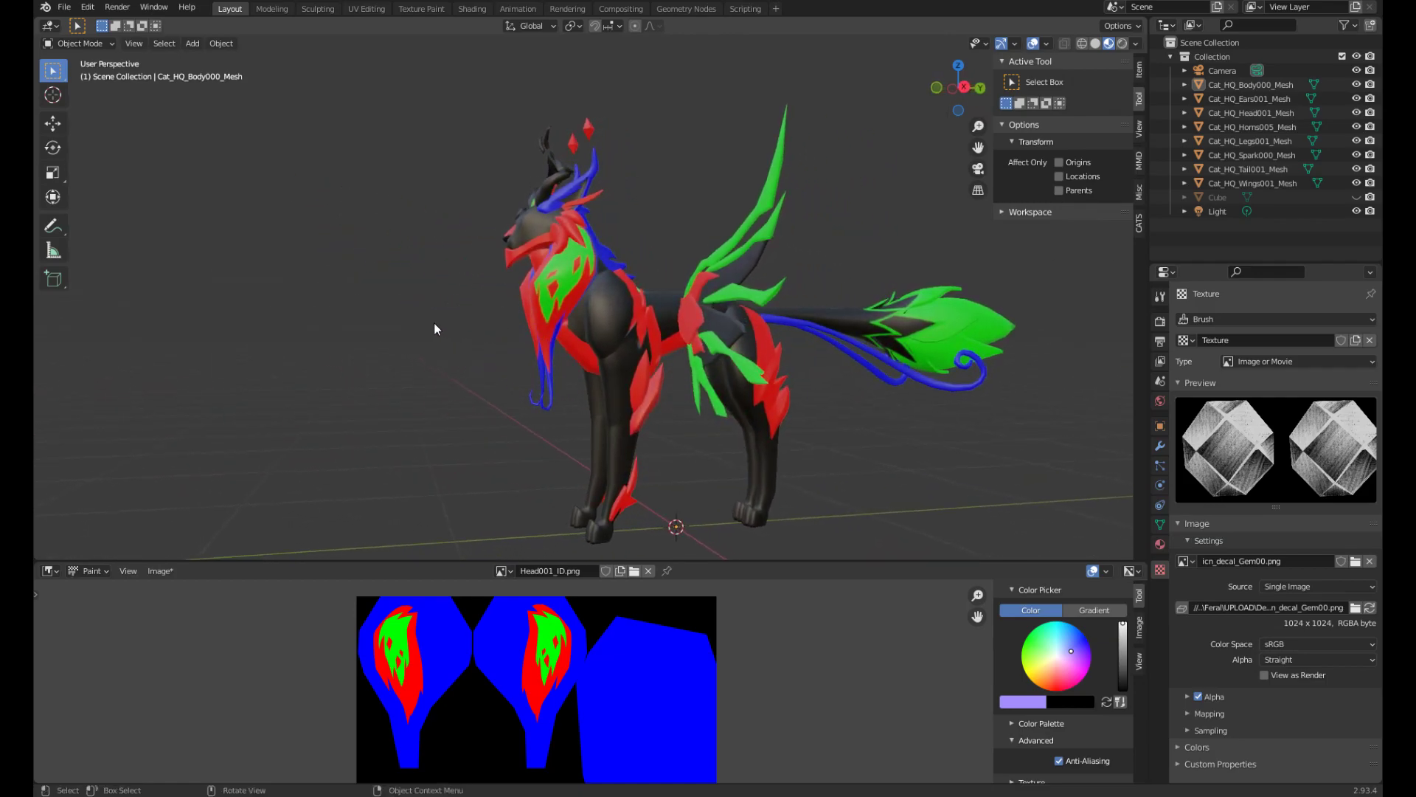
middle_drag(434, 329, 599, 338)
middle_drag(800, 352, 715, 355)
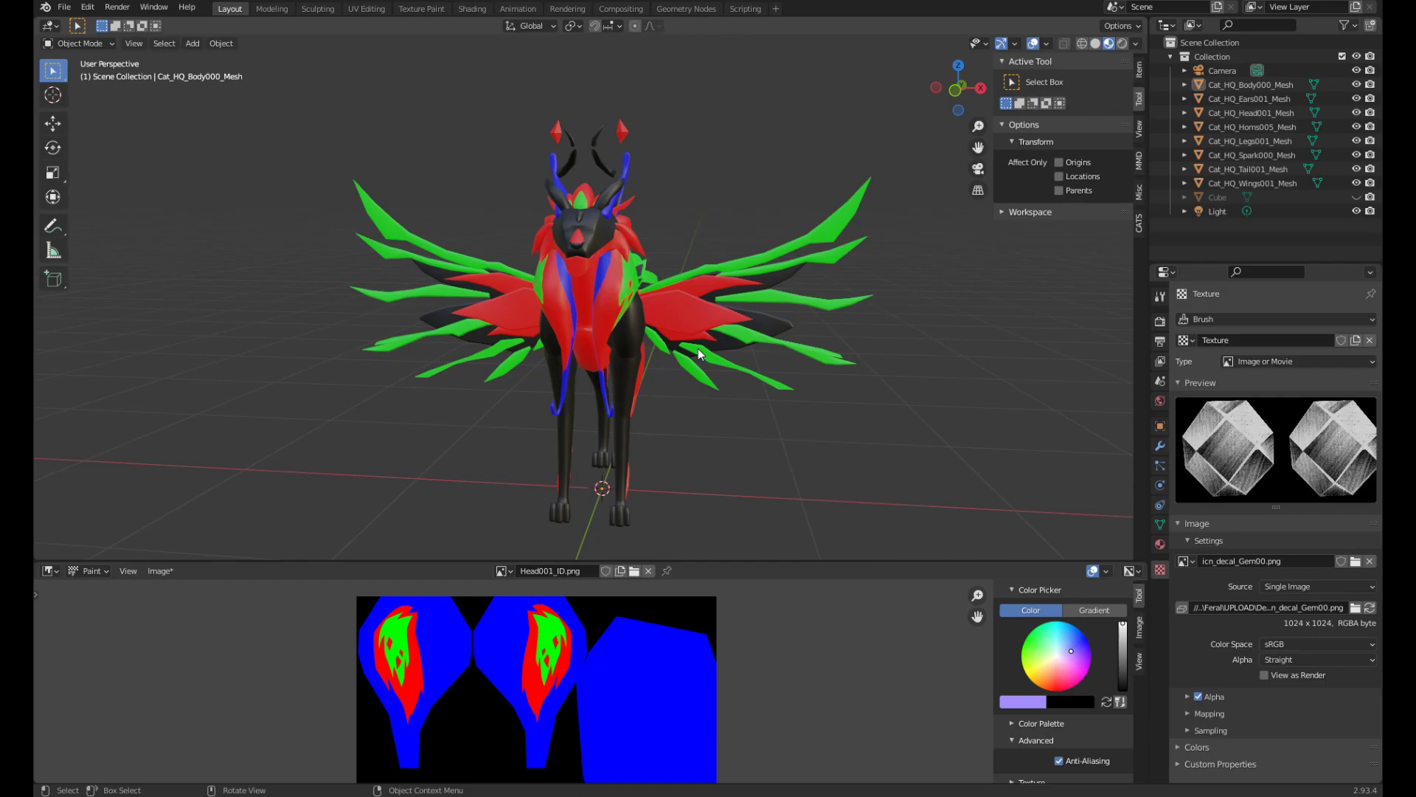
middle_drag(698, 348, 664, 256)
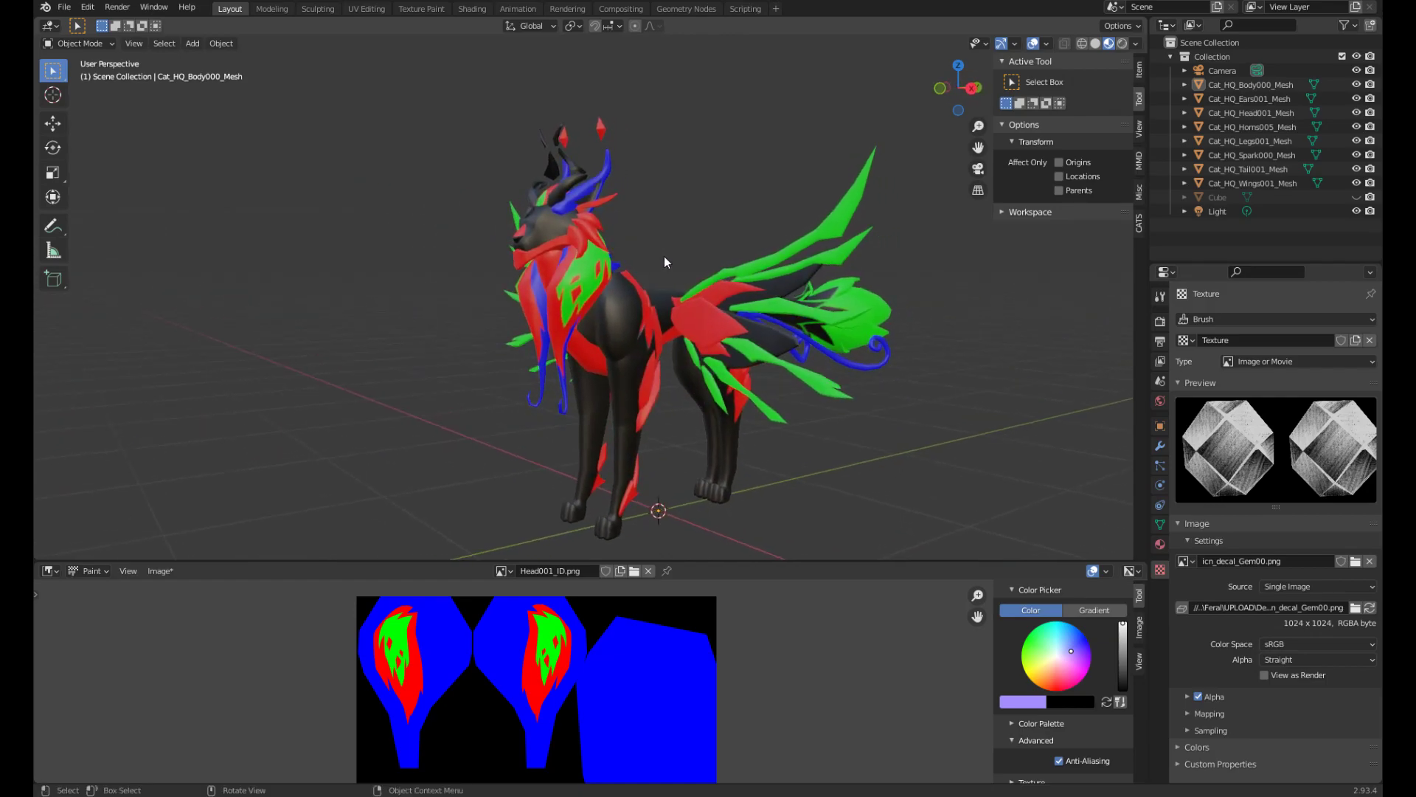